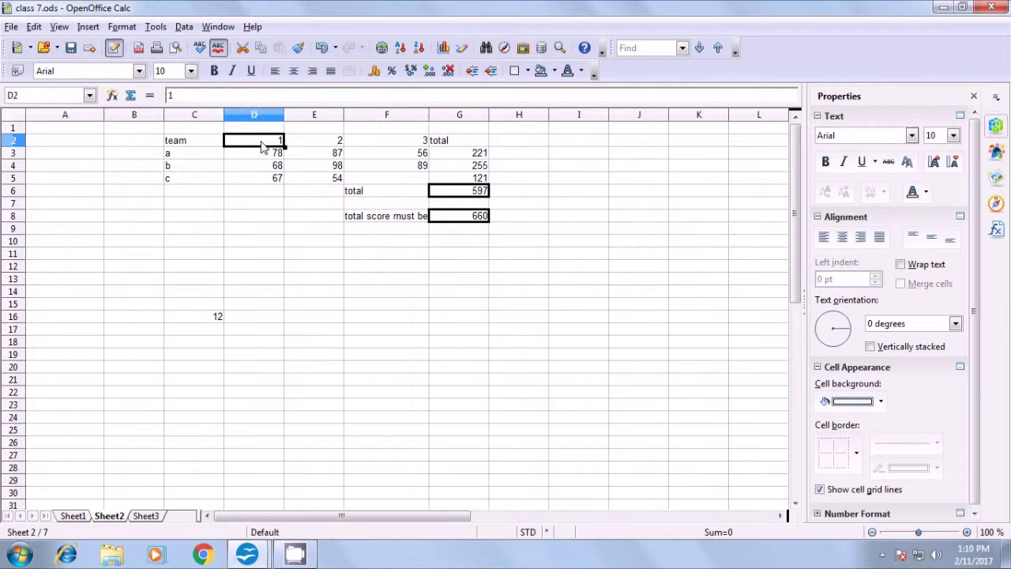
Step through the trial numbers in row 2 of the team score table
key(Right)
Check the trial 3 and total headings, then select the overall total in G6
click(379, 146)
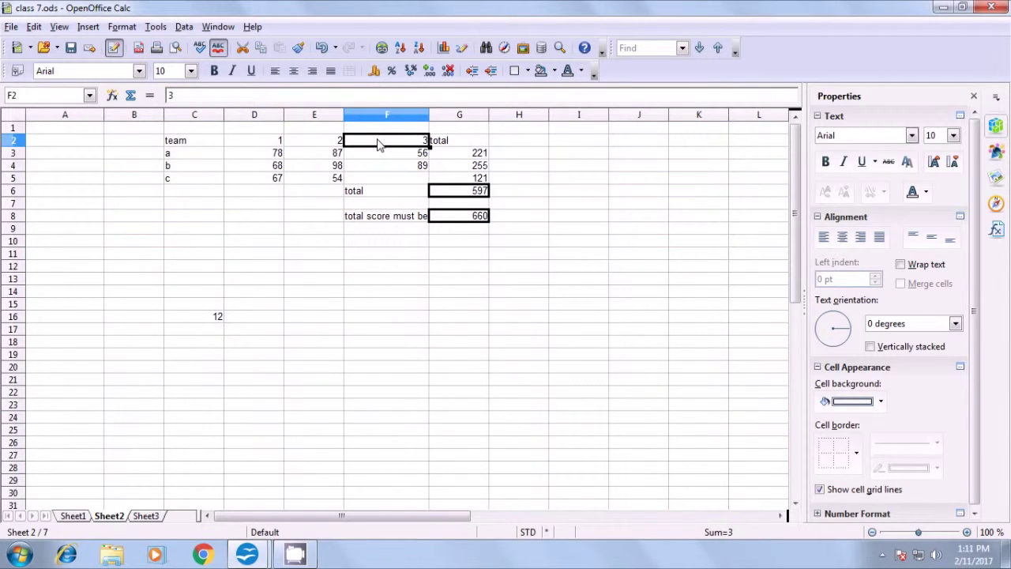
click(460, 144)
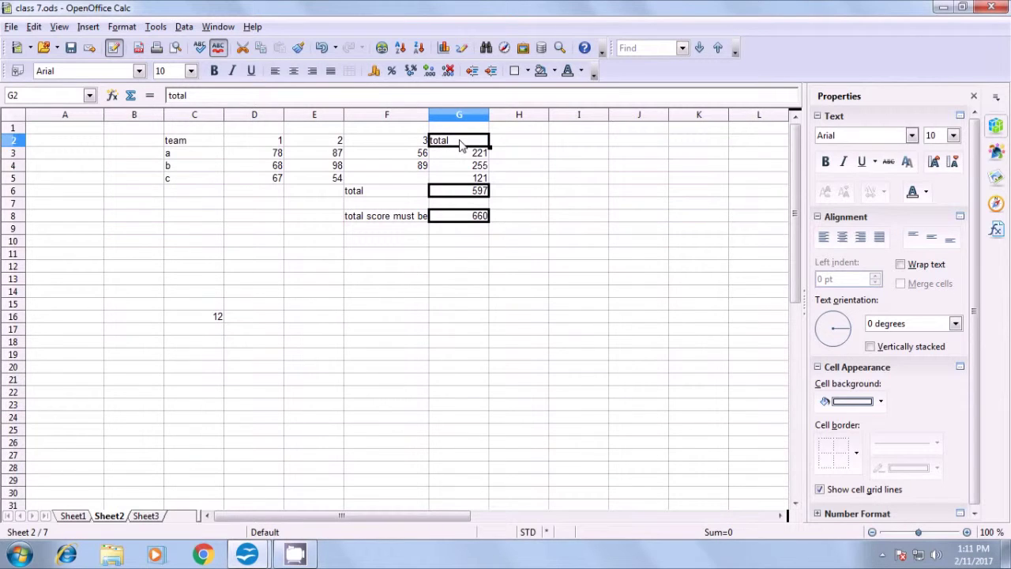
click(479, 192)
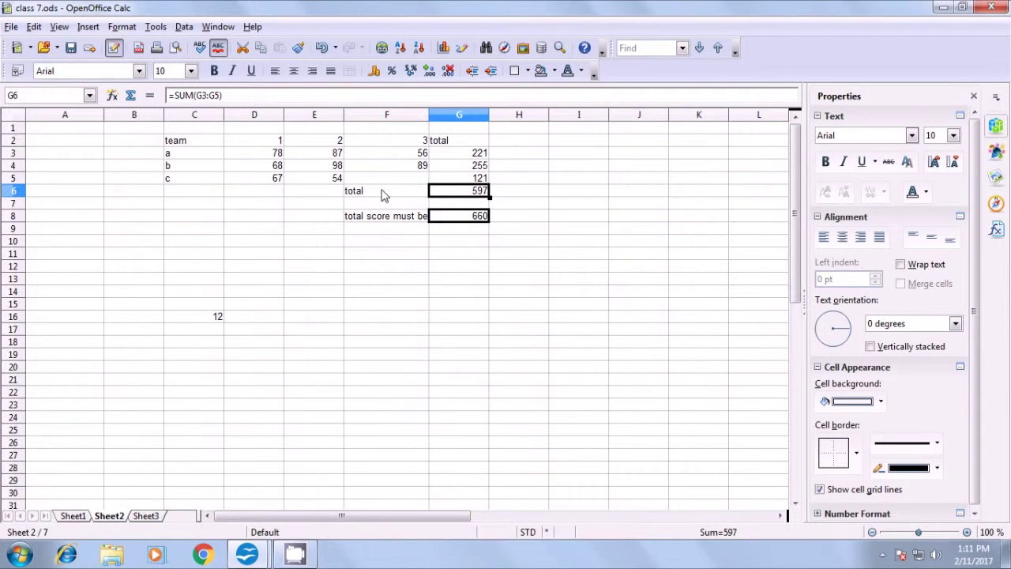
Goal Seek G6 to 660 by varying F5, accepting 63 into F5
click(156, 27)
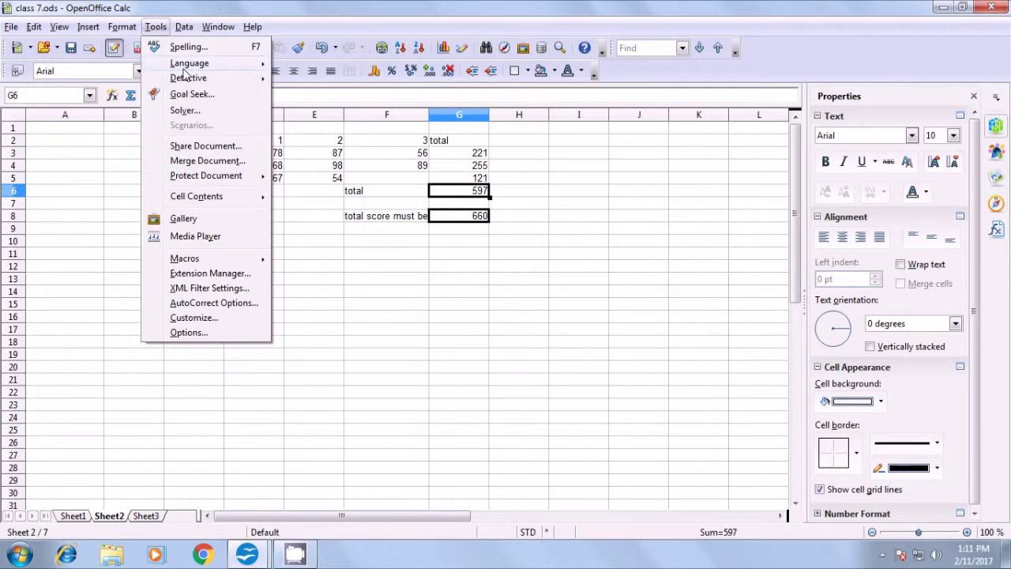
click(191, 94)
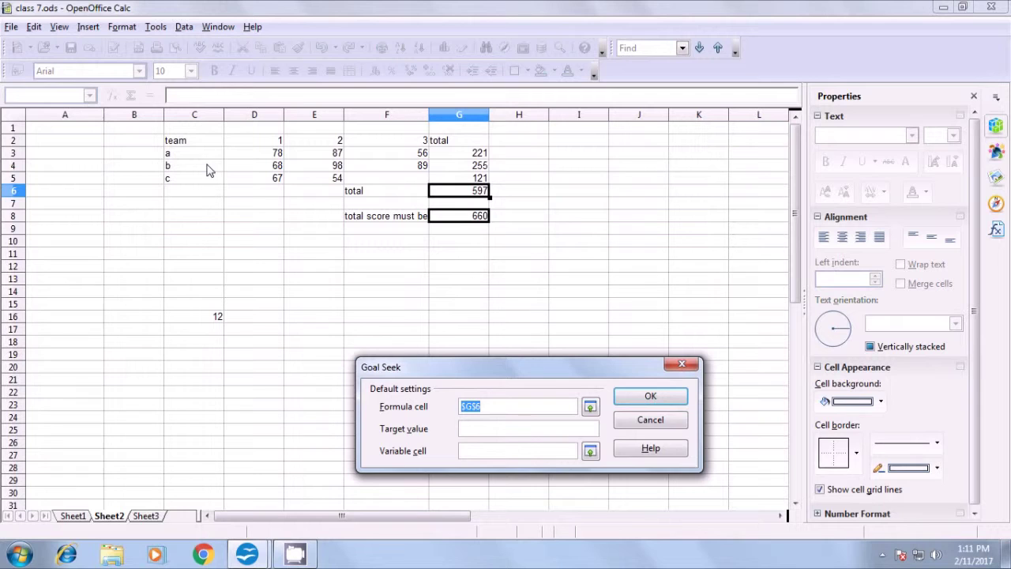
drag(451, 369, 553, 274)
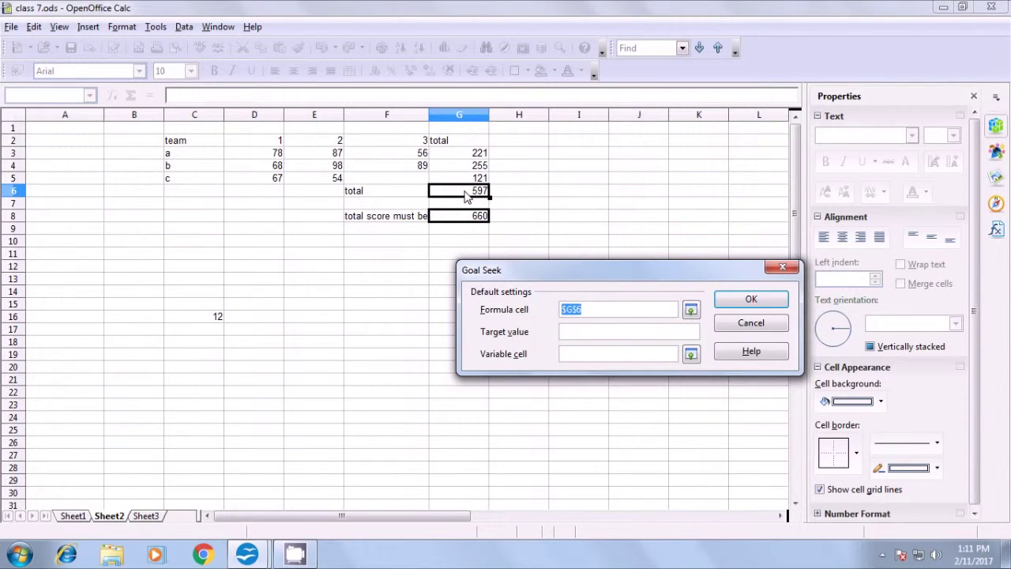
key(Tab)
text(660)
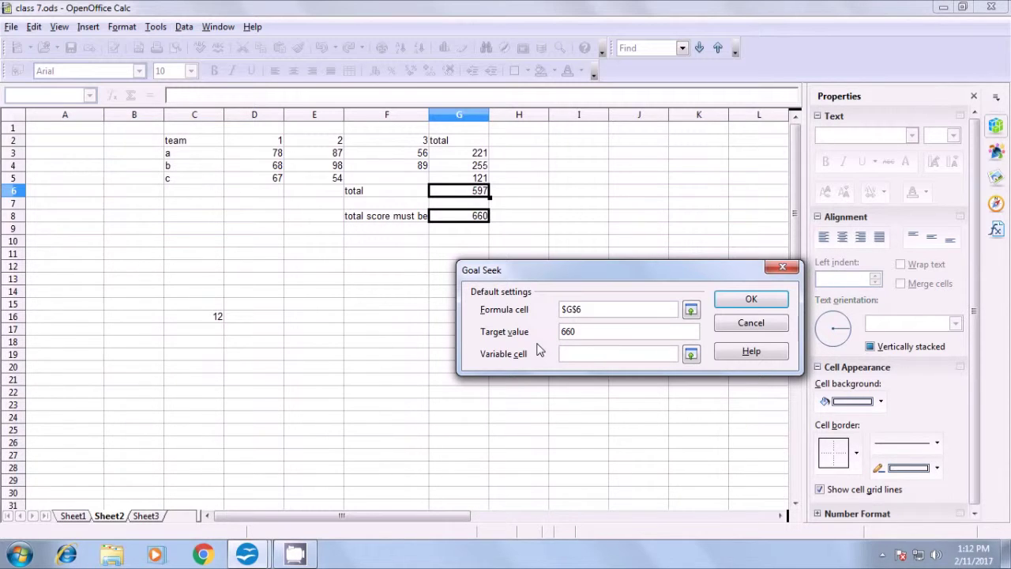
click(553, 353)
click(393, 181)
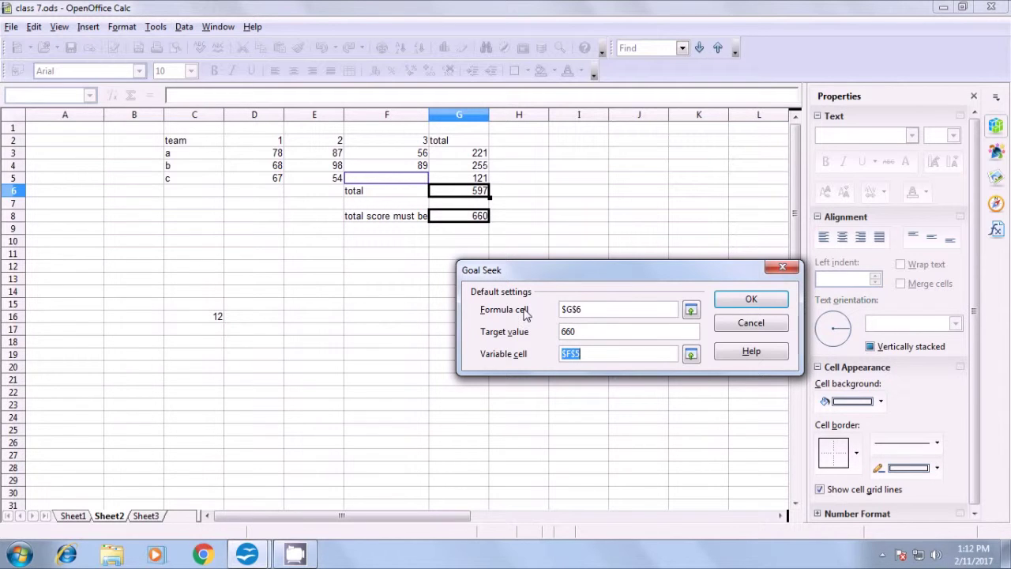
click(746, 300)
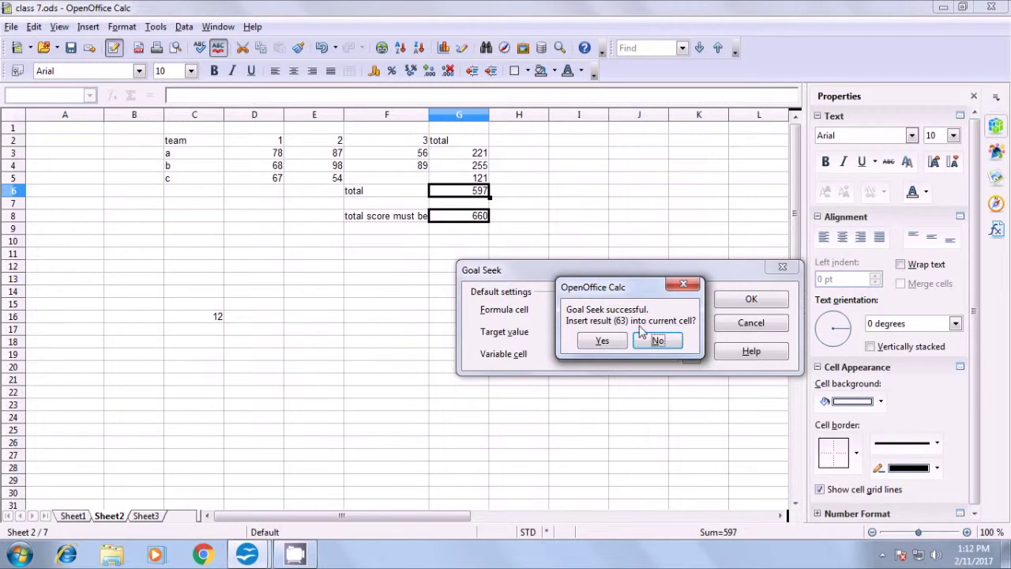
click(602, 341)
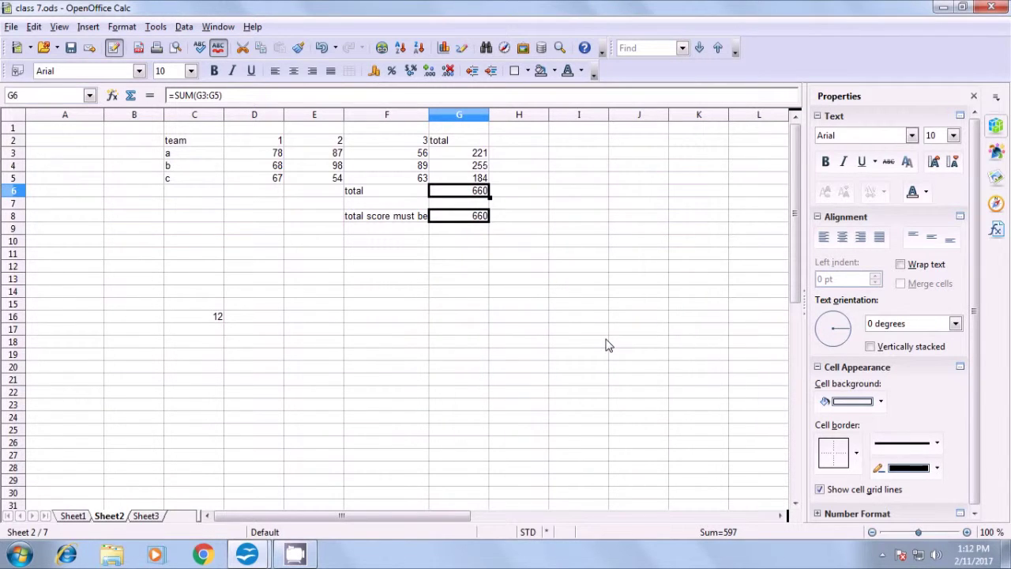
click(397, 258)
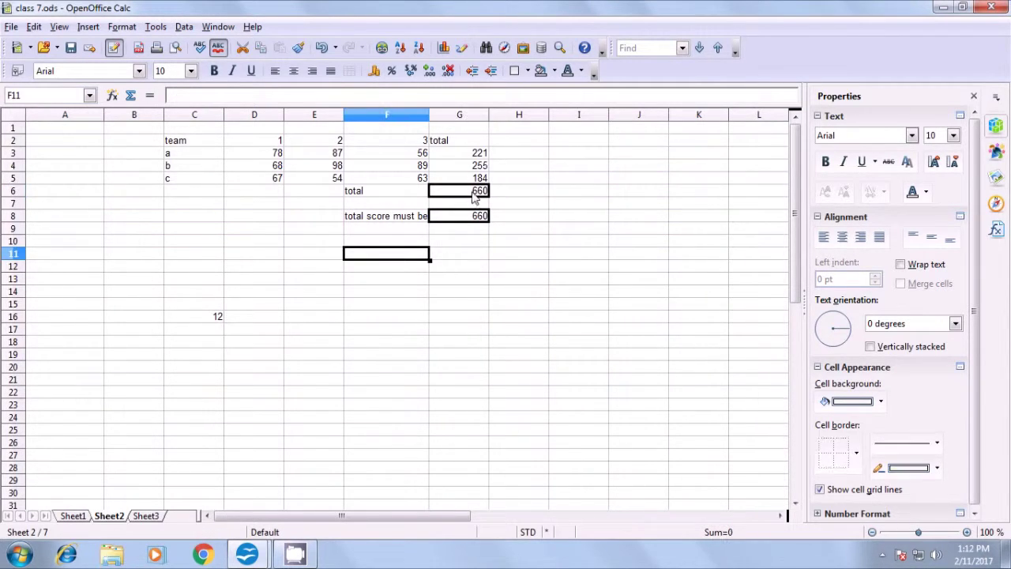
click(475, 196)
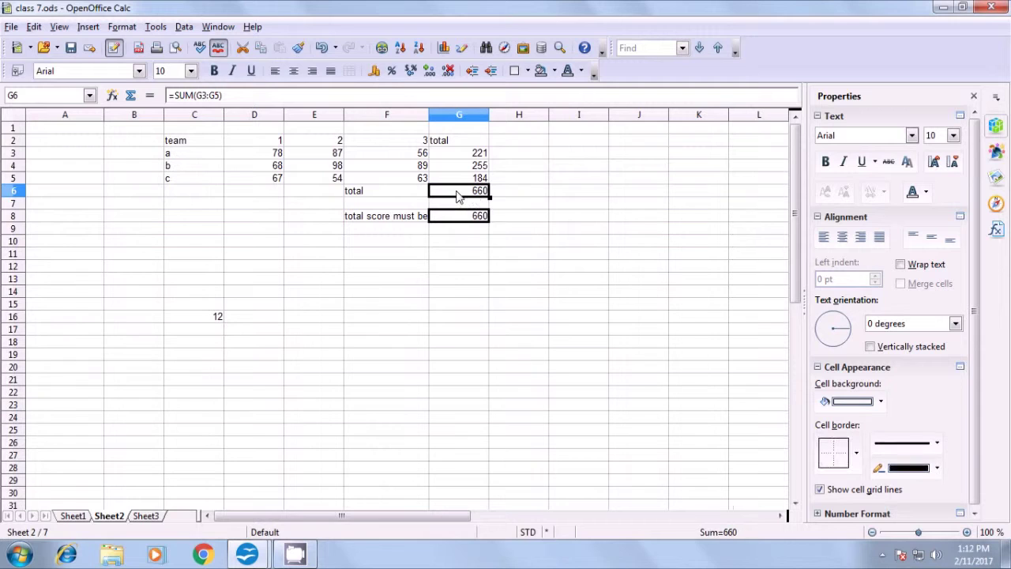
click(403, 181)
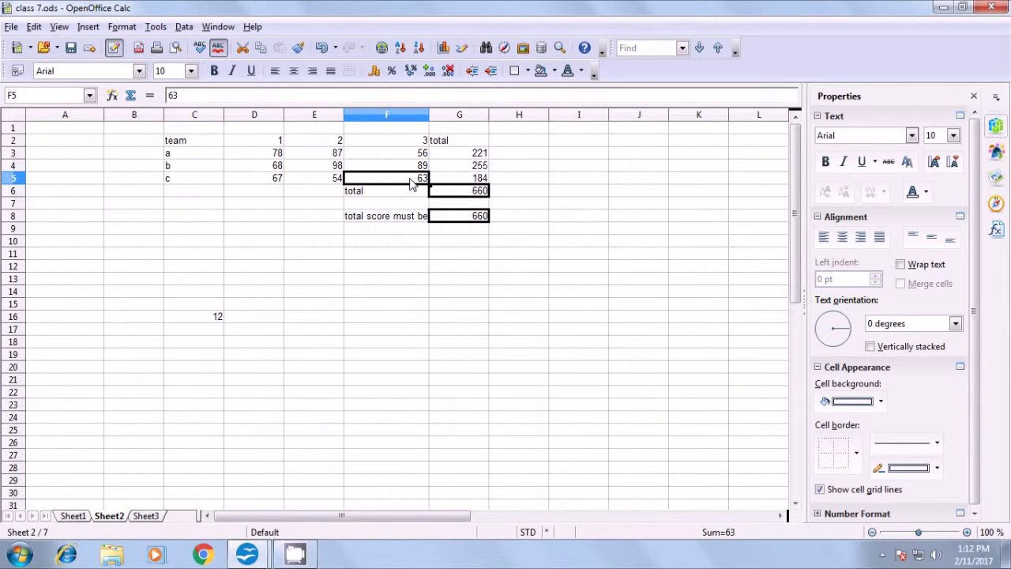
click(473, 197)
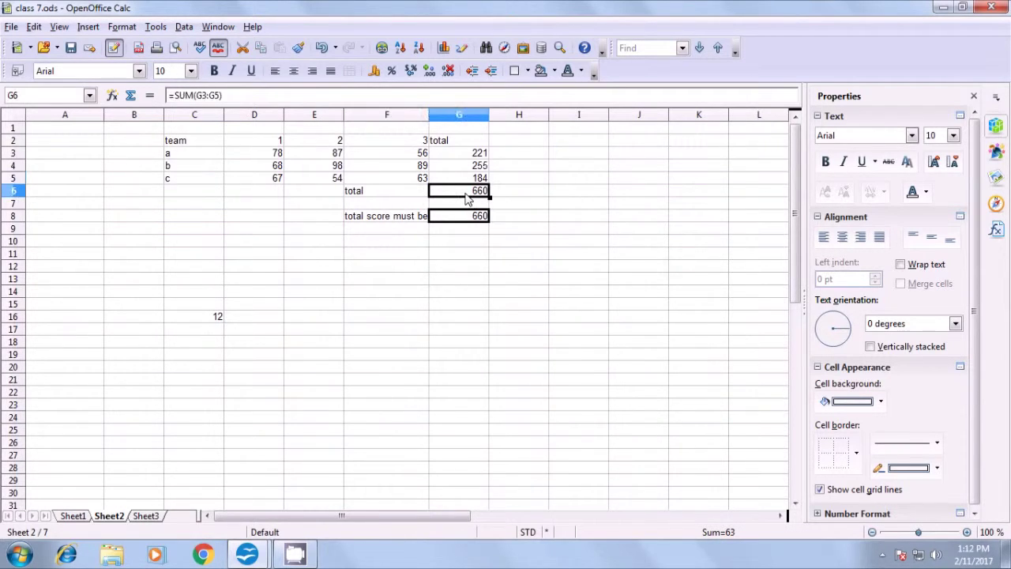
click(393, 280)
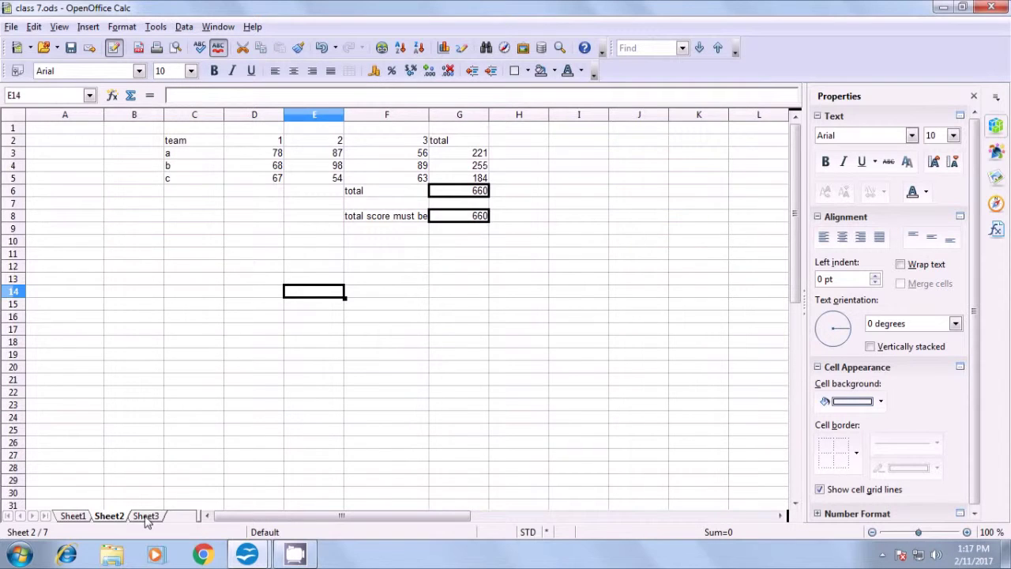
Switch to Sheet3 and look over the objective and variable table B4:E7
click(145, 517)
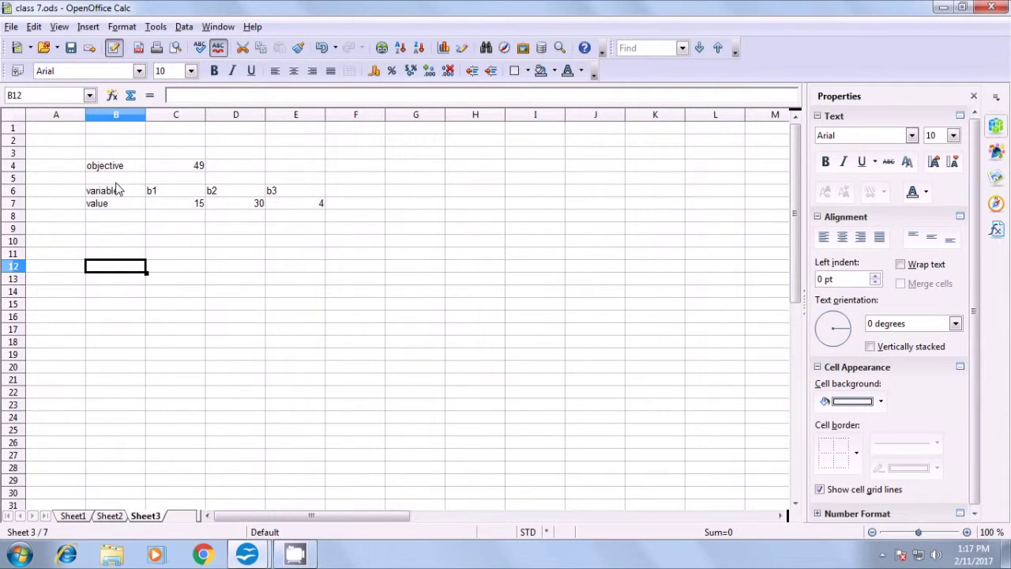
drag(106, 171, 306, 211)
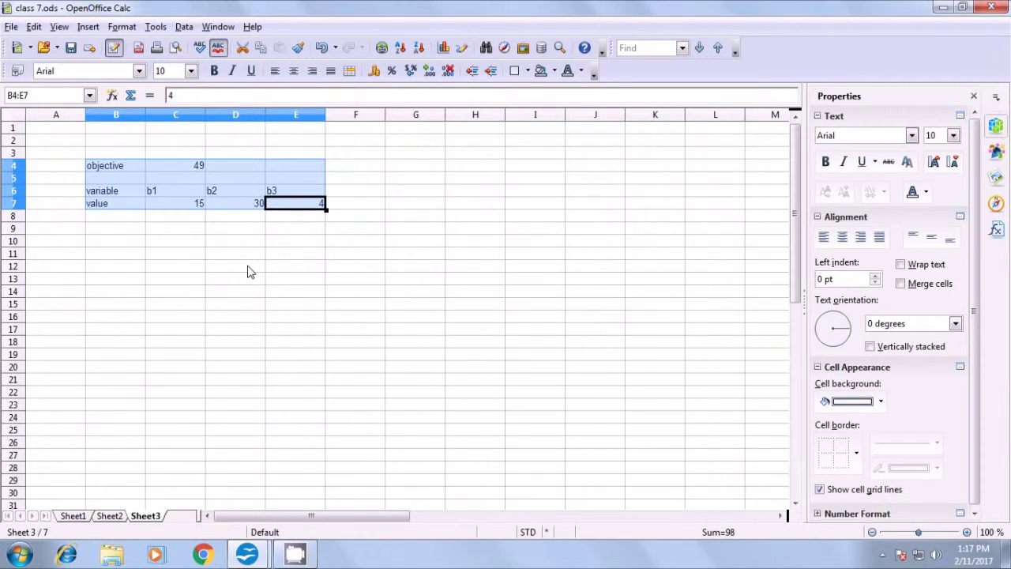
click(136, 223)
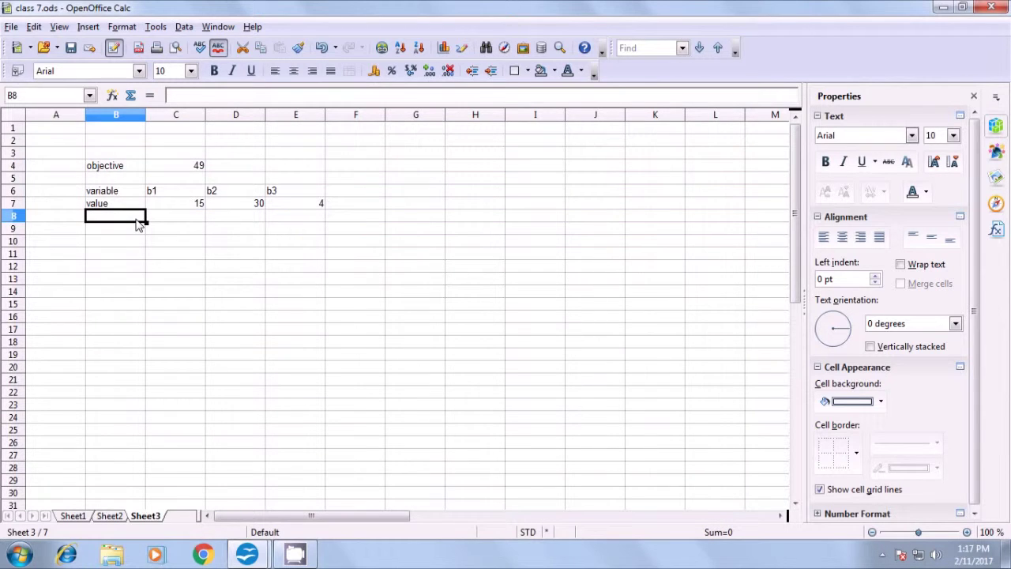
Add the note 'target value 100' in cell F4
click(386, 169)
text(tar)
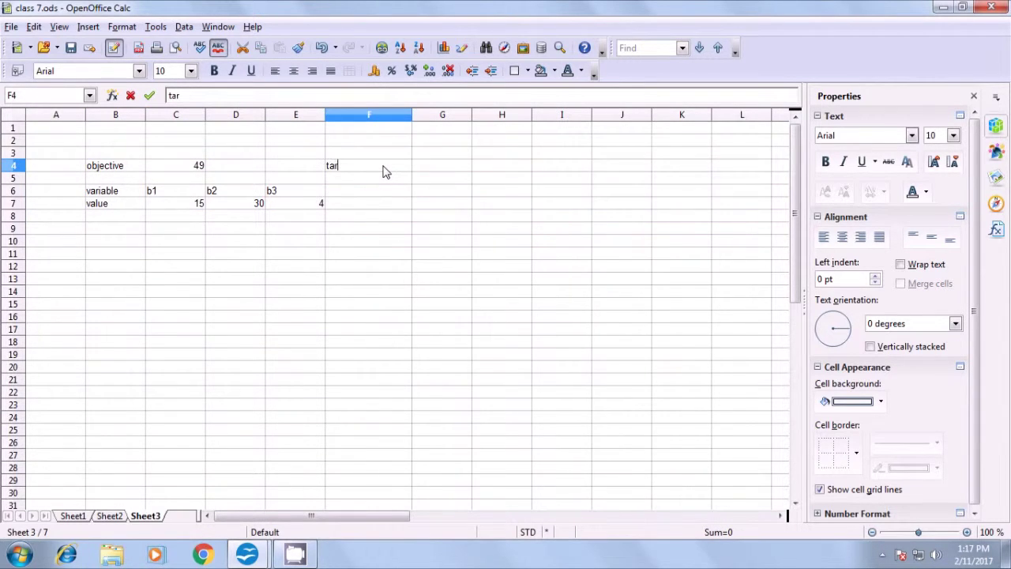
text(get value)
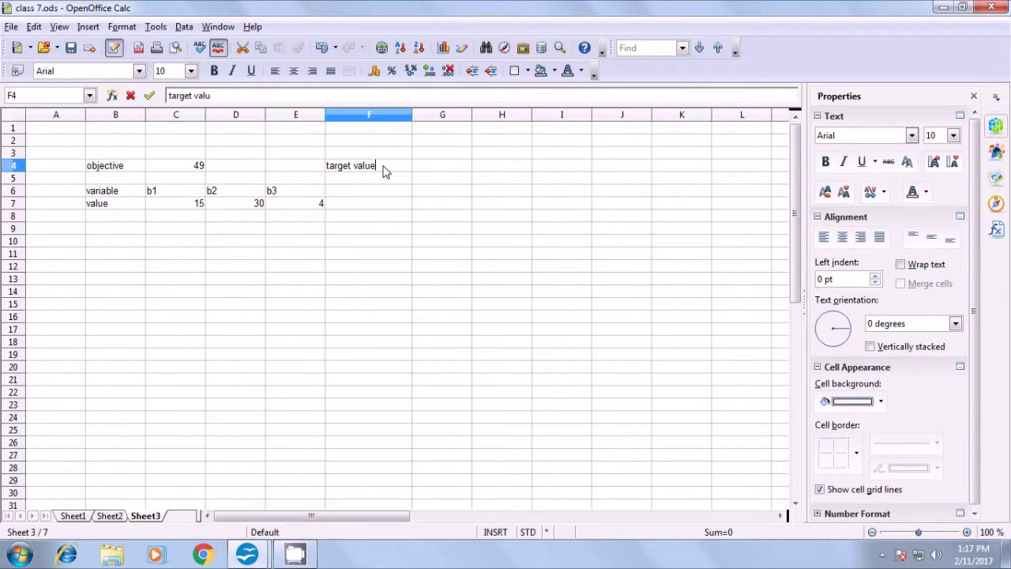
text( 100)
click(370, 269)
click(386, 169)
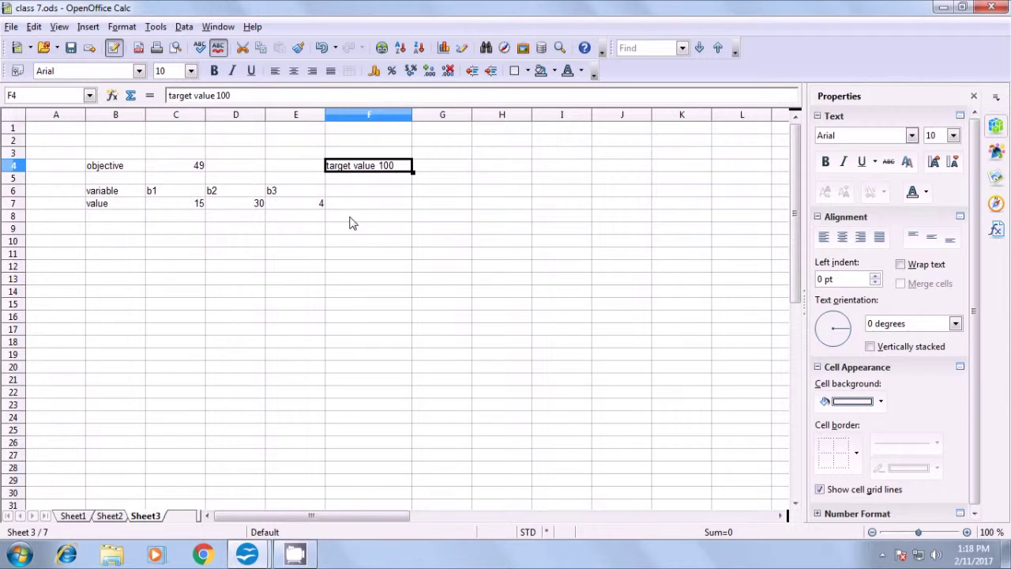
click(353, 222)
click(387, 171)
Select the objective cell C4 (=C7+D7+E7) and launch Solver
click(198, 169)
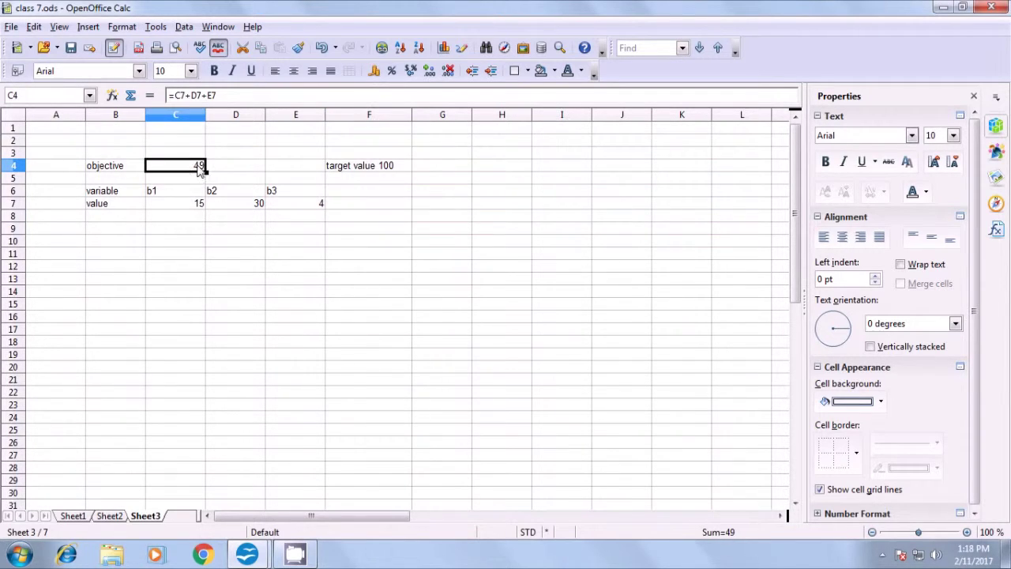
click(156, 27)
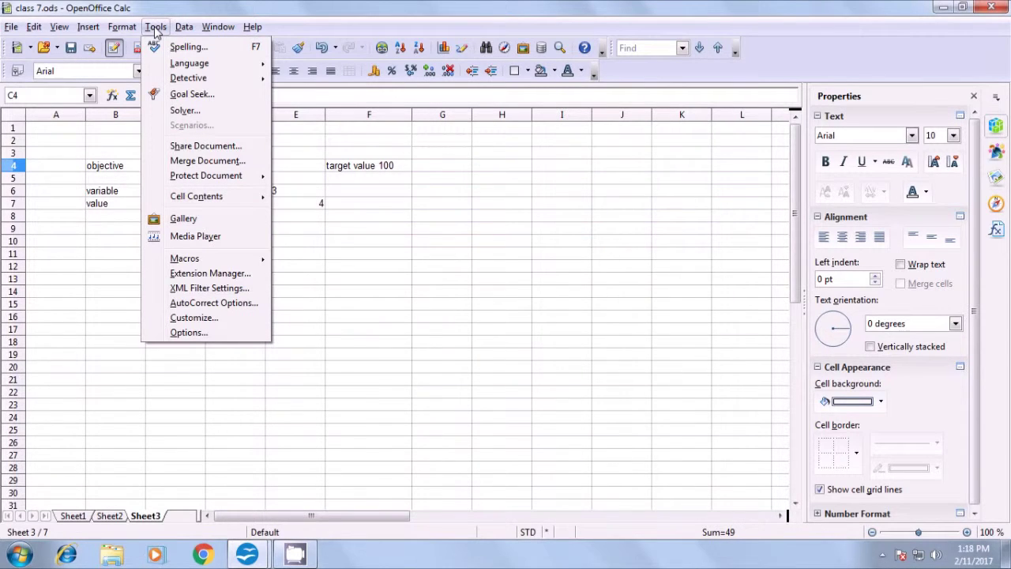
click(187, 111)
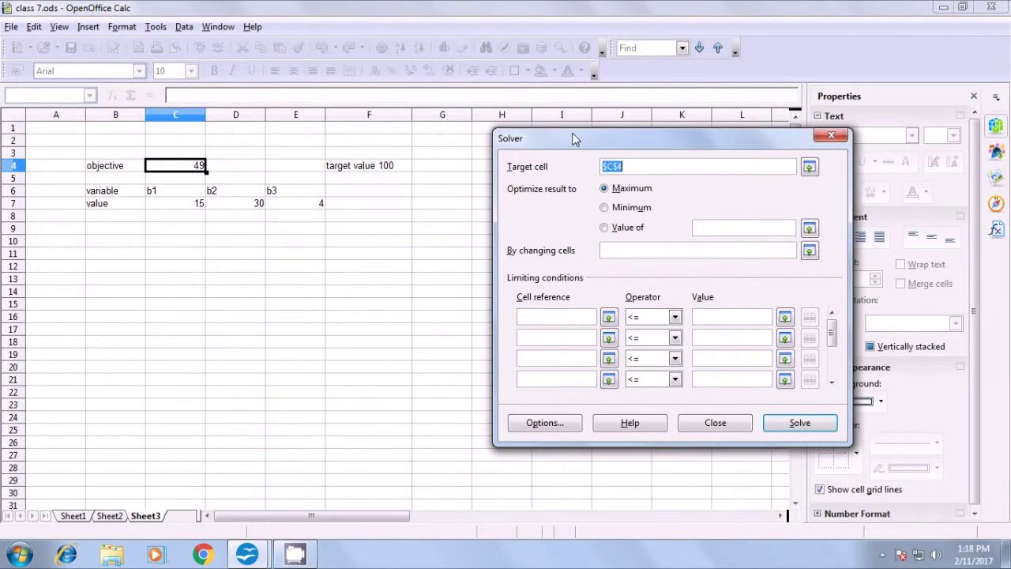
Solve to maximise C4 by changing C7, then restore previous values instead of keeping 34
drag(543, 139, 467, 117)
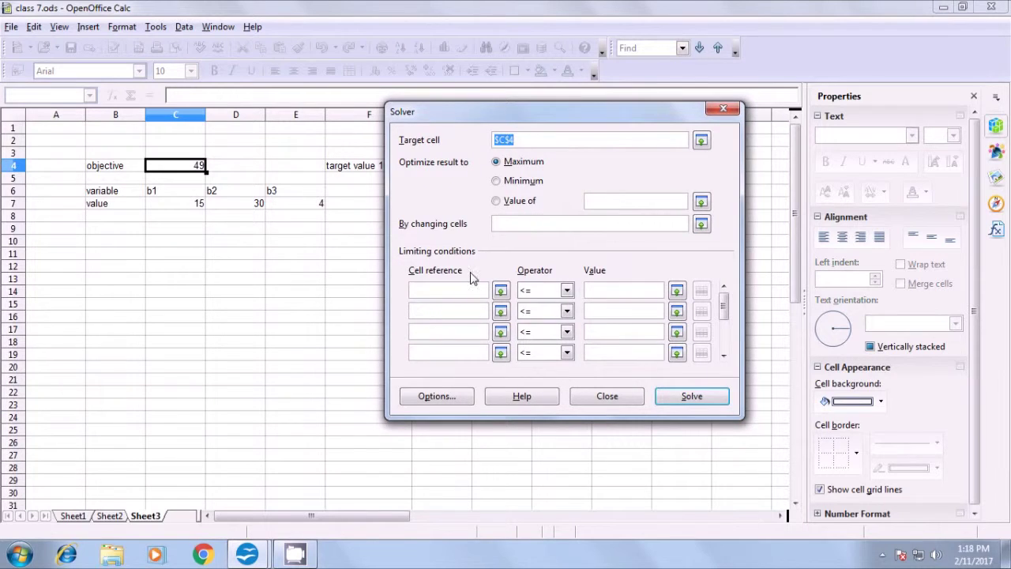
click(499, 166)
click(199, 204)
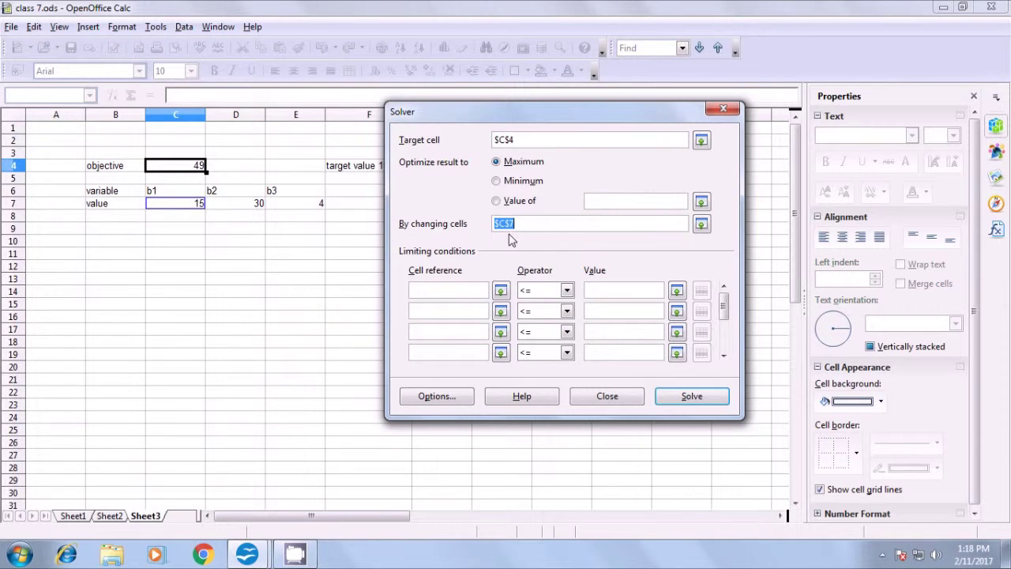
click(675, 399)
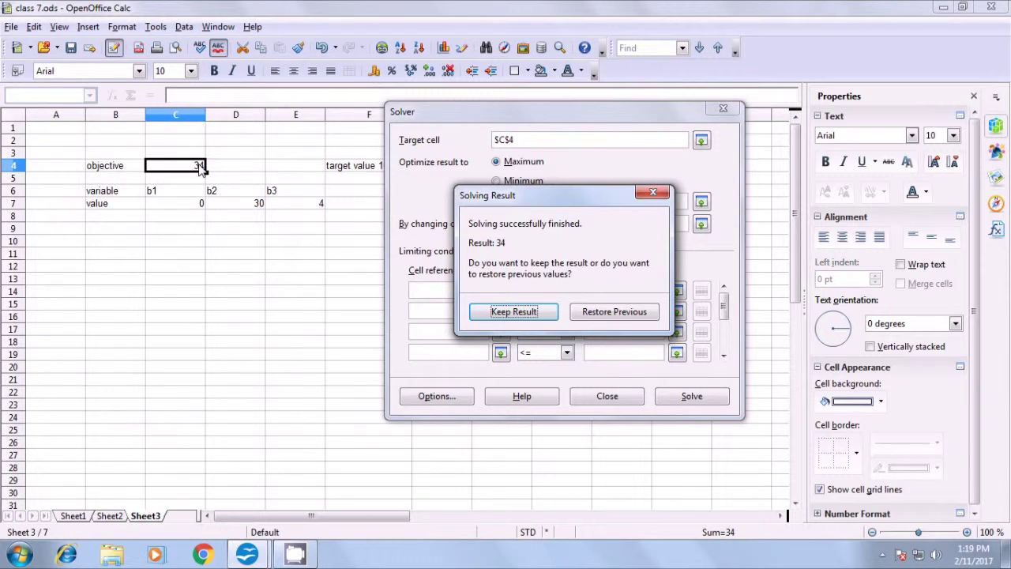
click(612, 312)
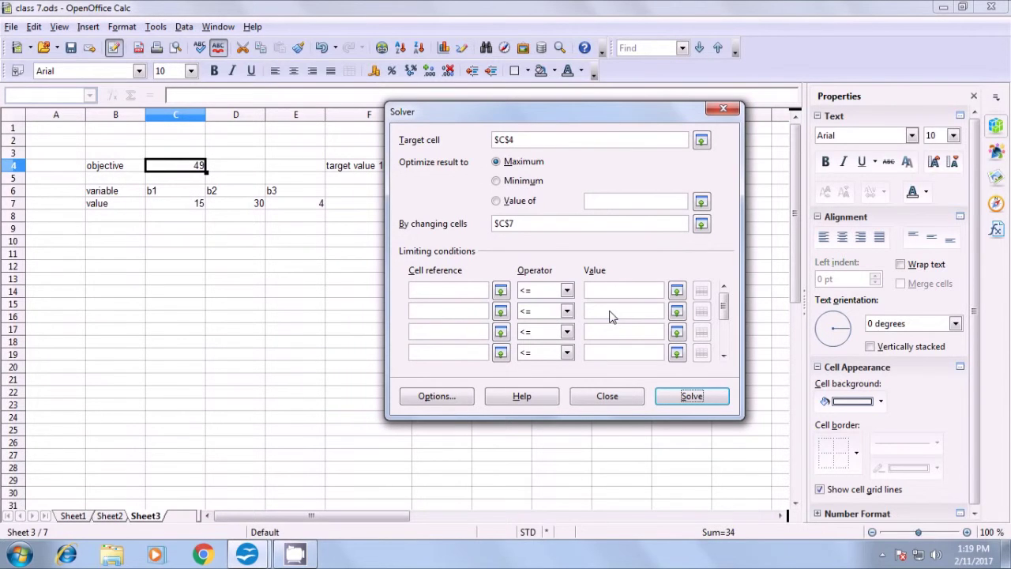
Rerun Solver minimising C4 with C7 as changing cell, restoring values so C4 stays 49
click(498, 181)
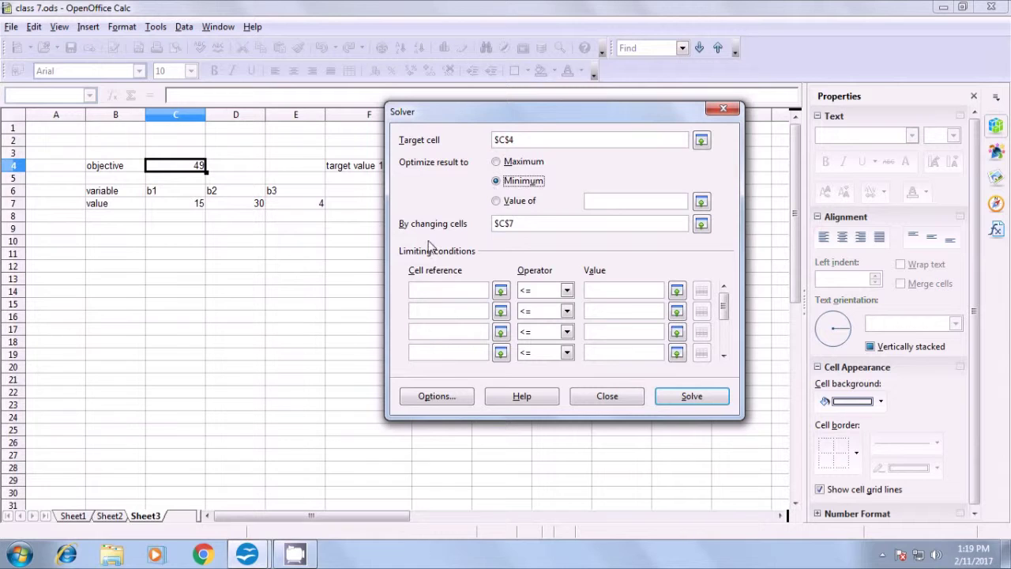
click(181, 212)
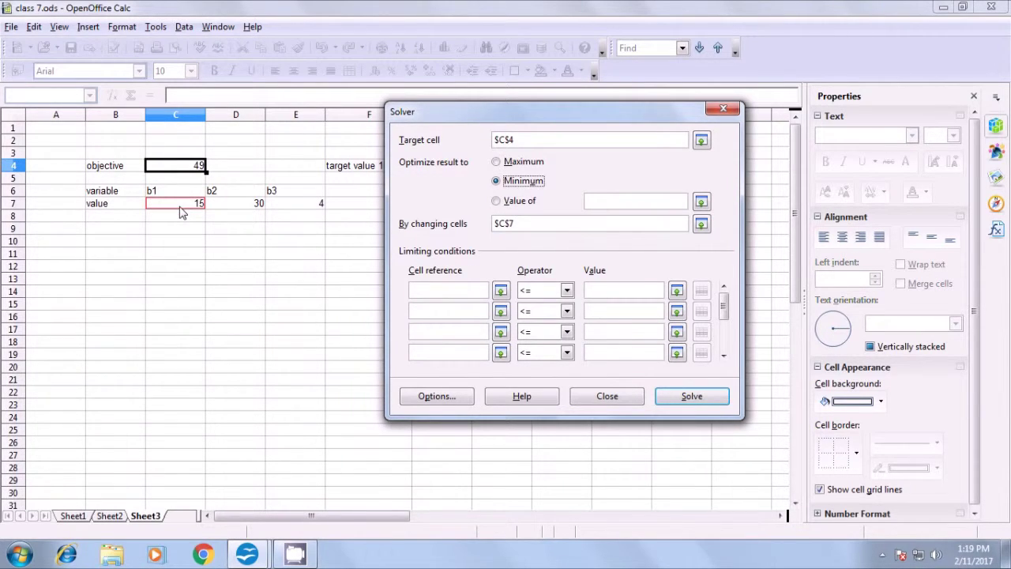
click(566, 224)
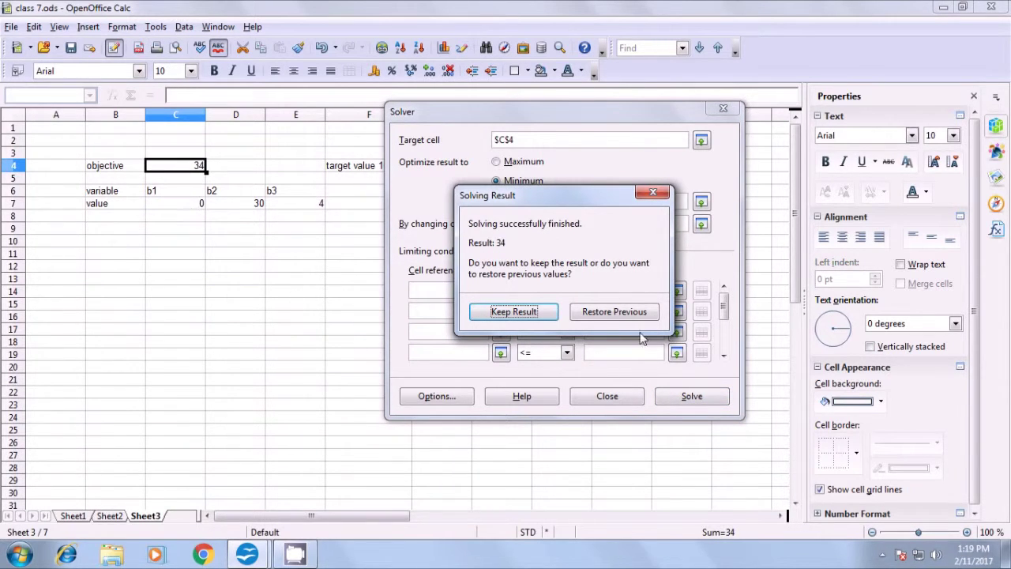
click(629, 313)
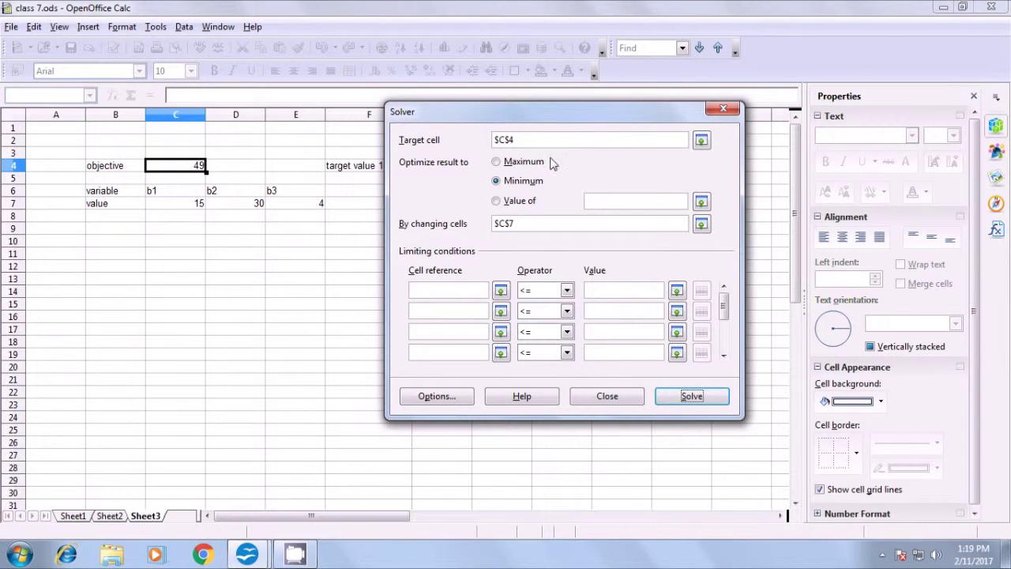
Solve for C4 equal to 100 via C7 and keep the result, making C7 66
drag(546, 107, 571, 245)
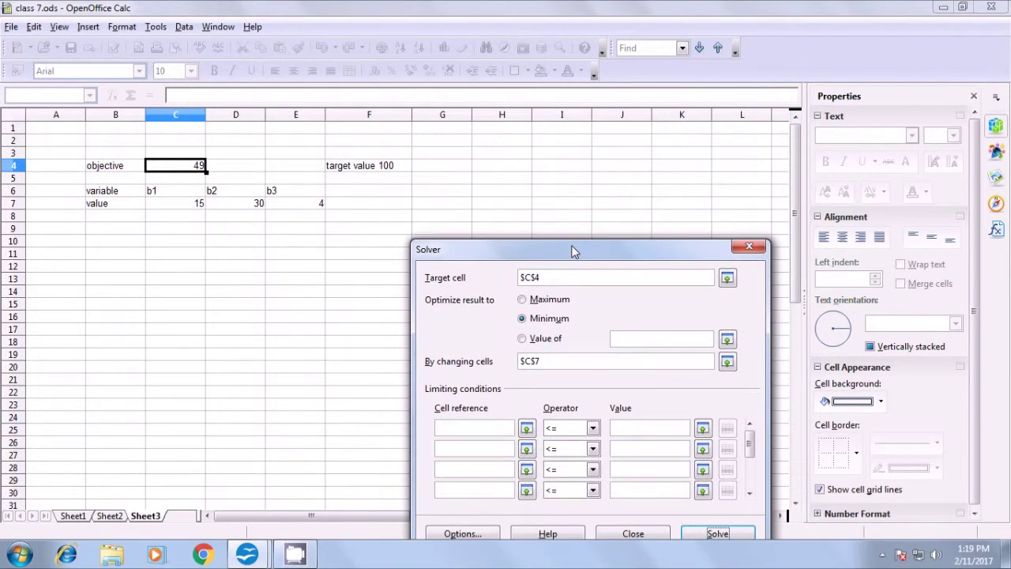
click(183, 169)
drag(499, 255, 501, 221)
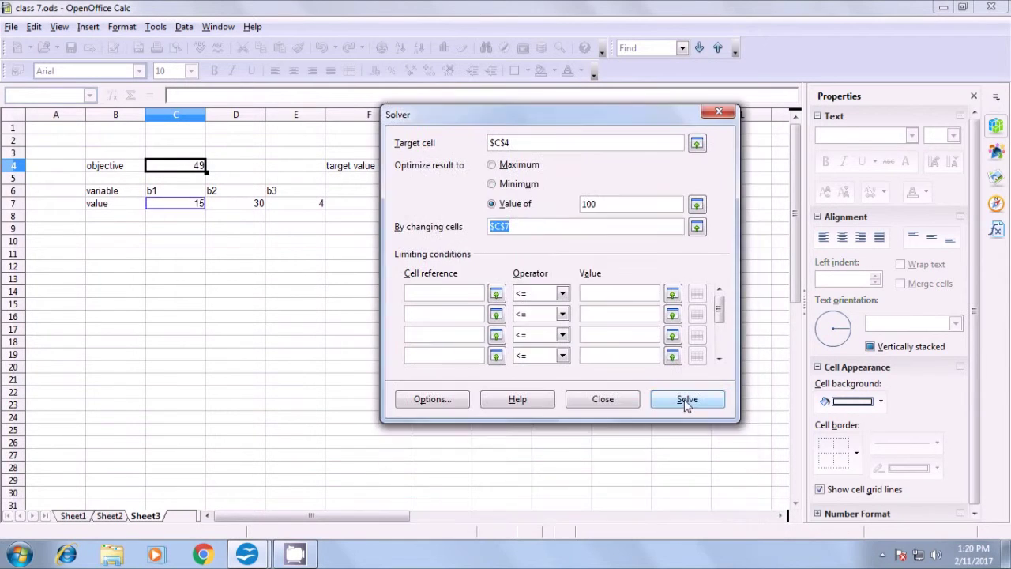
click(686, 399)
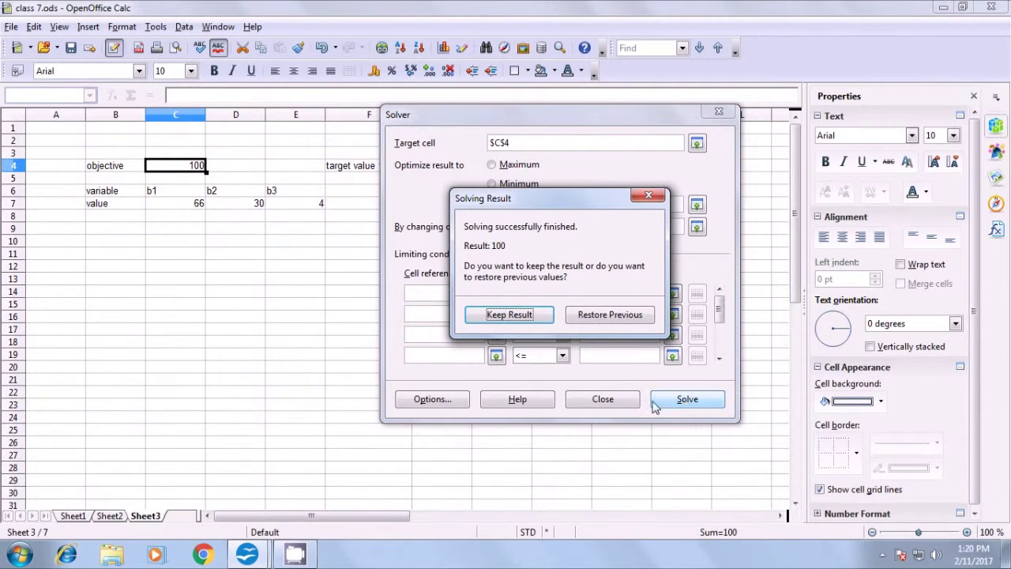
click(506, 315)
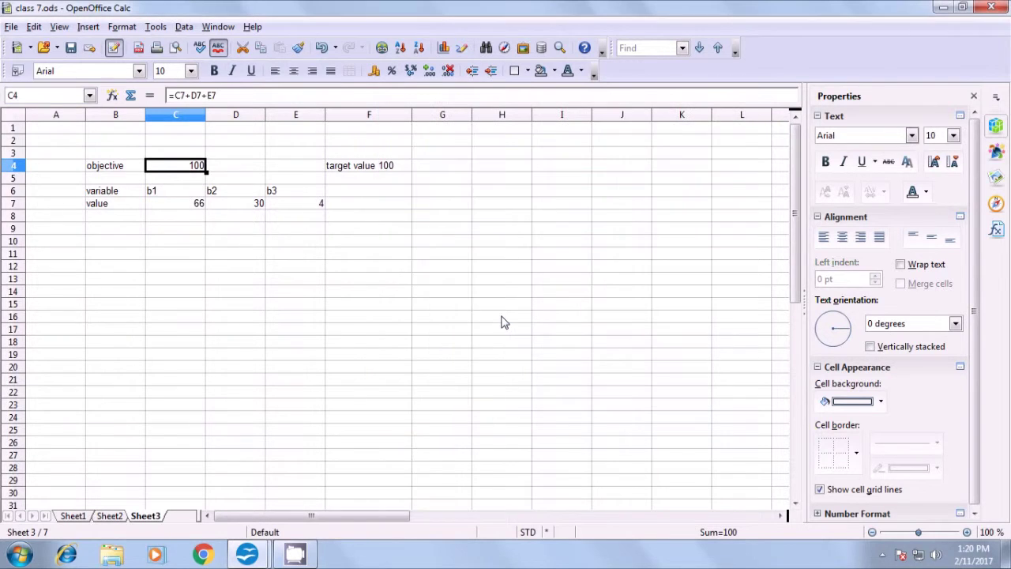
Check the new value 66 in C7 and the formula in C4
click(199, 254)
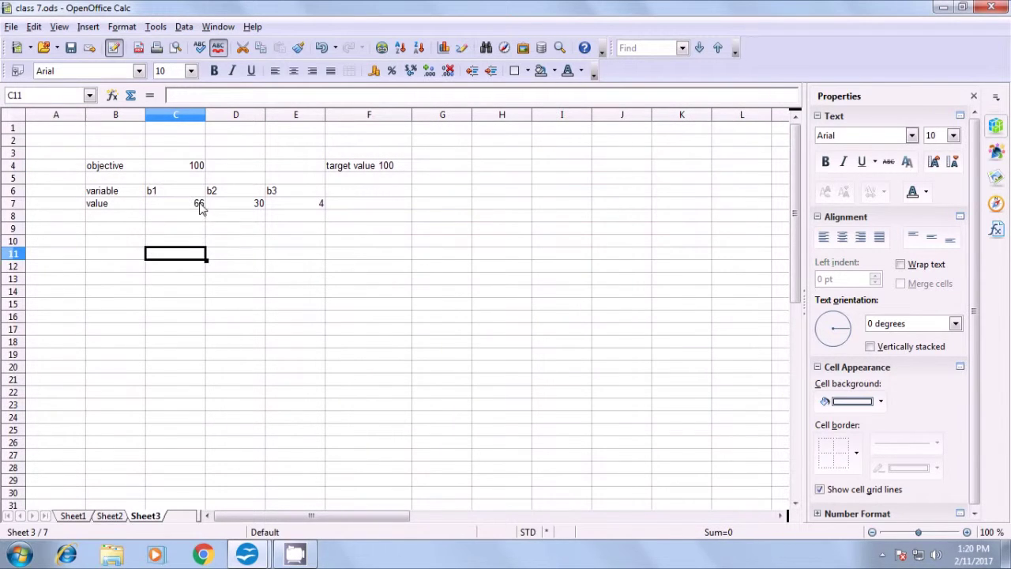
click(199, 206)
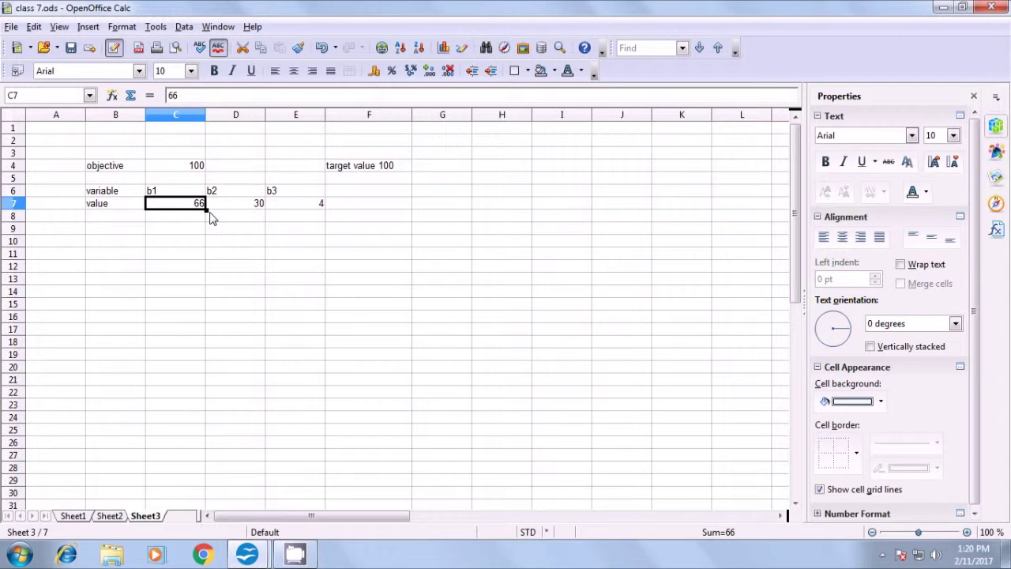
click(192, 169)
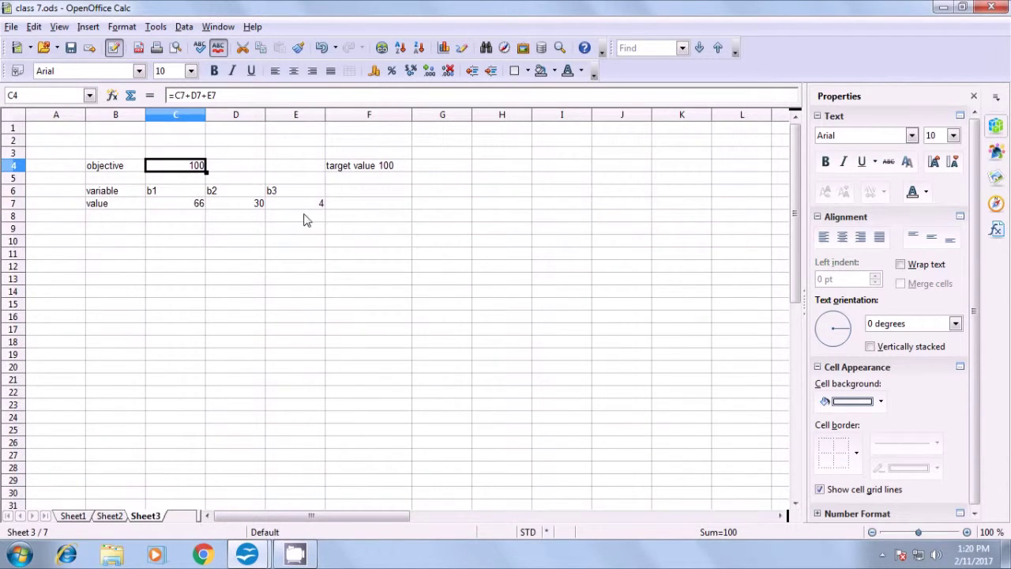
Enter the new target 200 in G4, then reselect objective C4
click(425, 168)
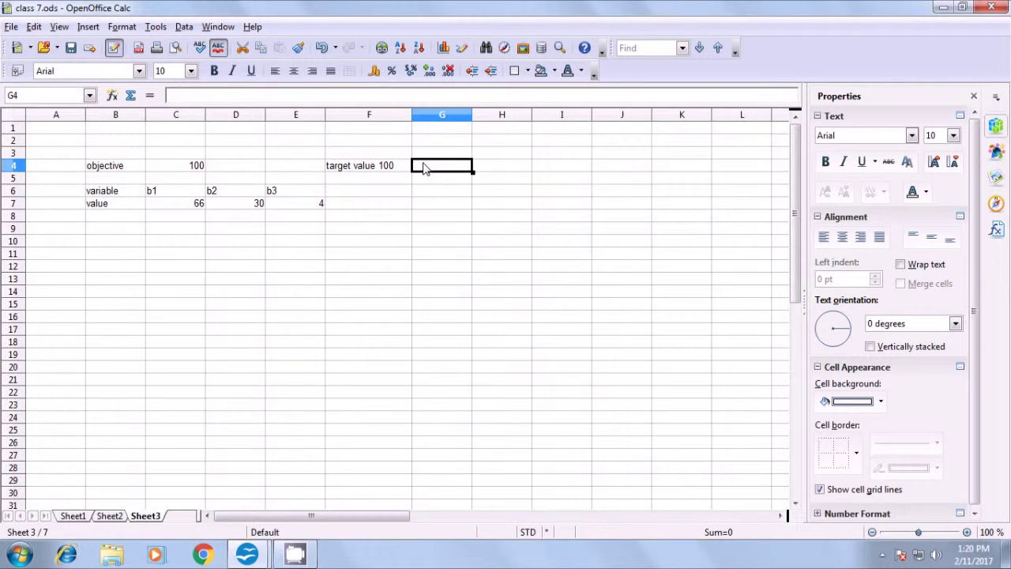
text(200)
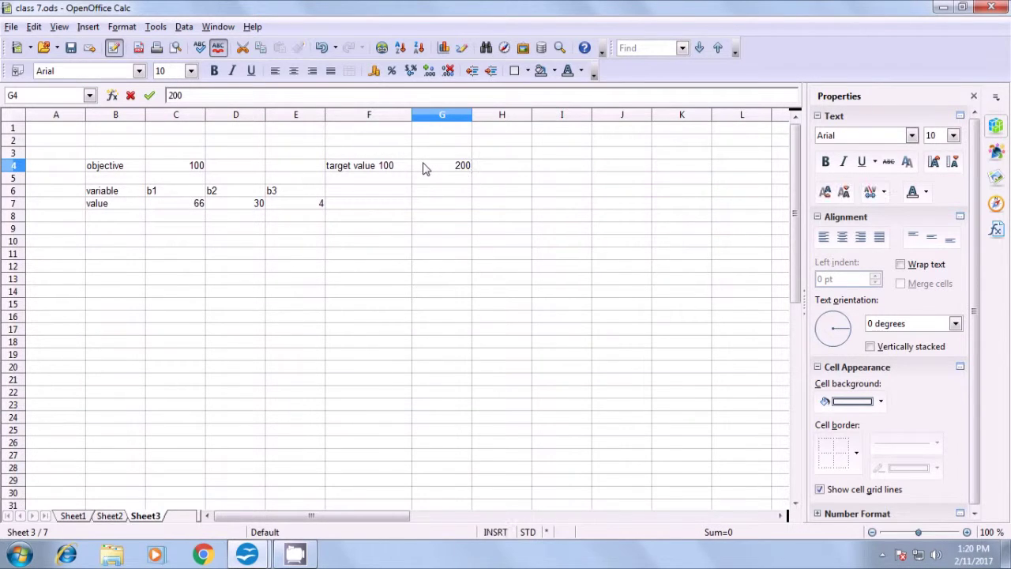
click(430, 196)
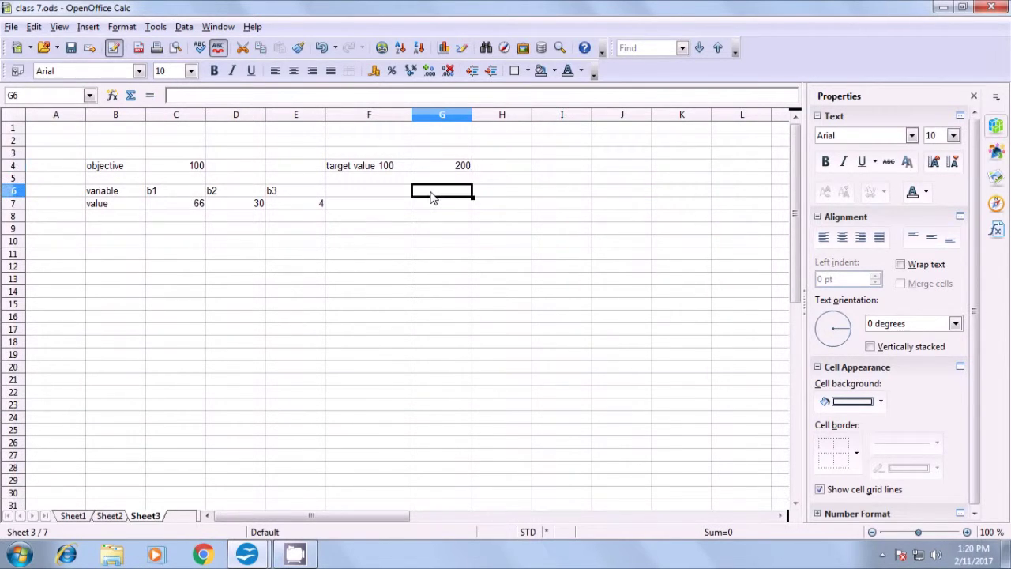
click(193, 166)
click(155, 26)
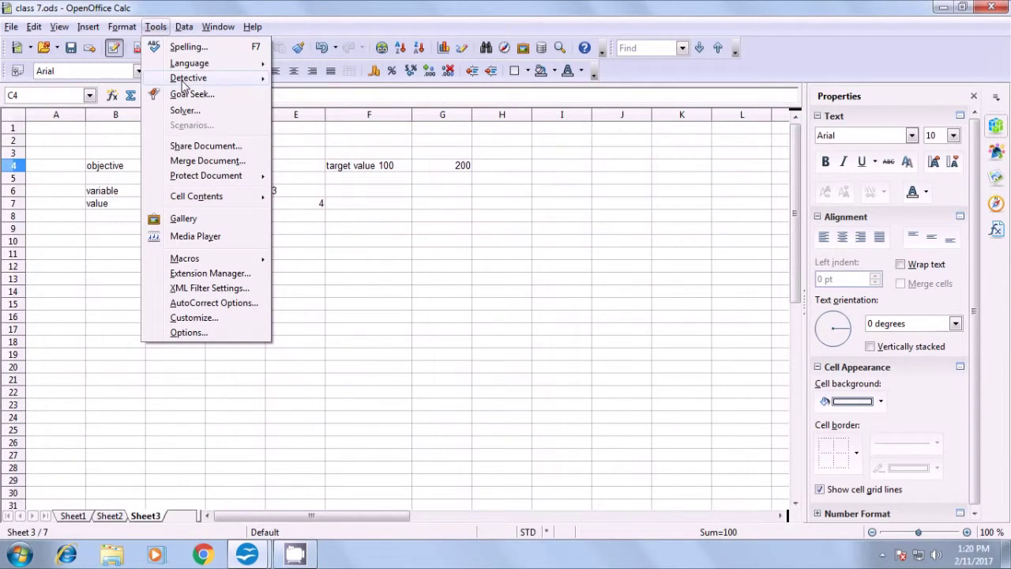
Re-solve C4 to value 200 with changing cells C7:D7 and keep the result, C7 becoming 196
click(184, 111)
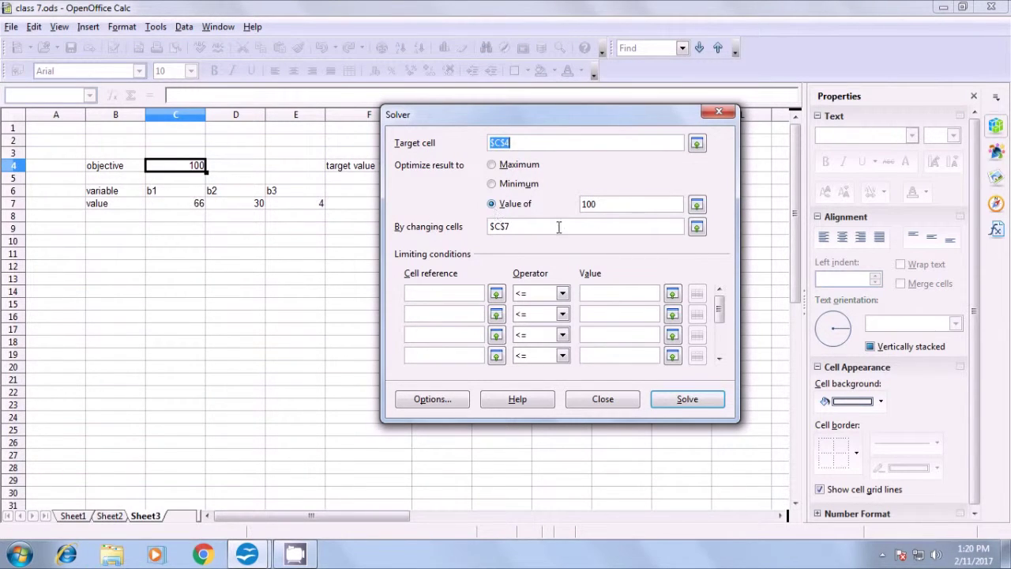
double_click(612, 205)
key(BackSpace)
drag(571, 228, 490, 227)
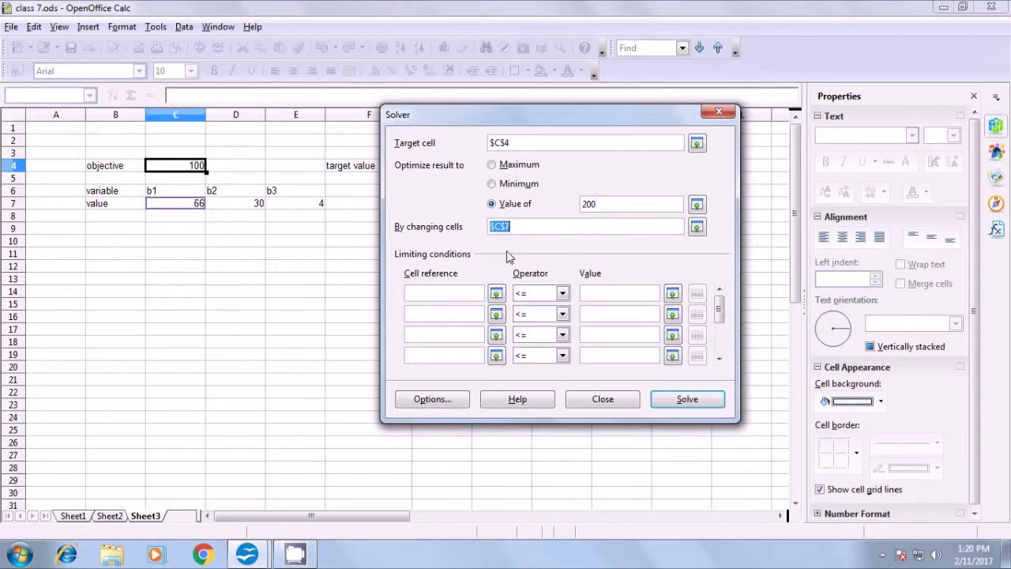
click(191, 207)
drag(191, 207, 243, 208)
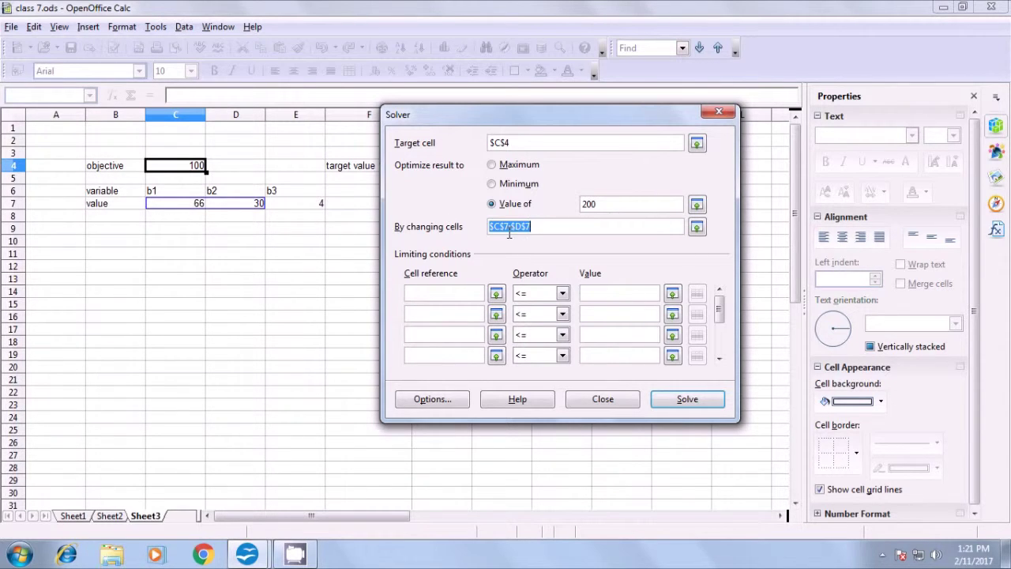
click(670, 403)
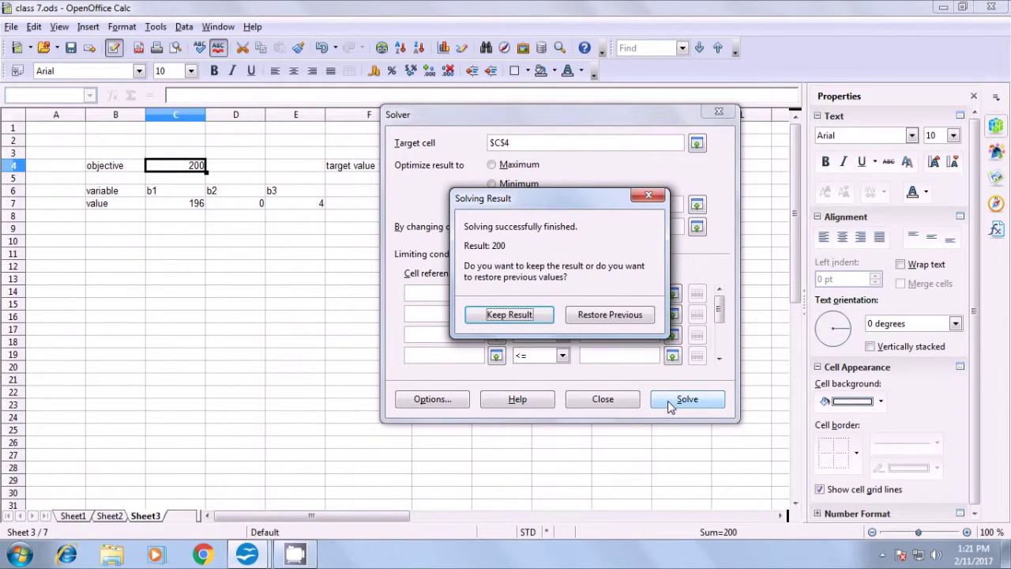
click(494, 315)
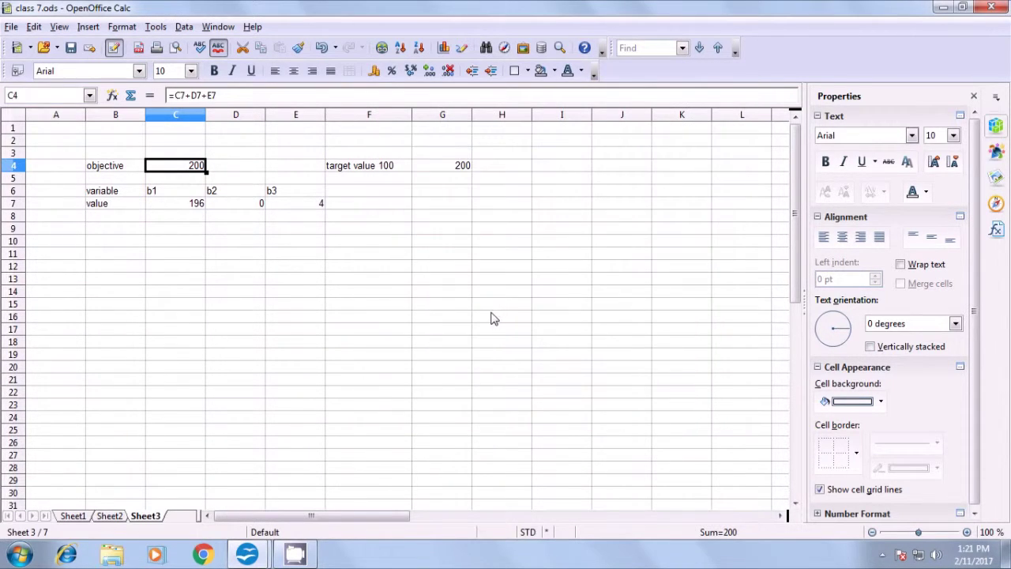
Check the solved value 196 in C7, then click away from the value cells
click(180, 241)
click(179, 204)
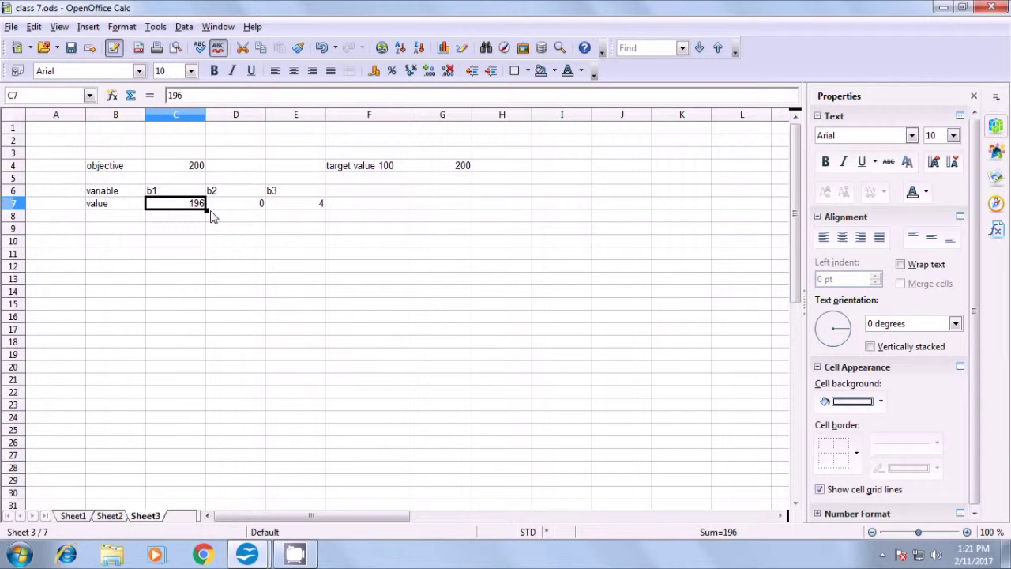
click(212, 232)
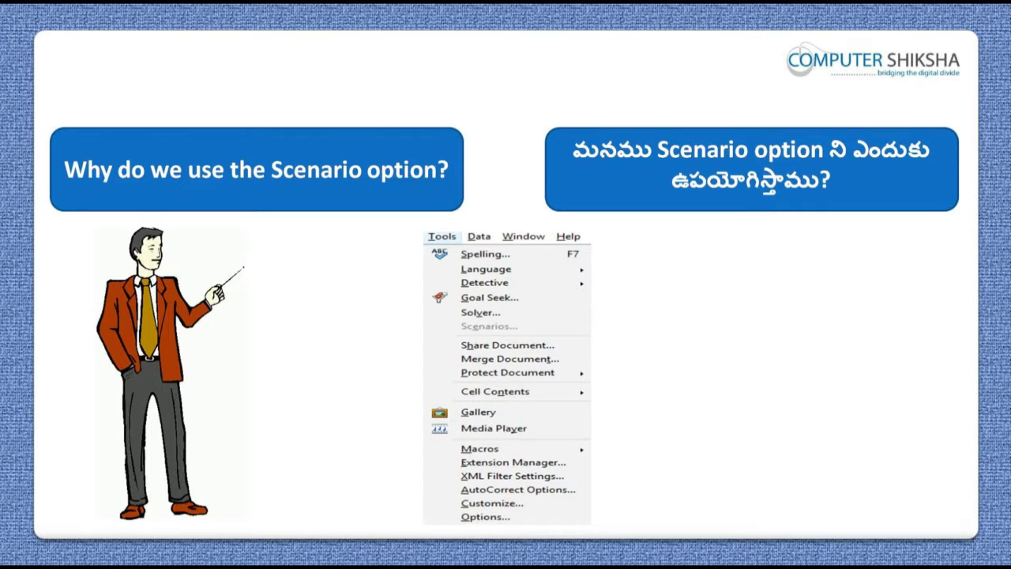
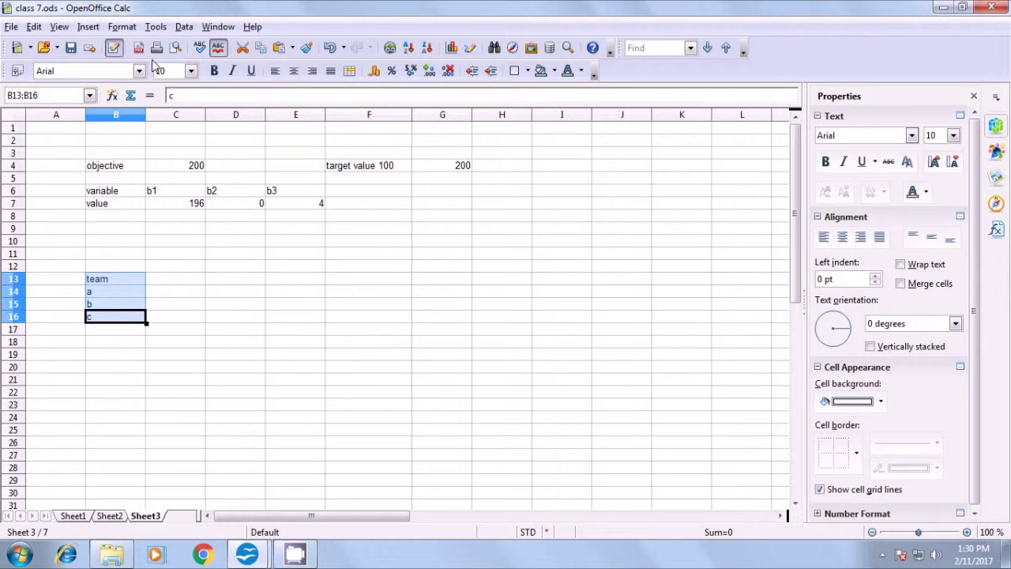
Create a scenario named cs over the team, a, b, c list cells
click(156, 27)
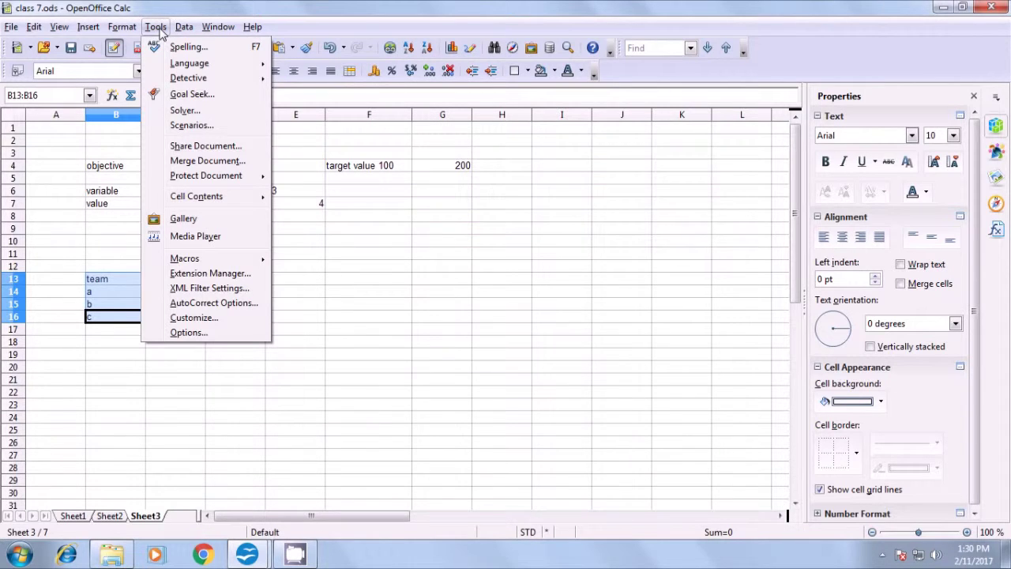
click(190, 126)
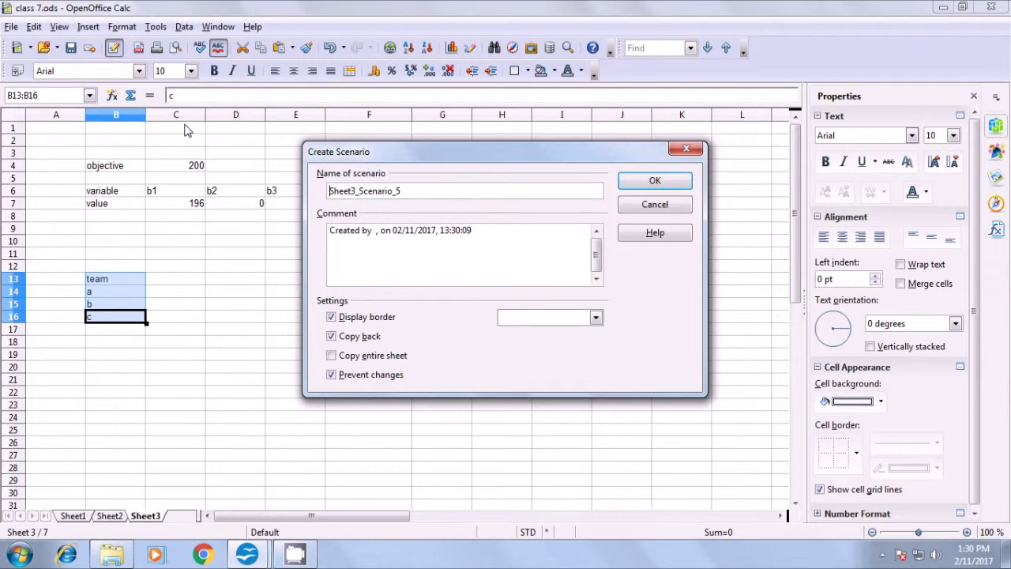
triple_click(414, 195)
text(cs)
click(654, 182)
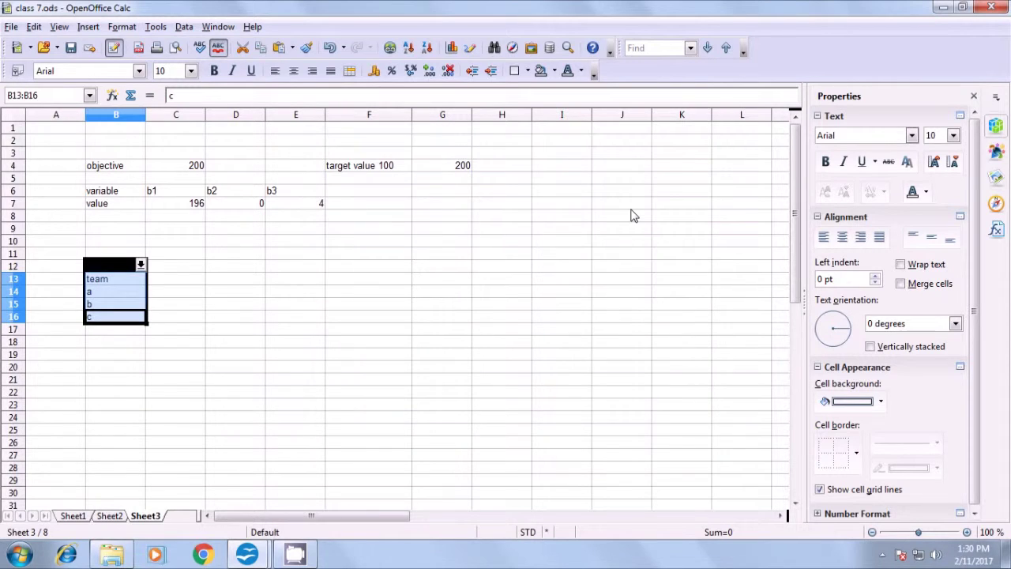
Check the cs scenario's dropdown list, then select B12:B16
click(225, 291)
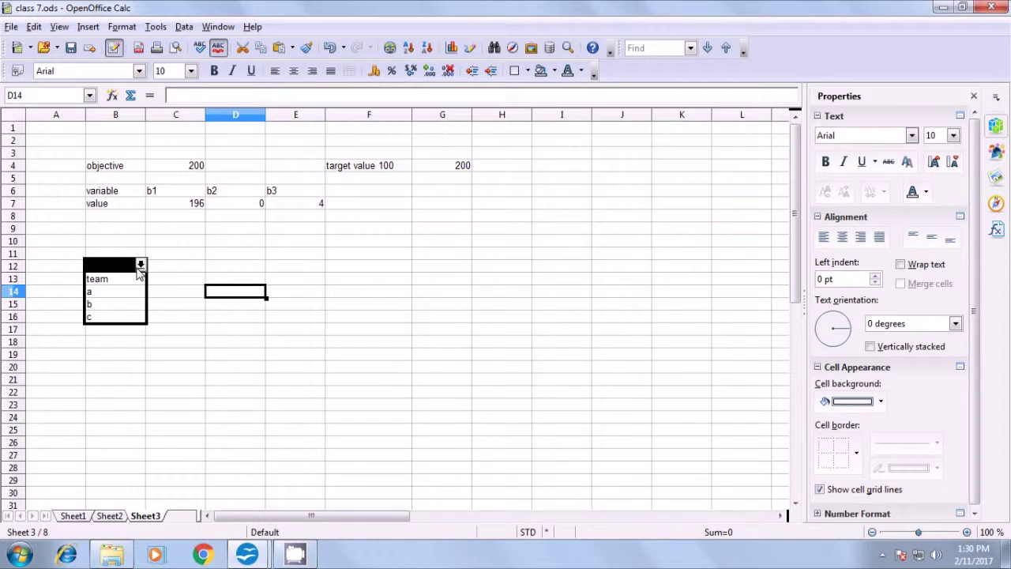
click(141, 265)
click(175, 273)
click(141, 266)
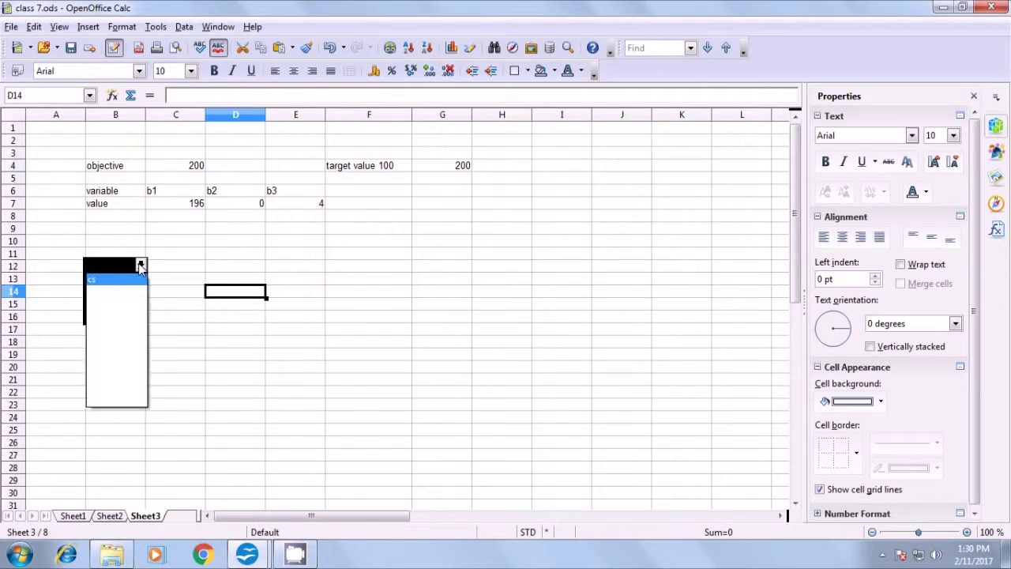
click(218, 276)
drag(108, 269, 109, 319)
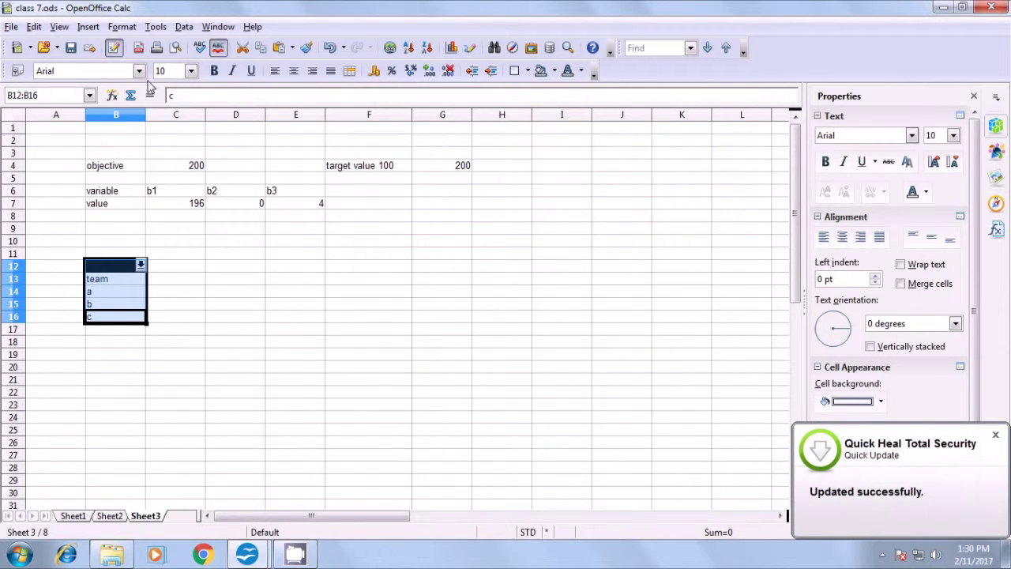
Create a second scenario named Cs1 over B12:B16
click(156, 27)
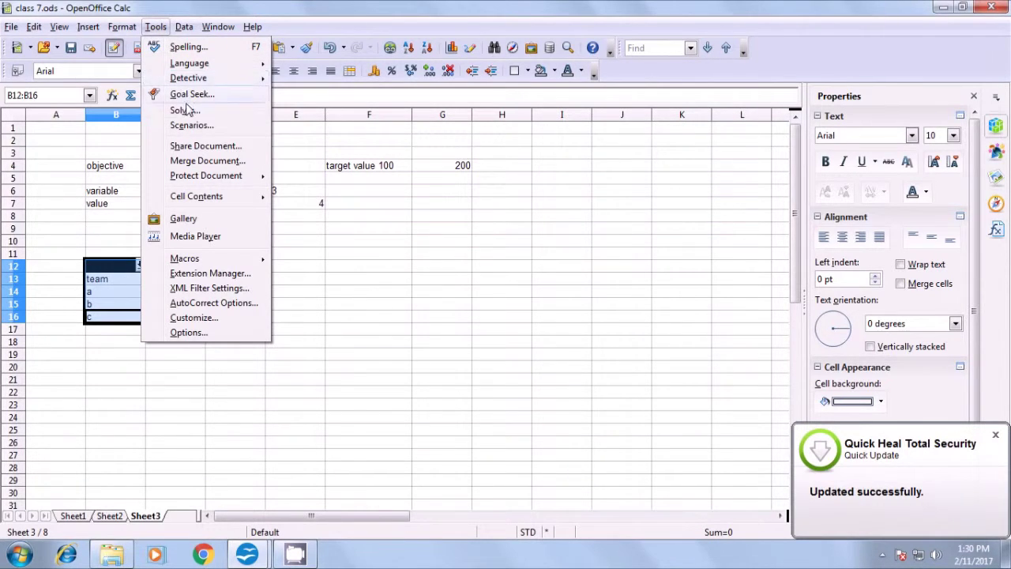
click(192, 125)
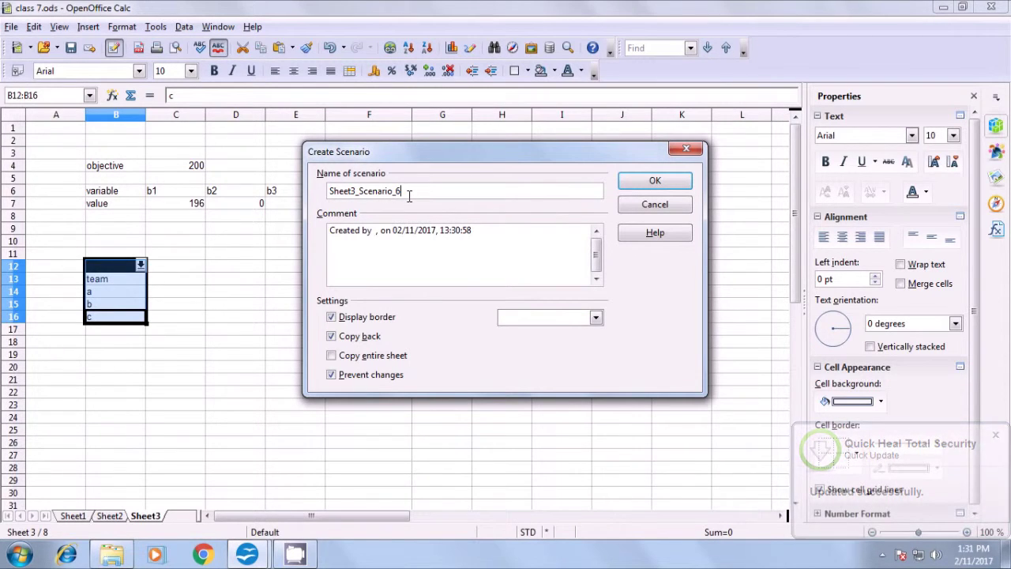
key(BackSpace)
key(BackSpace)
key(BackSpace)
key(BackSpace)
key(BackSpace)
key(BackSpace)
key(BackSpace)
key(BackSpace)
key(BackSpace)
key(BackSpace)
key(BackSpace)
key(BackSpace)
key(BackSpace)
key(BackSpace)
key(BackSpace)
key(BackSpace)
key(BackSpace)
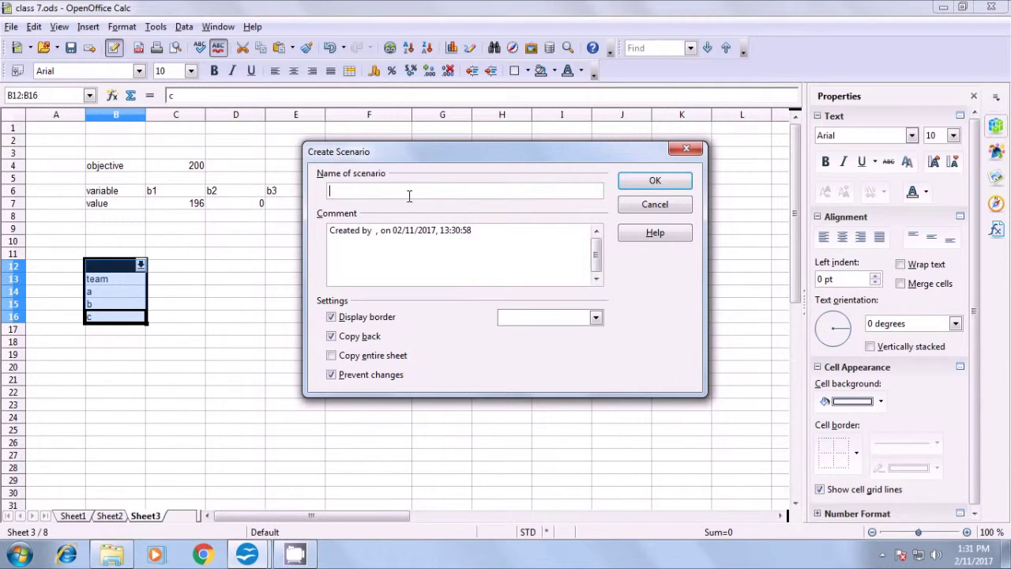
text(Cs1)
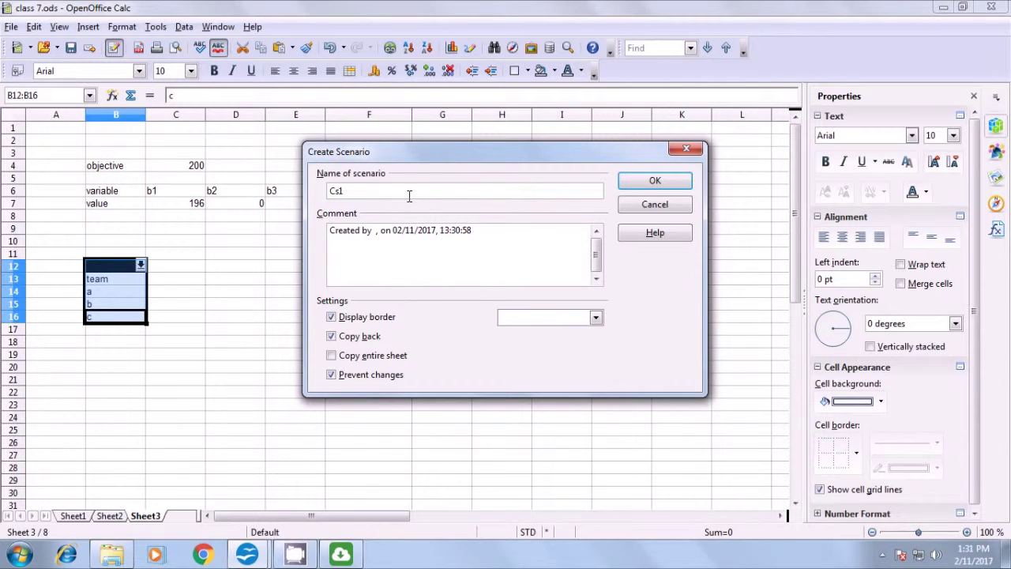
click(640, 186)
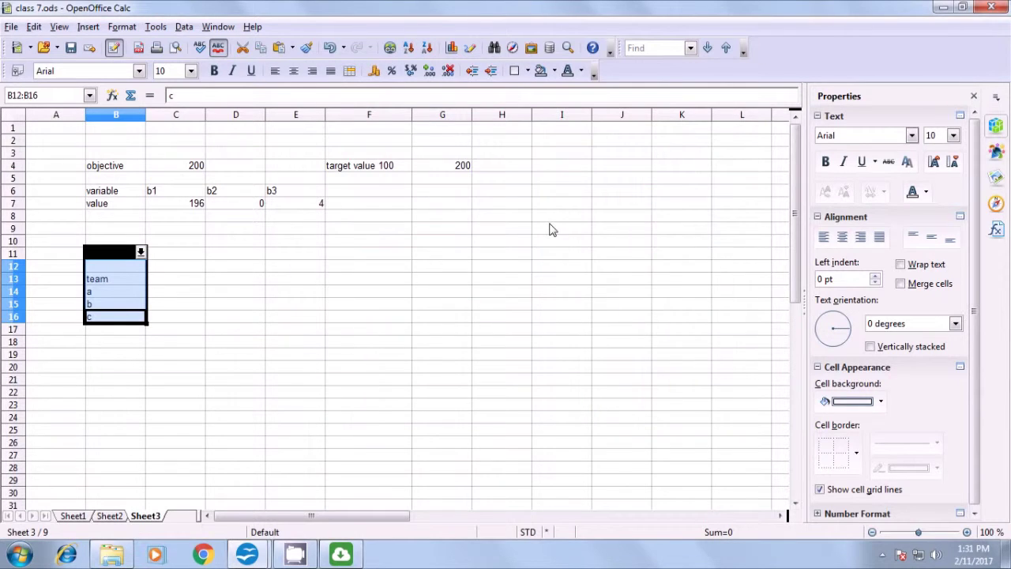
Replace the list in B13:B16 with the values 6, 8, 8, 4
click(232, 333)
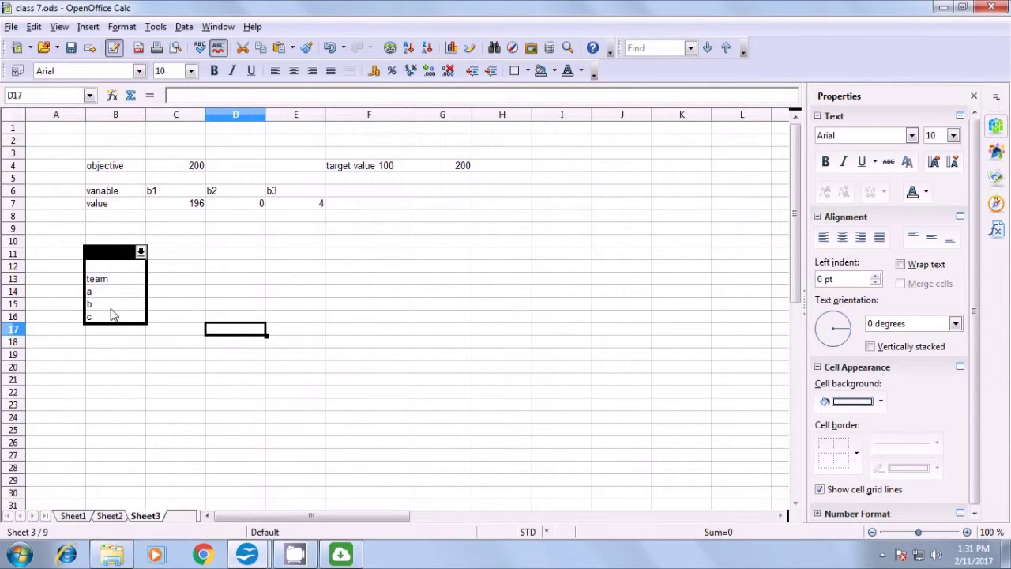
click(105, 281)
key(BackSpace)
text(6)
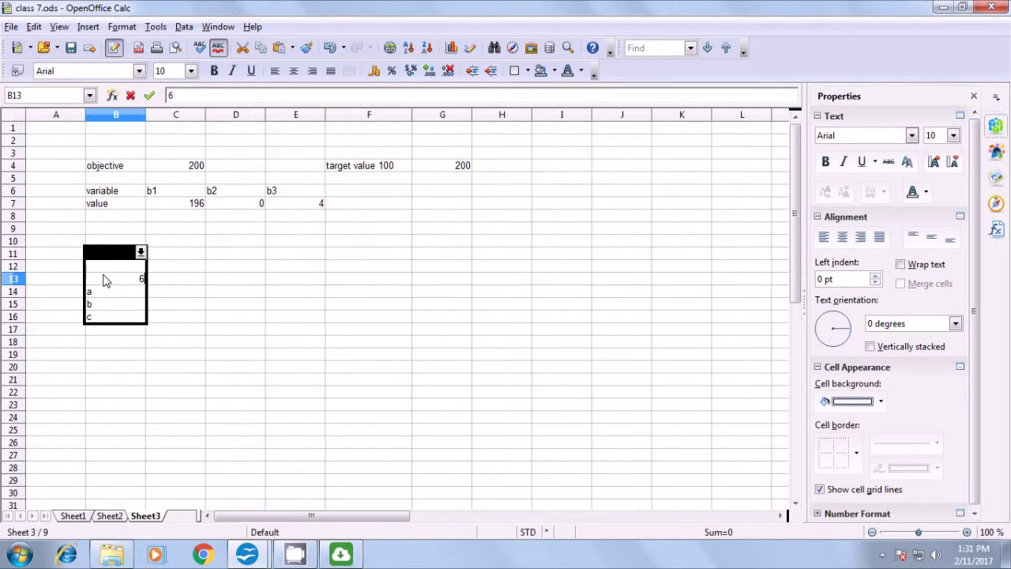
key(Return)
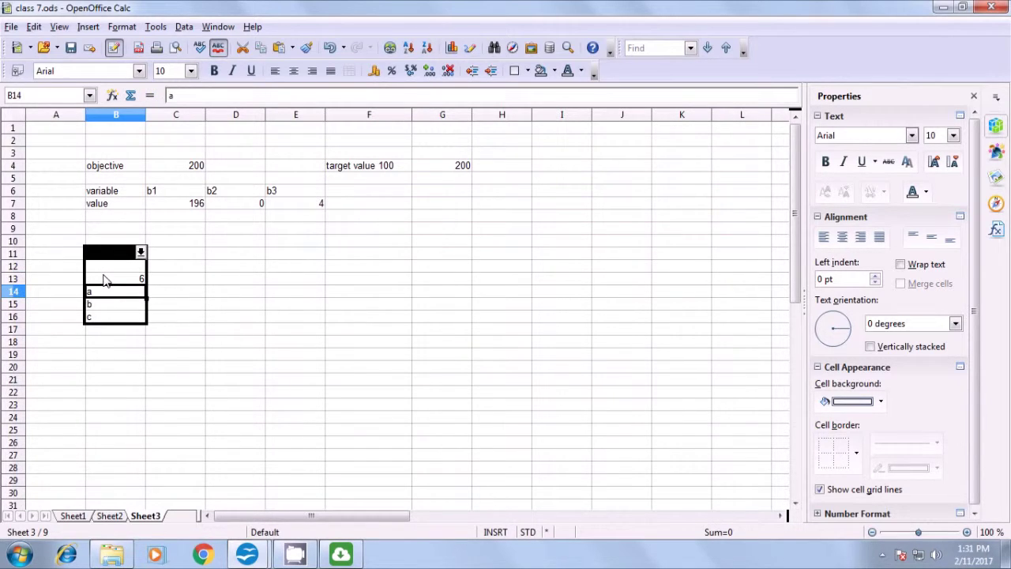
text(8)
key(Return)
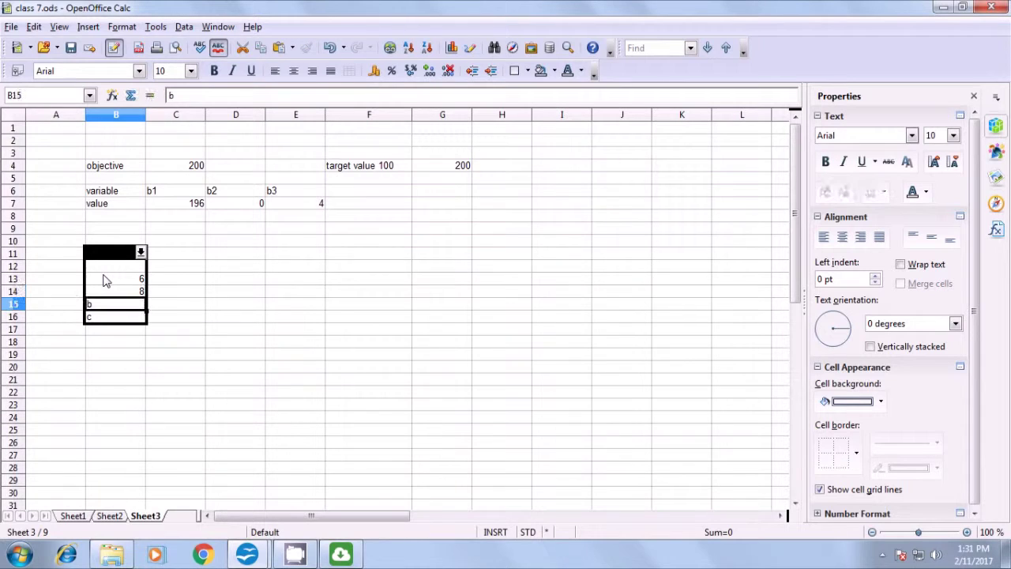
text(8)
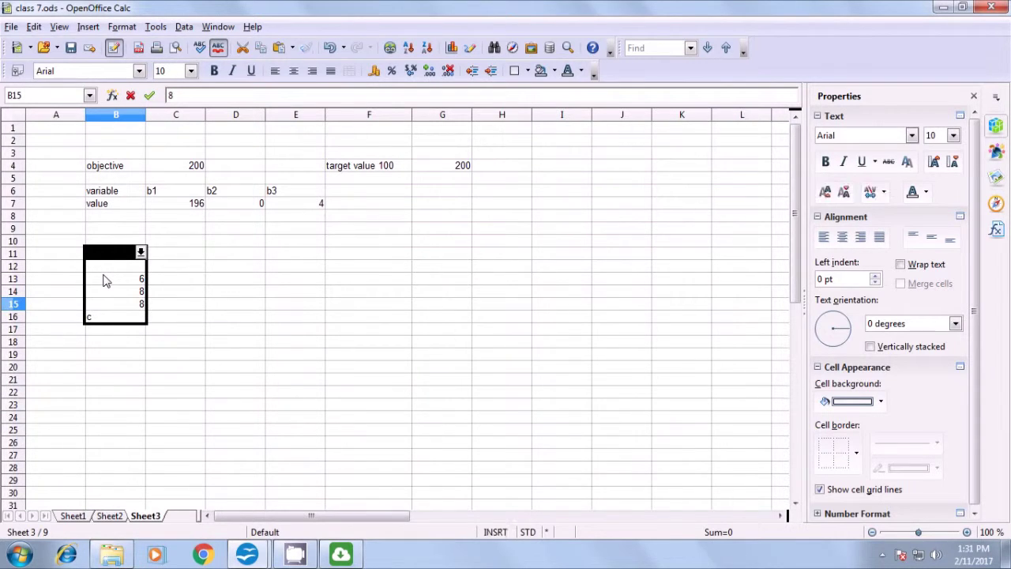
key(Return)
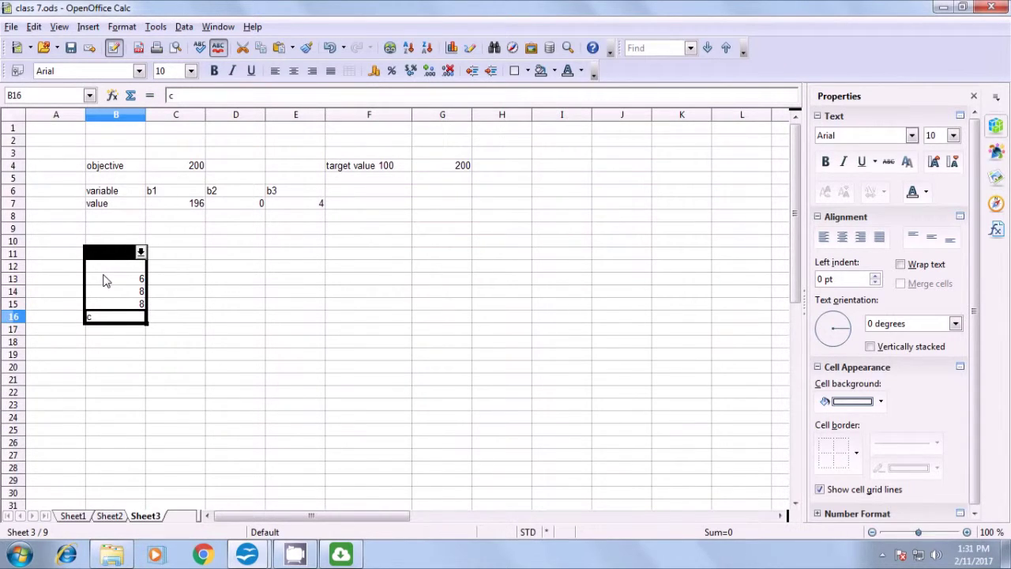
text(4)
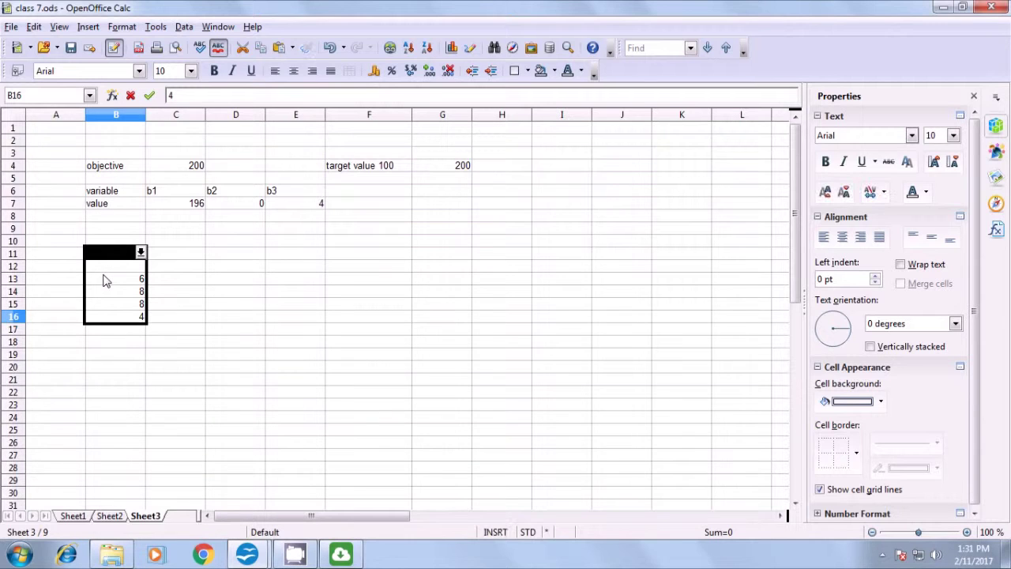
click(188, 257)
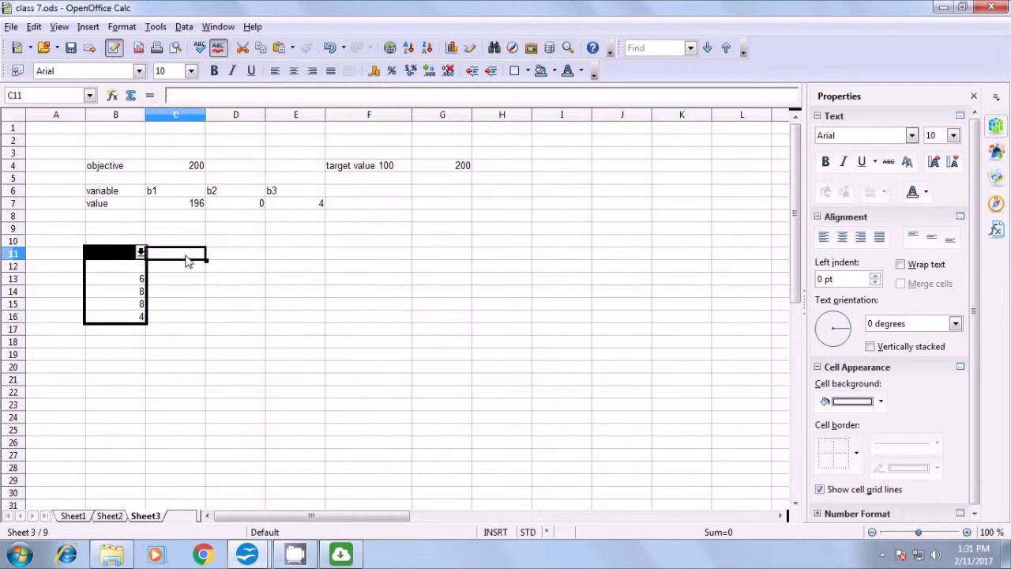
click(188, 291)
Switch to the cs scenario to check its values, then back to Cs1 showing 6, 8, 8, 4
click(140, 251)
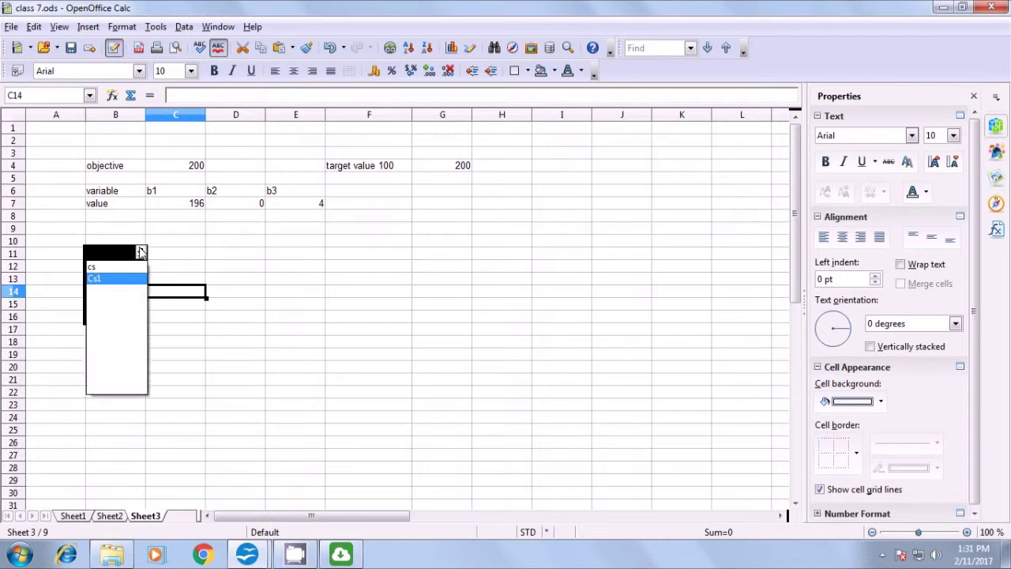
click(95, 276)
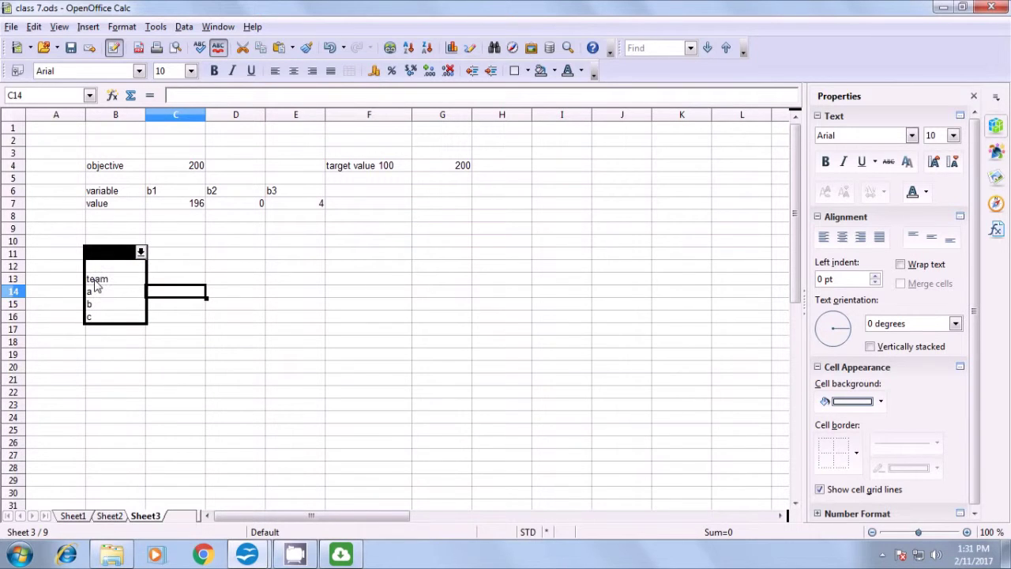
click(95, 279)
click(95, 292)
click(95, 306)
click(95, 316)
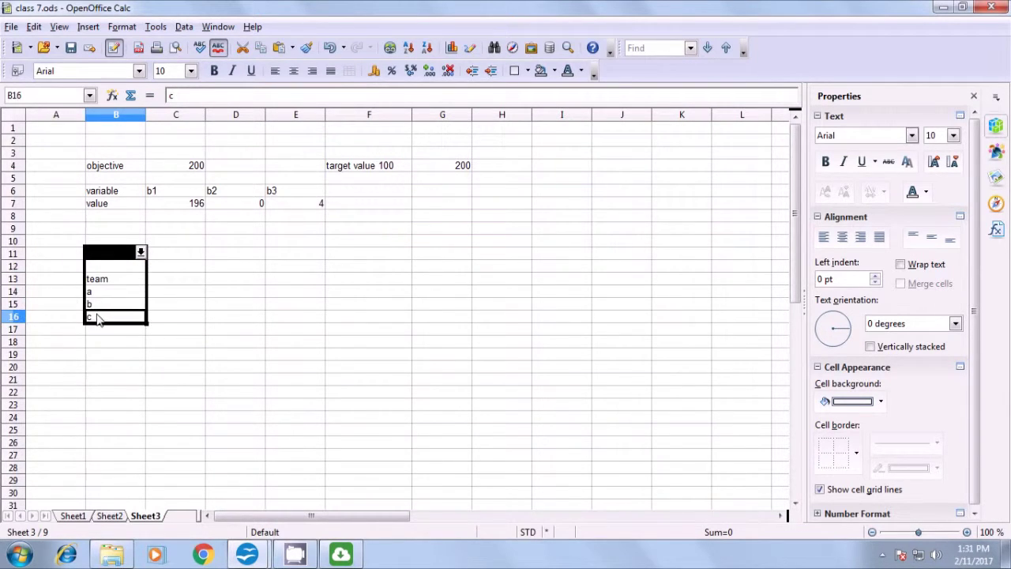
click(141, 252)
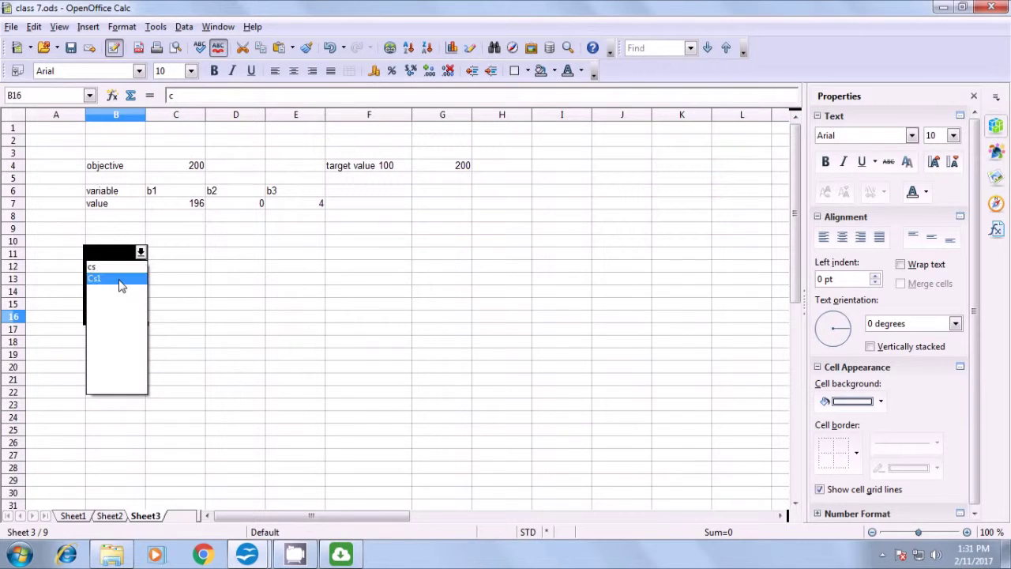
click(122, 278)
click(169, 270)
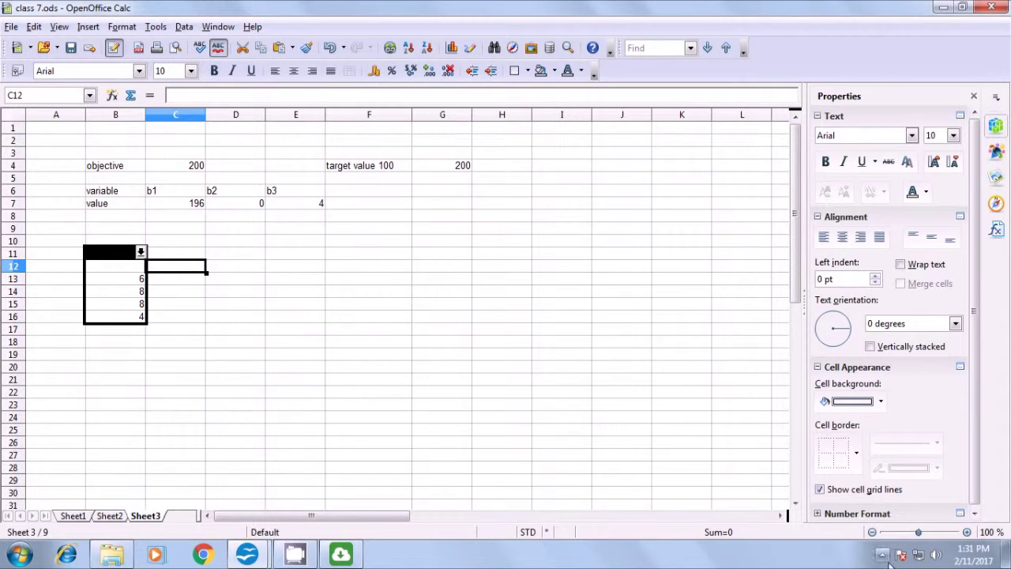
click(883, 555)
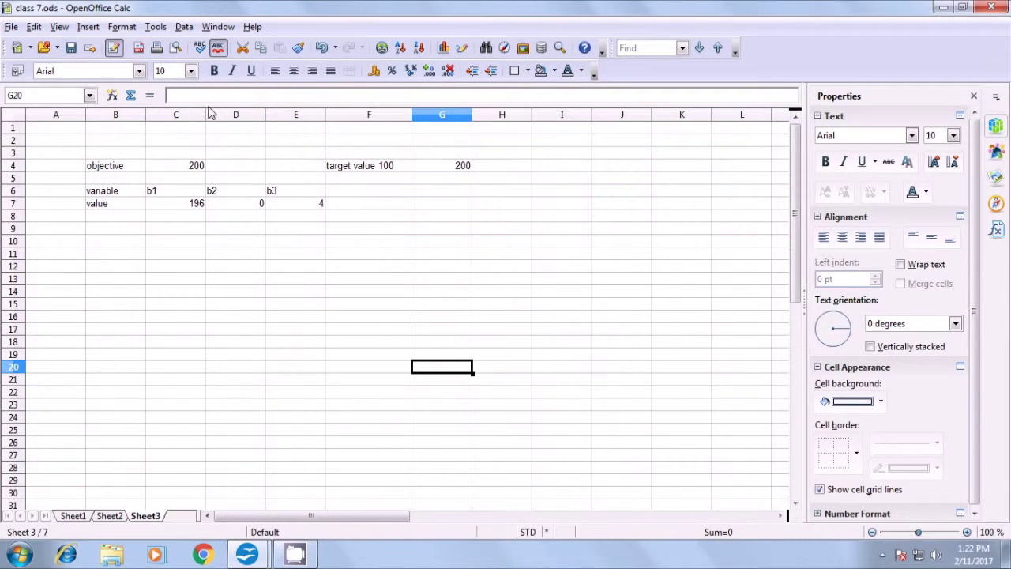
Enable sharing for class 7.ods with other users and save it in shared mode
click(157, 28)
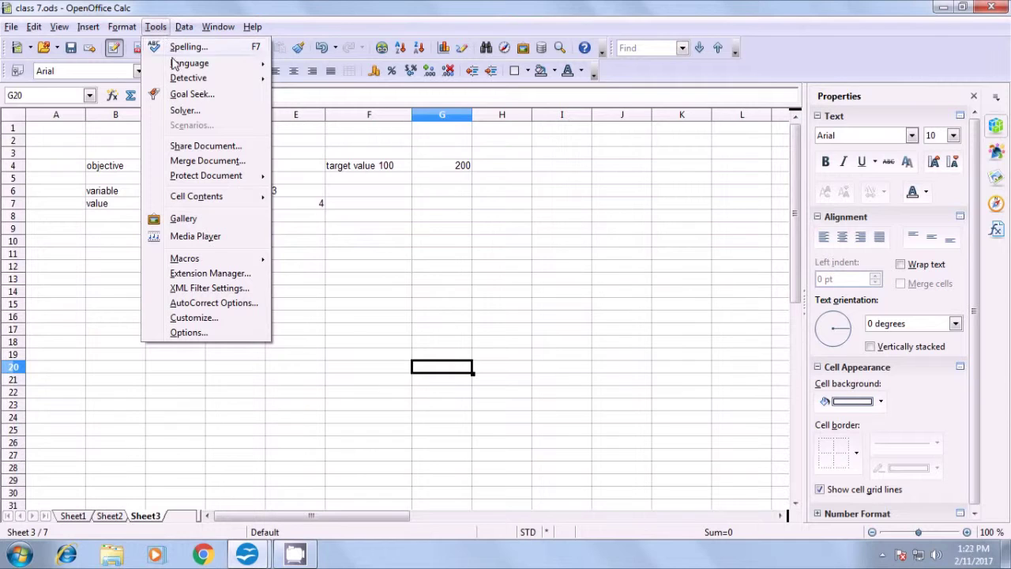
click(194, 149)
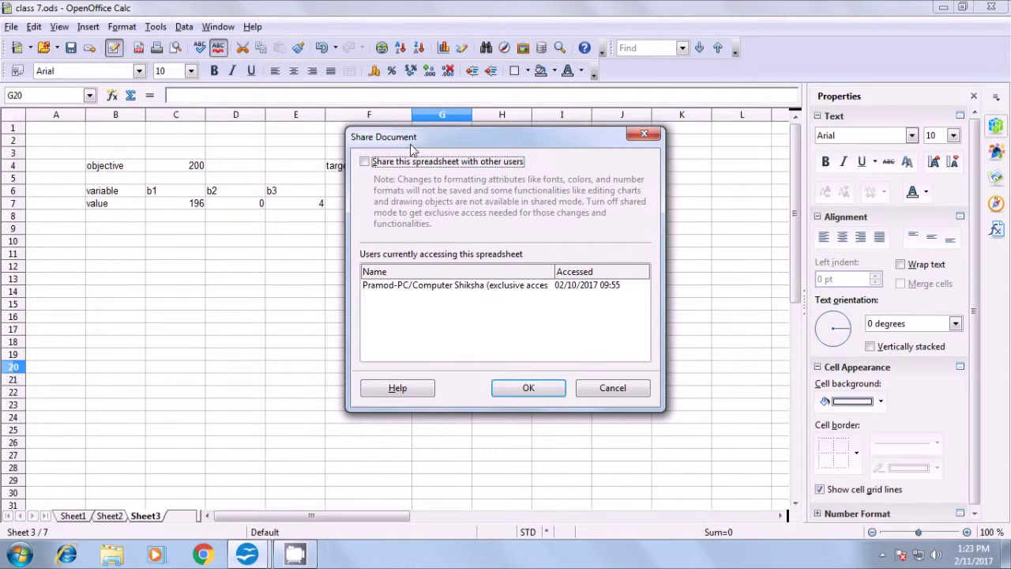
click(364, 162)
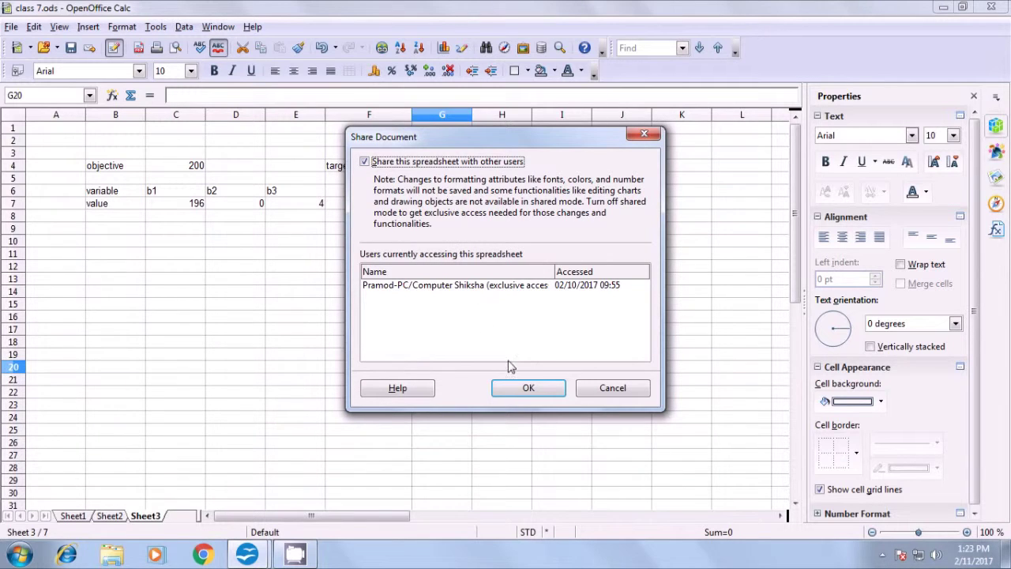
click(525, 388)
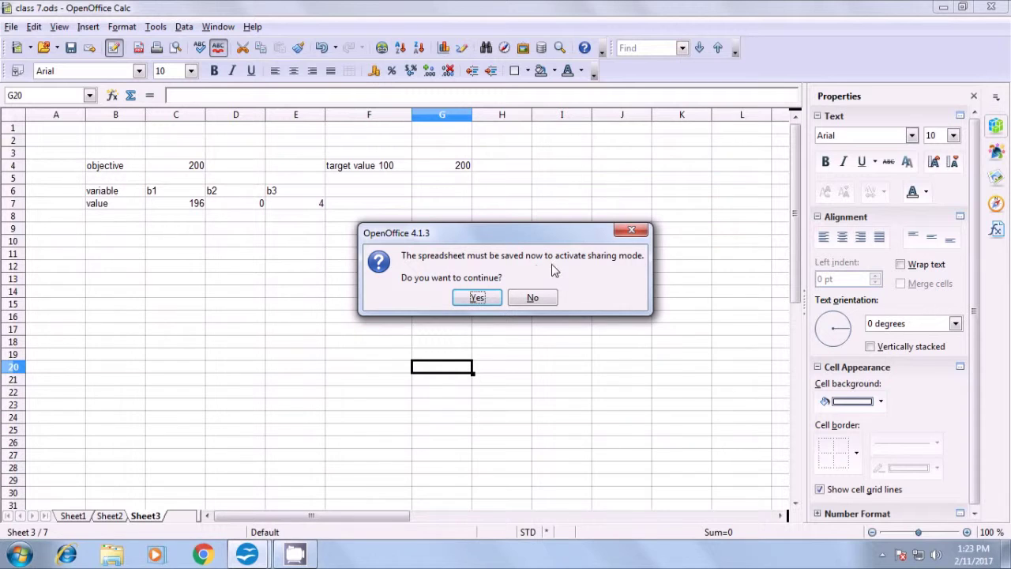
click(479, 300)
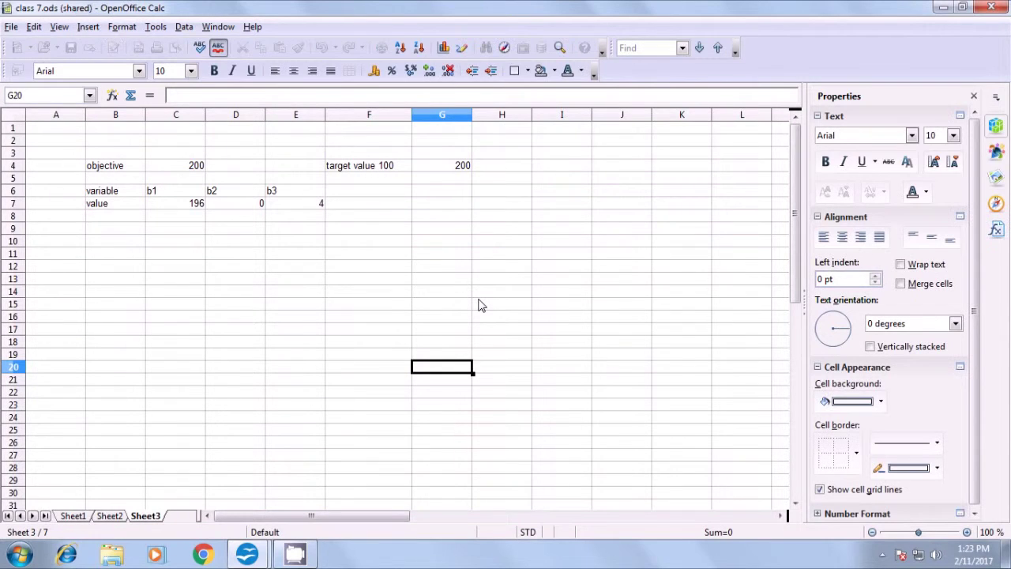
click(236, 232)
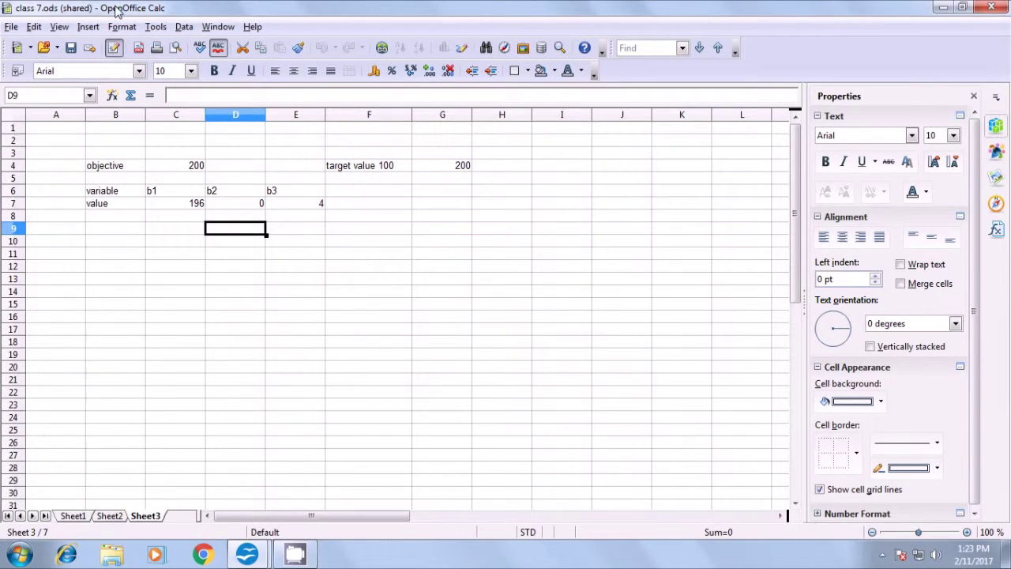
click(175, 255)
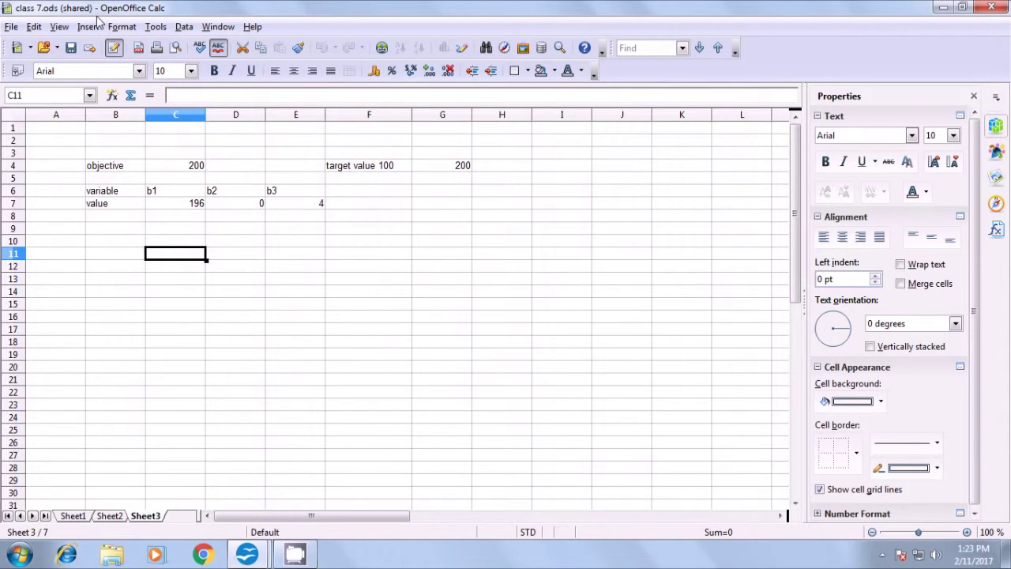
click(154, 28)
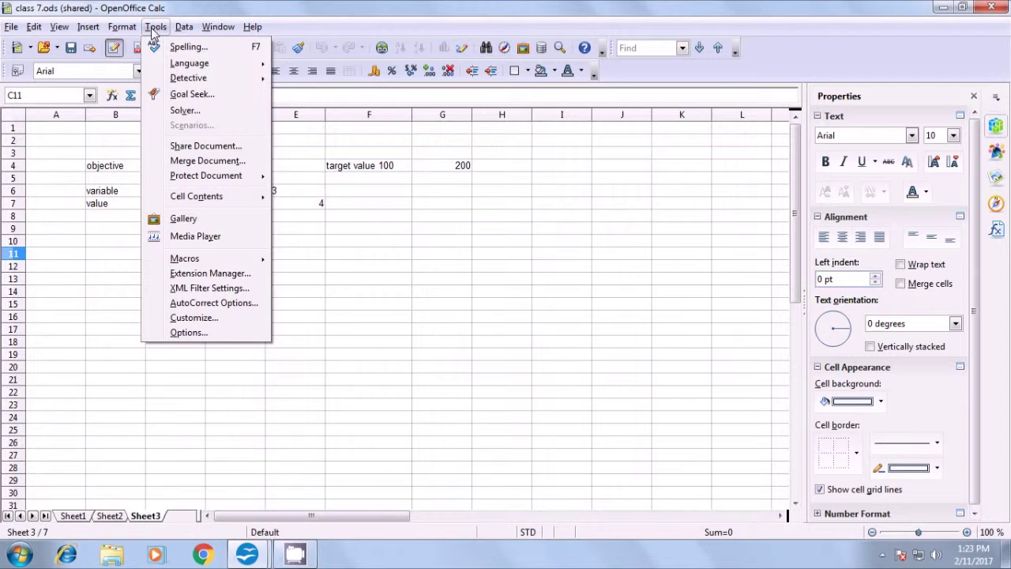
Turn off sharing for class 7.ods and confirm disabling shared mode
click(207, 146)
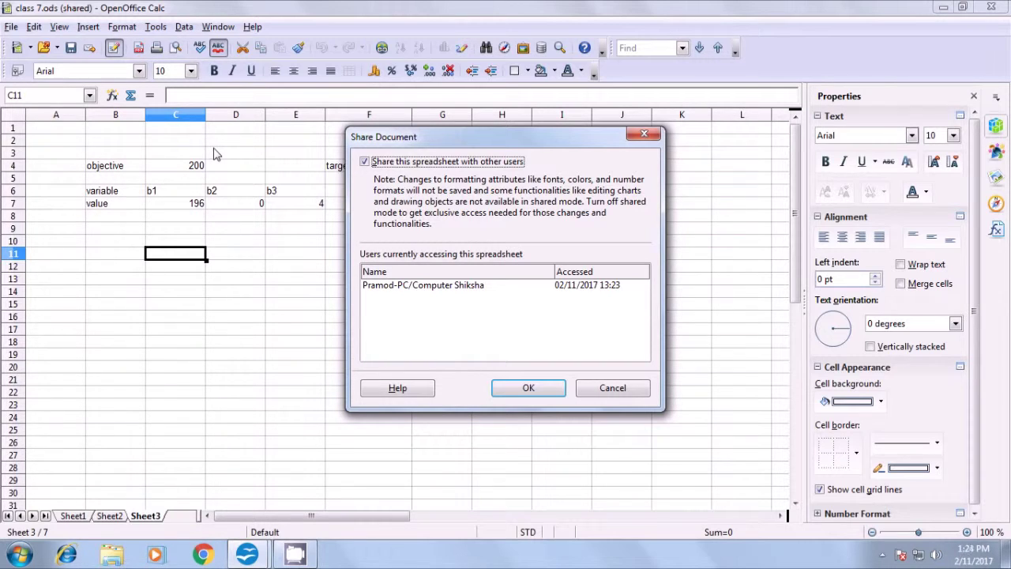
click(364, 161)
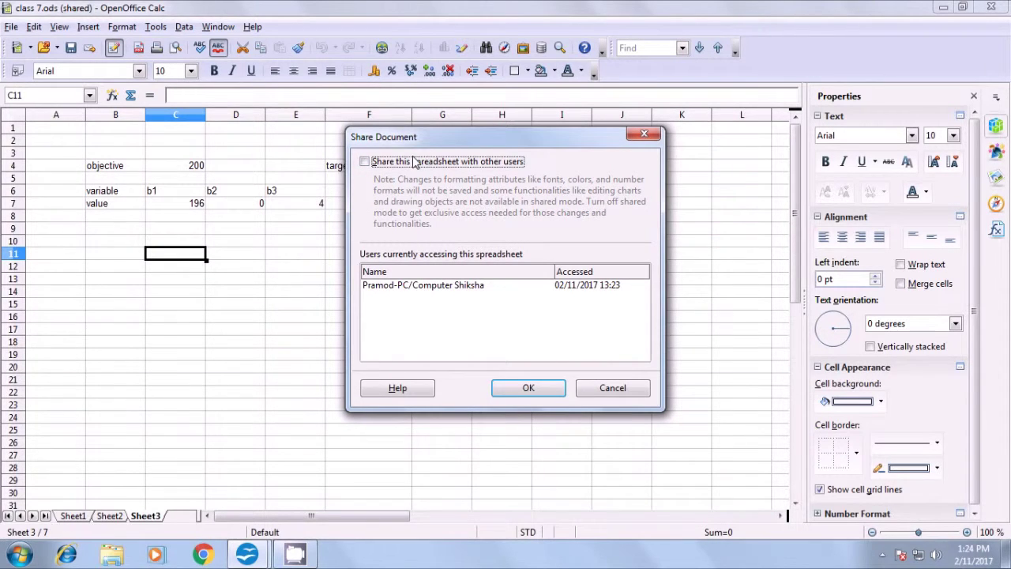
click(526, 387)
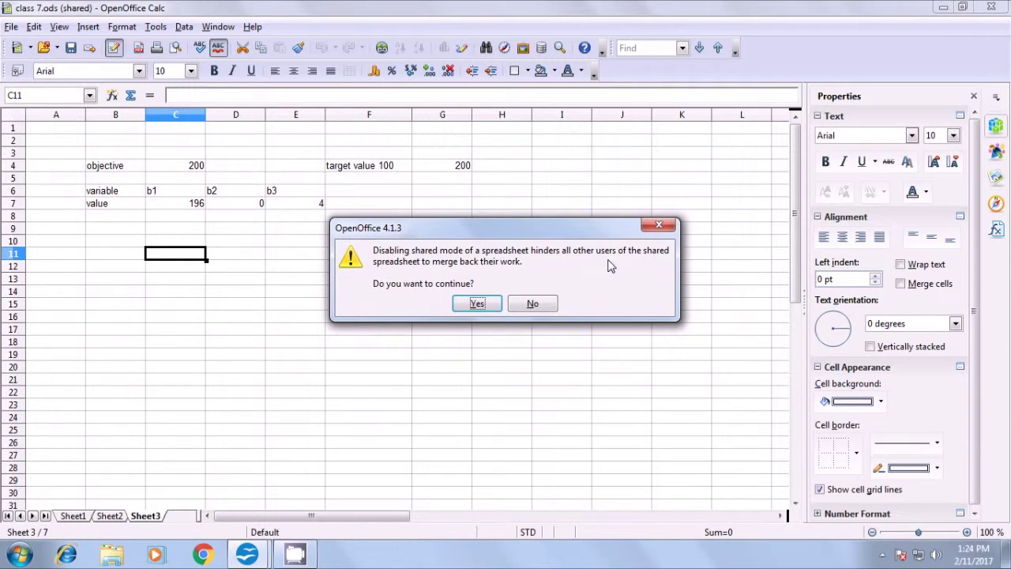
click(476, 304)
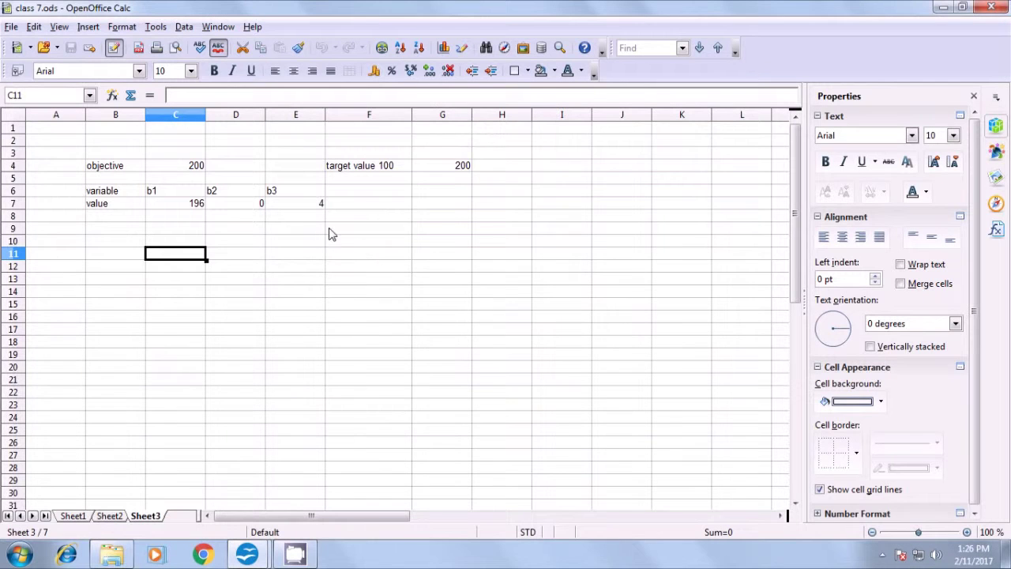
Protect Sheet3 with a password, entering it and confirming it
click(156, 27)
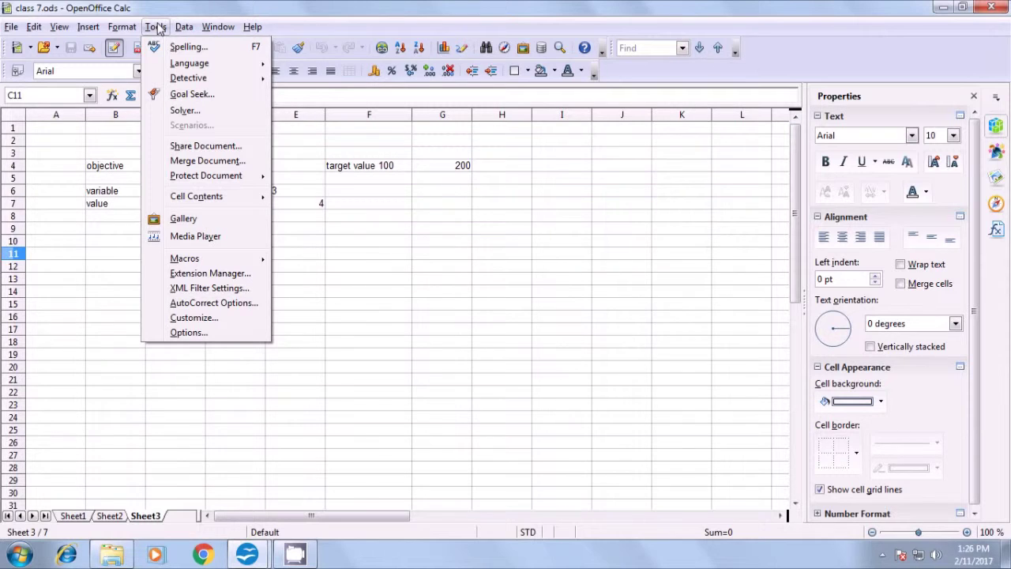
mouse_move(201, 177)
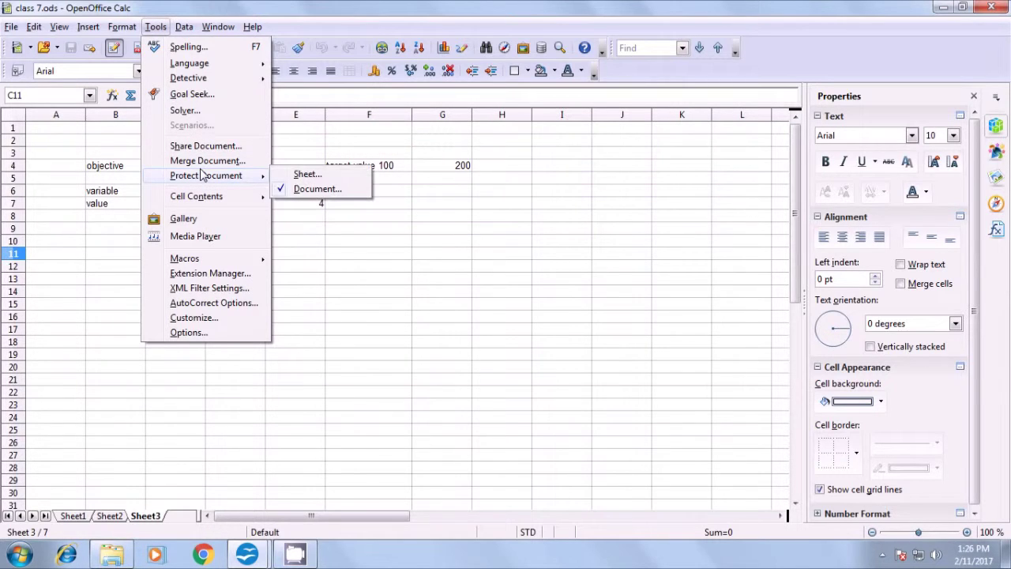
click(304, 174)
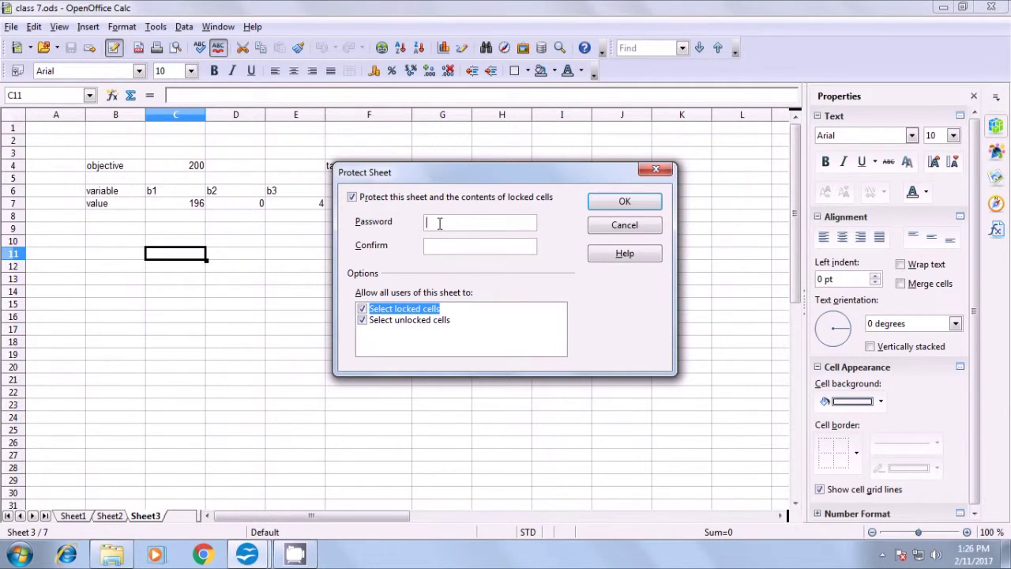
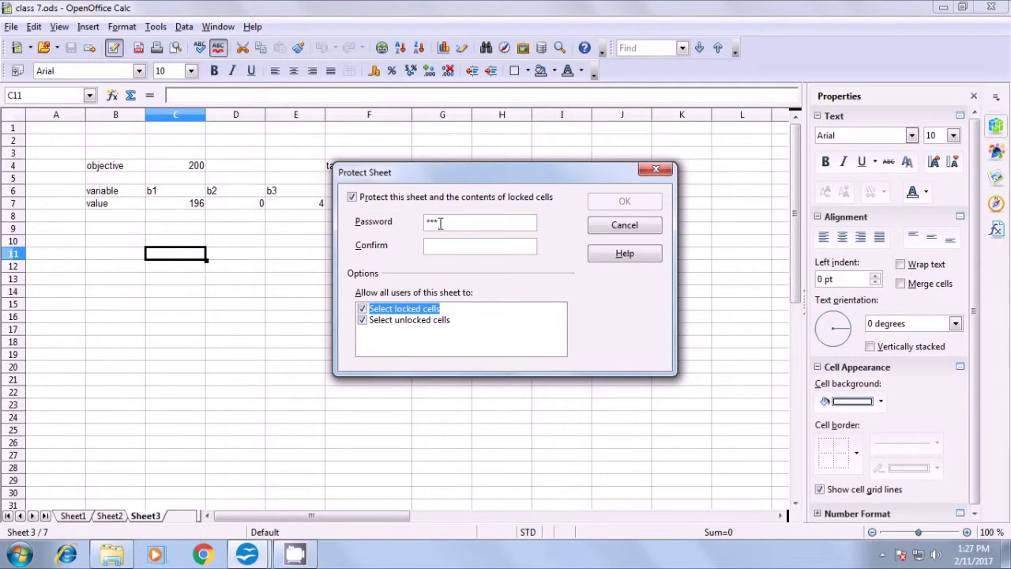
click(447, 246)
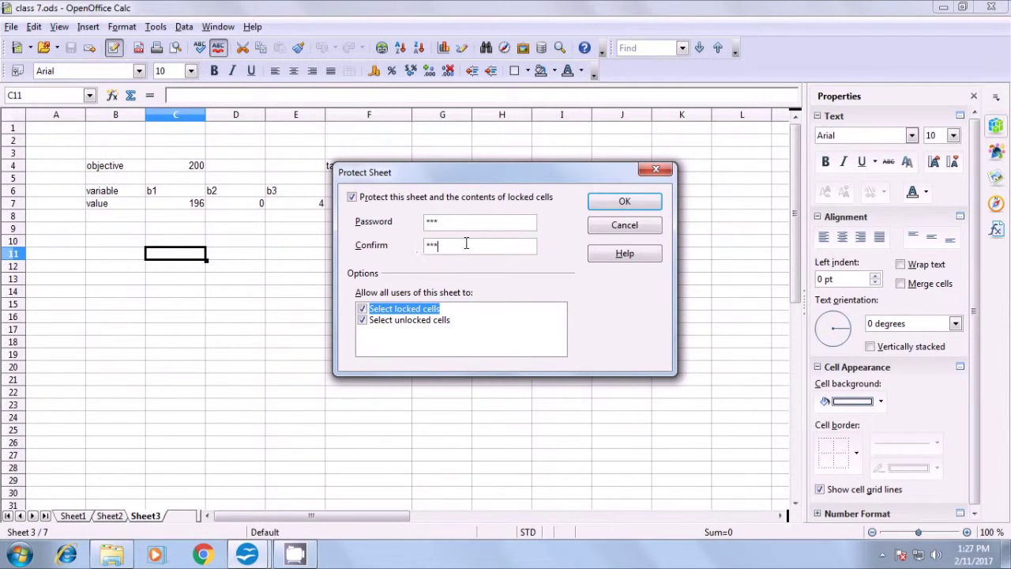
click(613, 207)
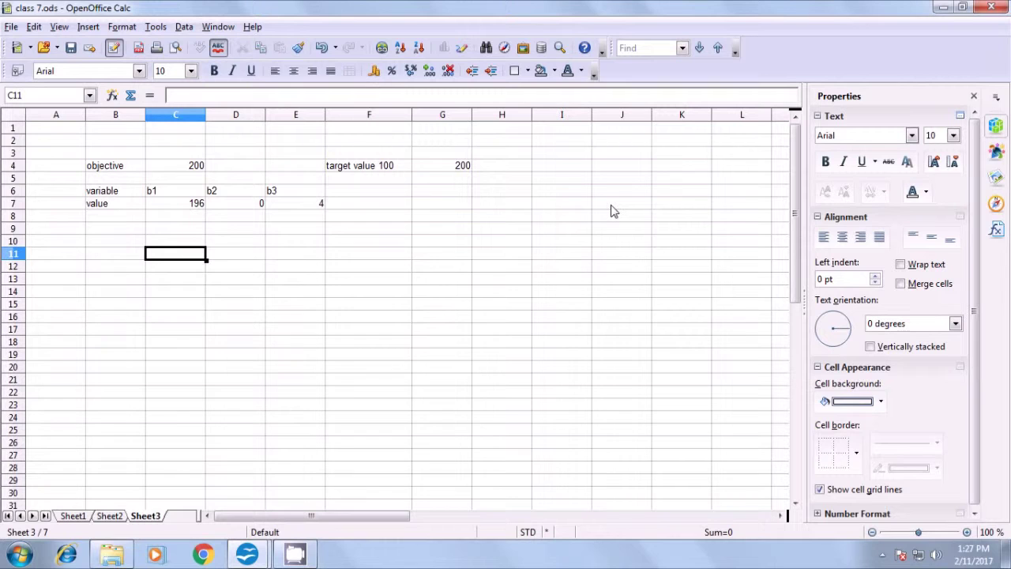
Try editing D15 and F9 on the protected sheet, dismissing each protected-cells warning
click(403, 230)
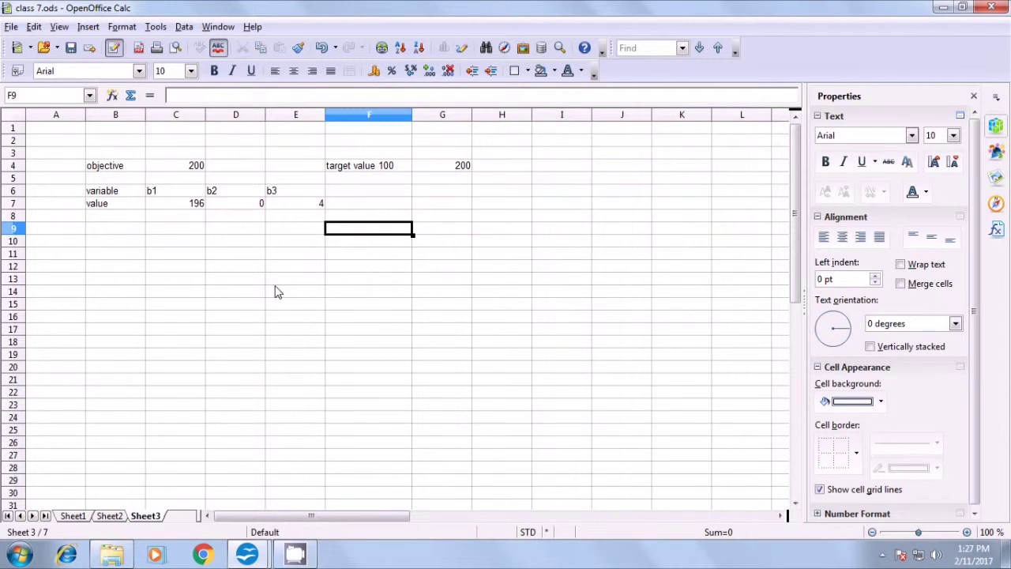
click(233, 305)
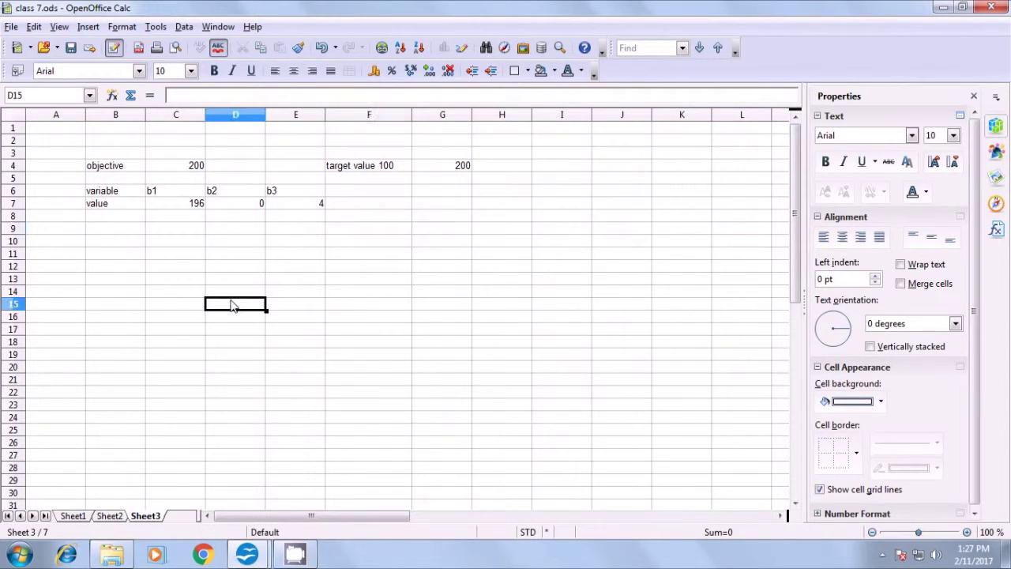
double_click(233, 305)
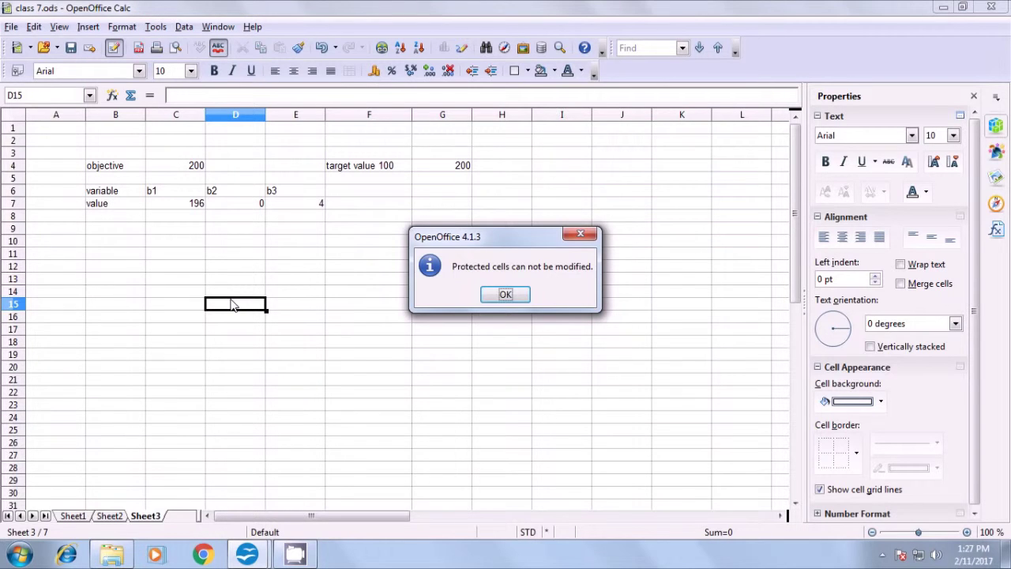
key(Return)
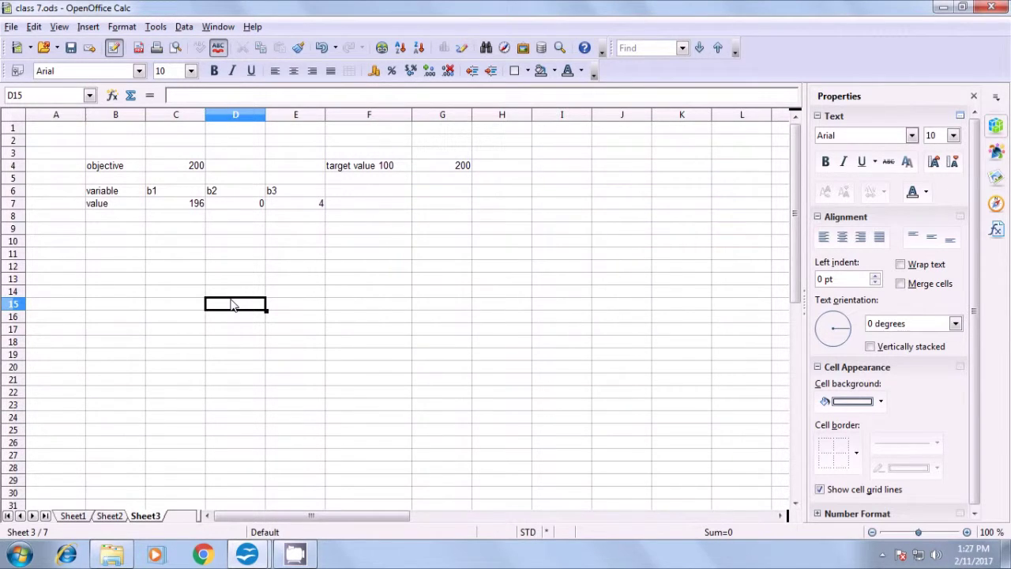
click(409, 239)
double_click(409, 239)
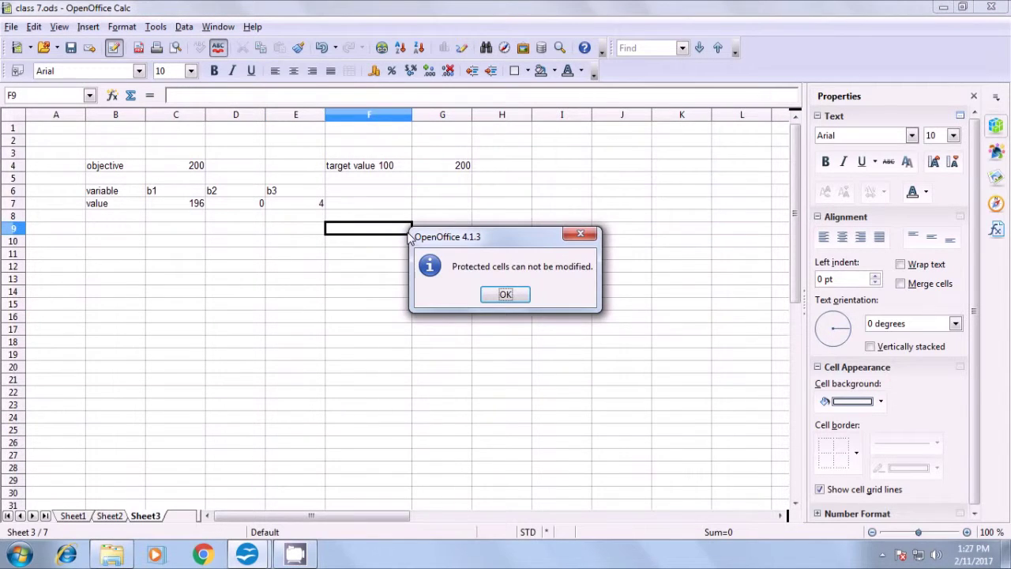
key(Return)
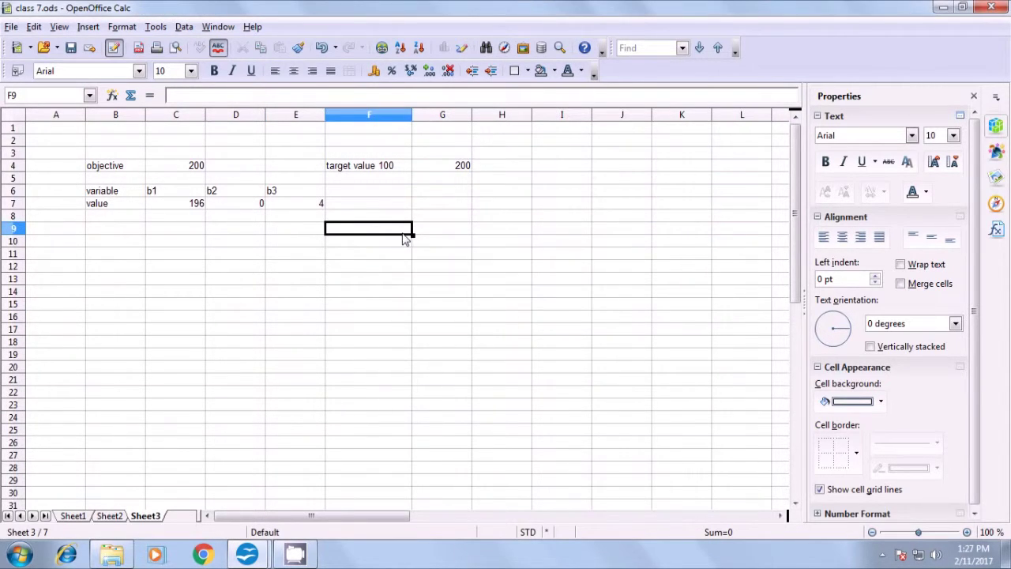
click(190, 261)
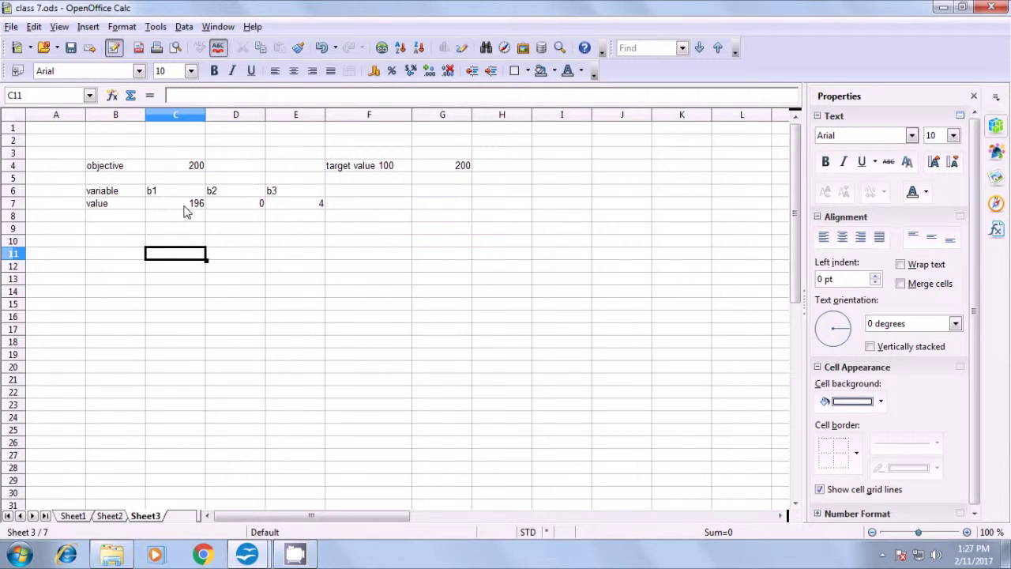
Unprotect Sheet3 by entering its password
click(162, 33)
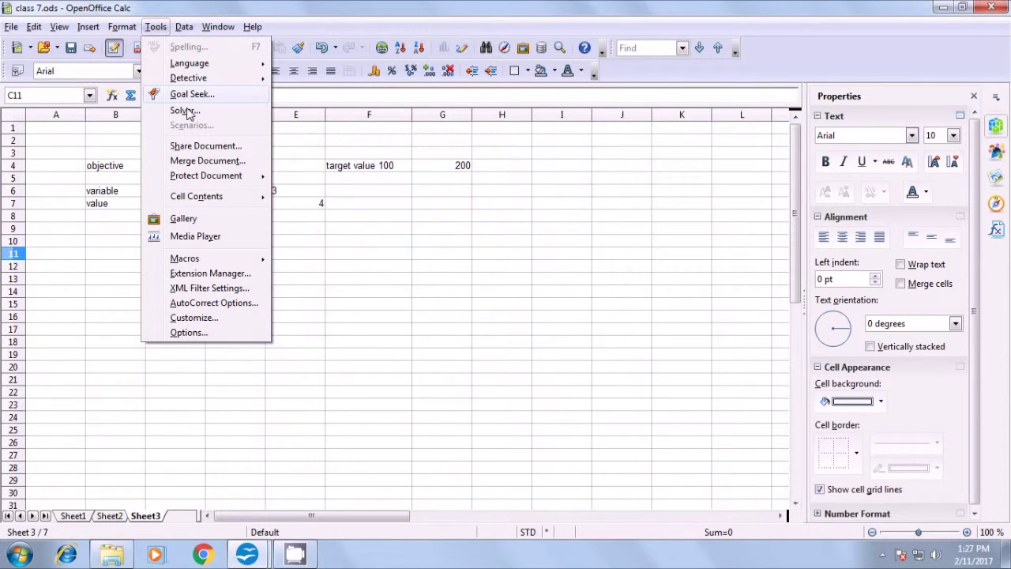
mouse_move(202, 180)
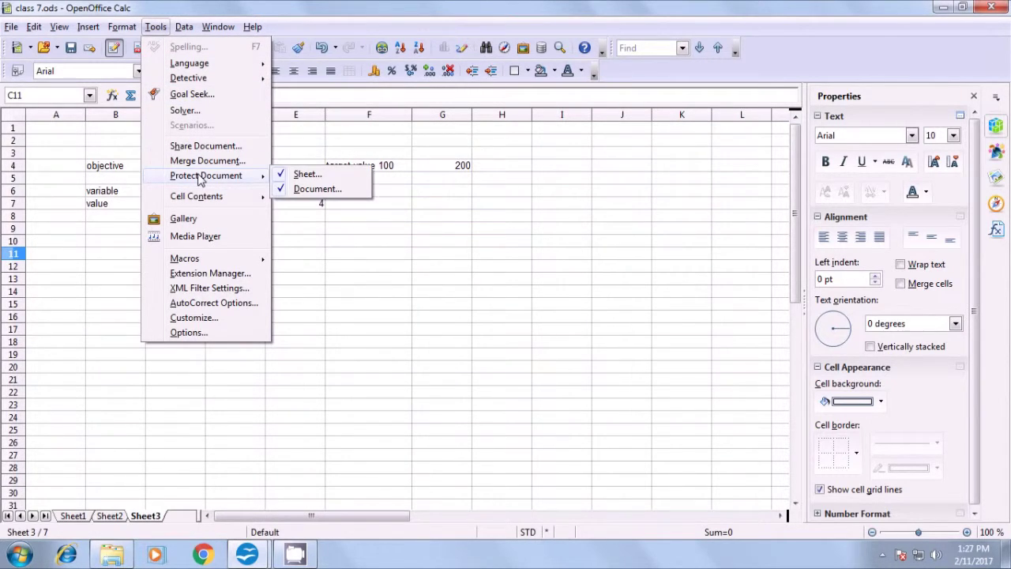
click(310, 175)
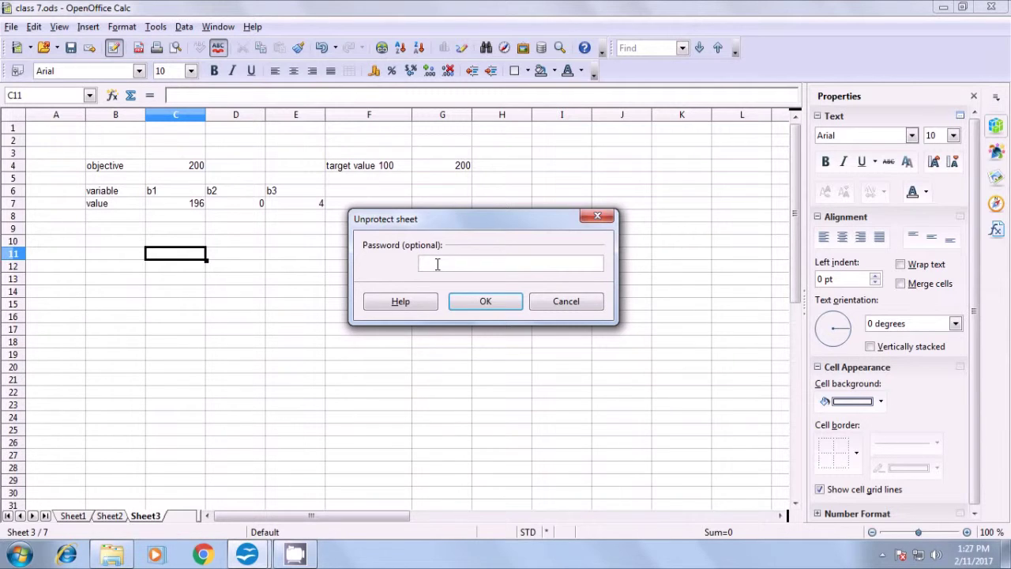
text(***)
click(474, 308)
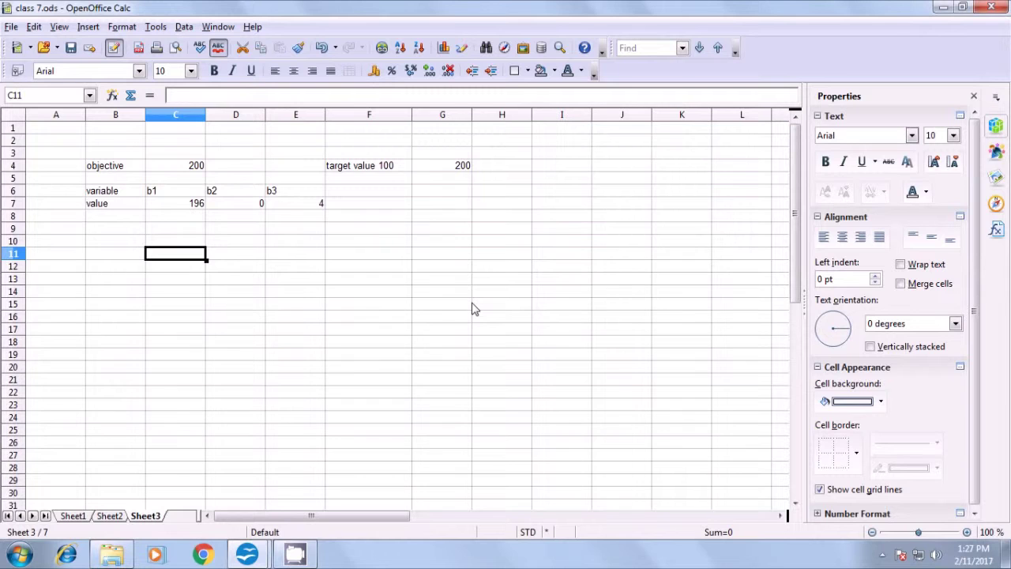
Enter 12 in D15 and 21 in D16 to test editing, then delete both
click(263, 308)
text(12)
key(Return)
text(21)
click(266, 341)
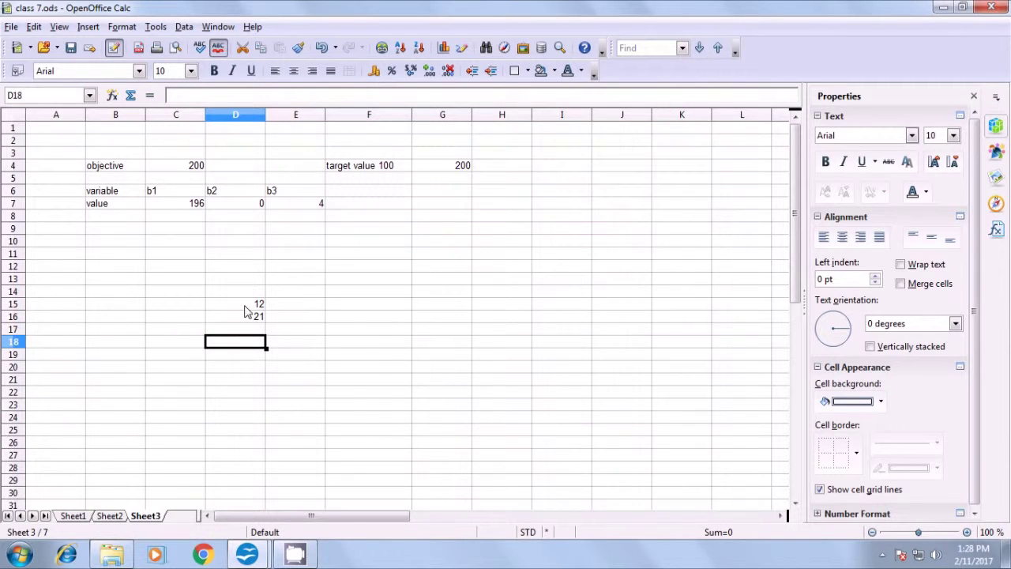
click(245, 307)
key(Delete)
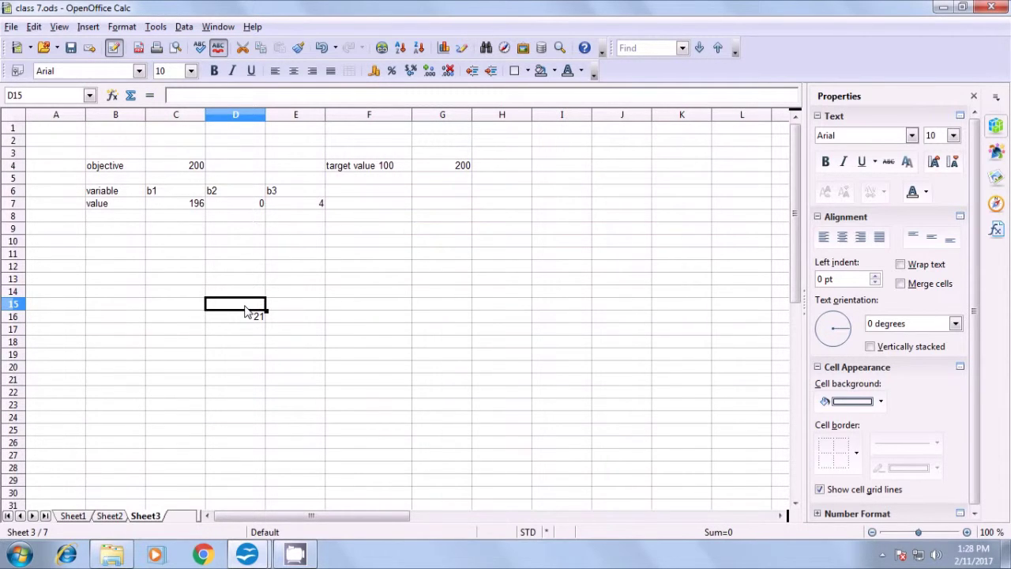
click(248, 316)
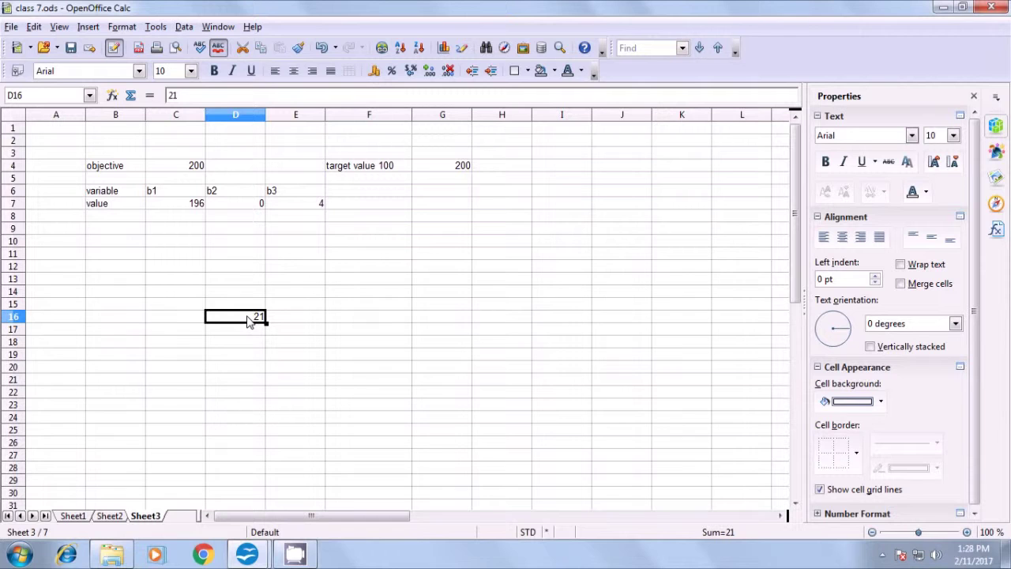
key(Delete)
click(251, 295)
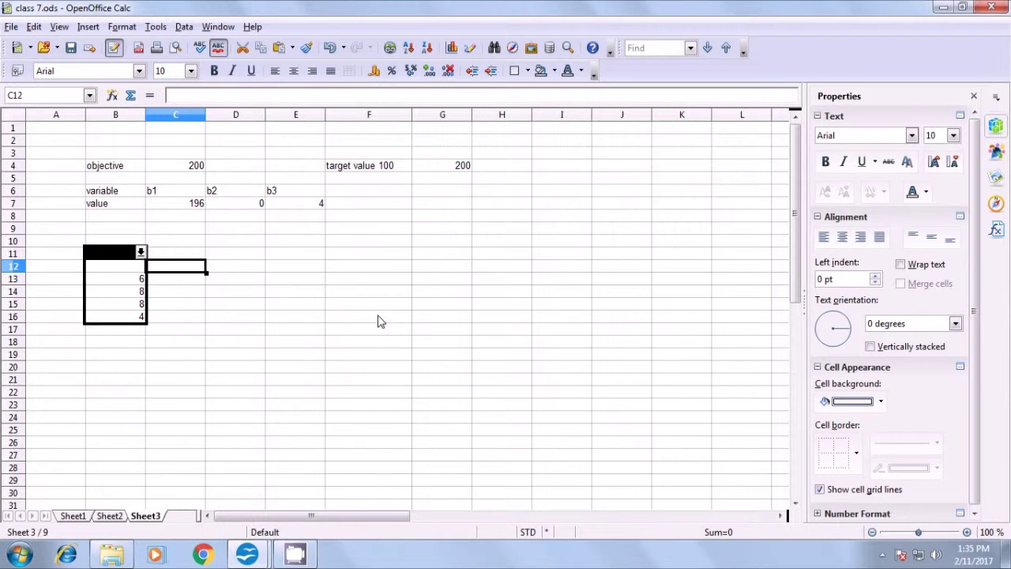
Merge the calc 8 document and sort the change list by Position, Date and Comment
click(155, 27)
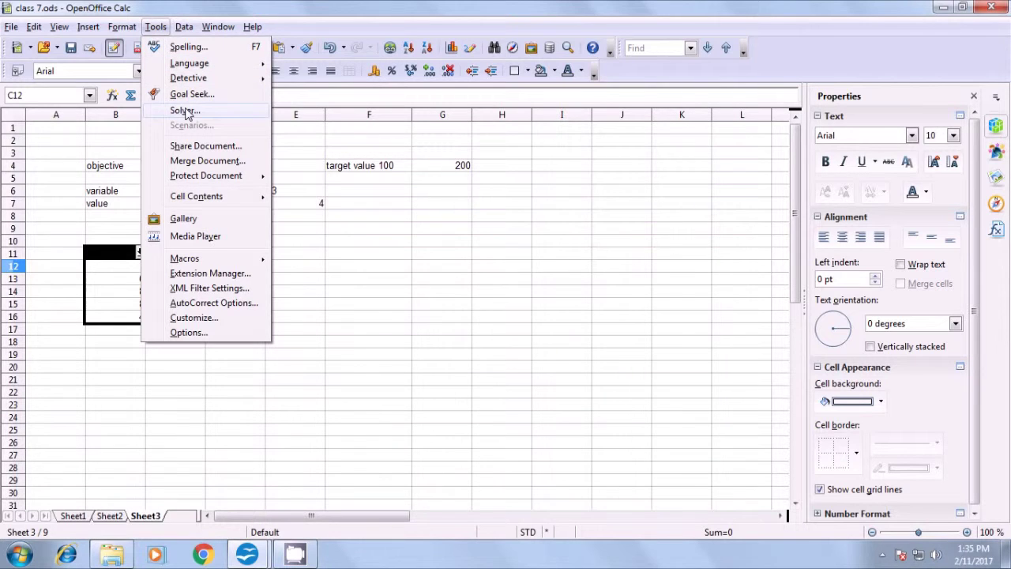
click(195, 160)
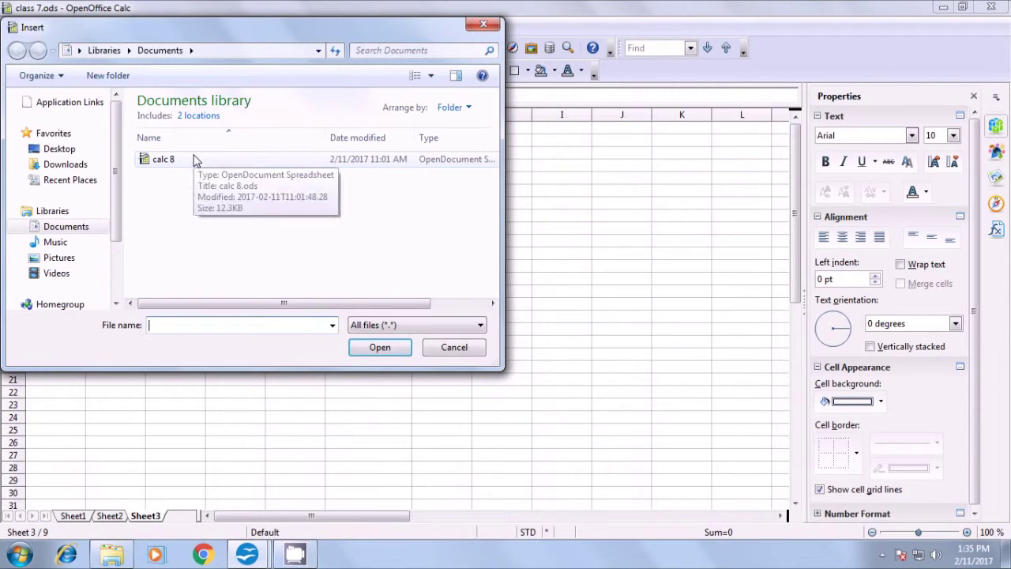
click(195, 160)
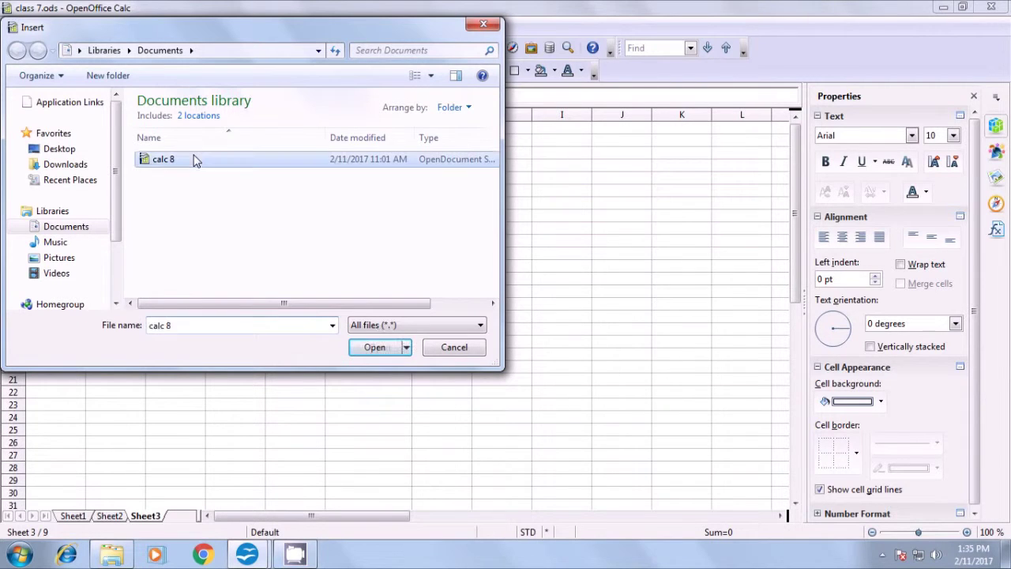
click(375, 348)
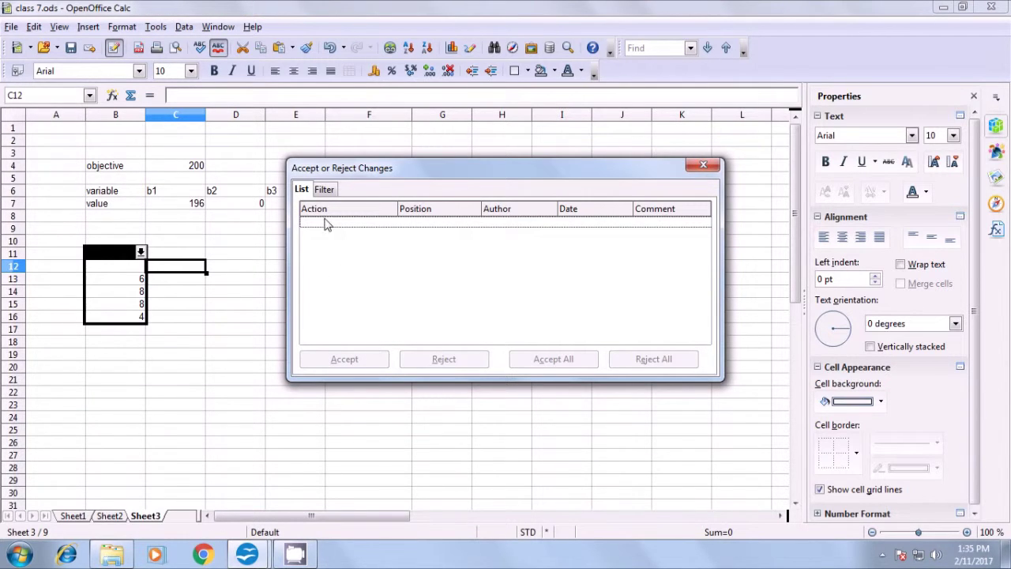
click(434, 209)
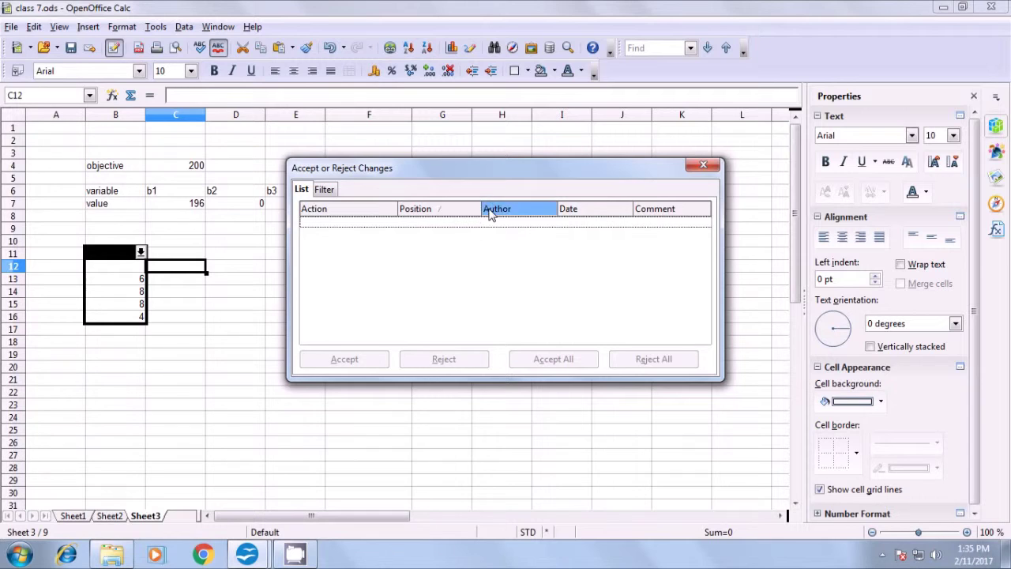
click(565, 213)
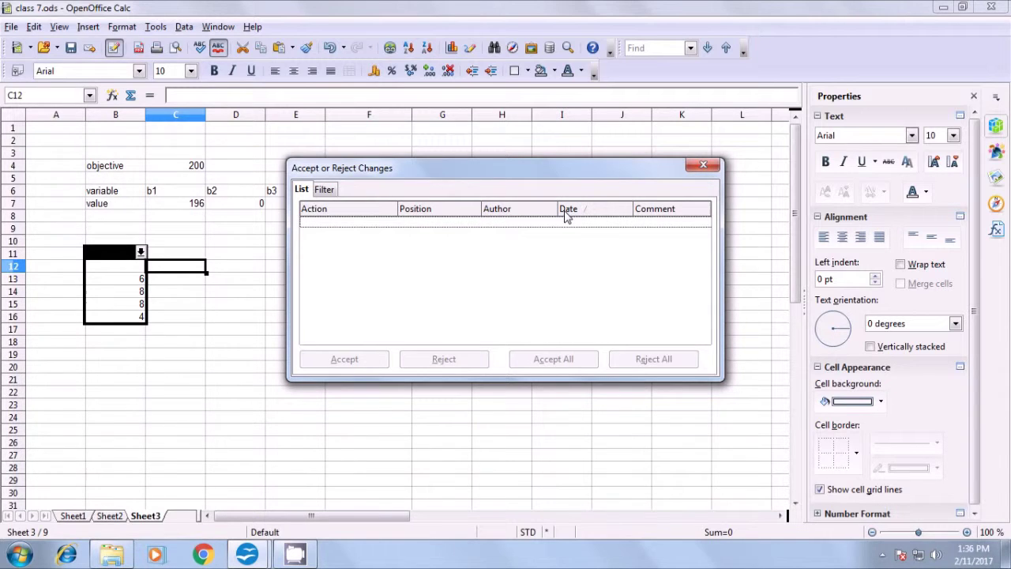
click(665, 211)
Filter the changes by date (current time), author and cell range B4:E7
click(326, 189)
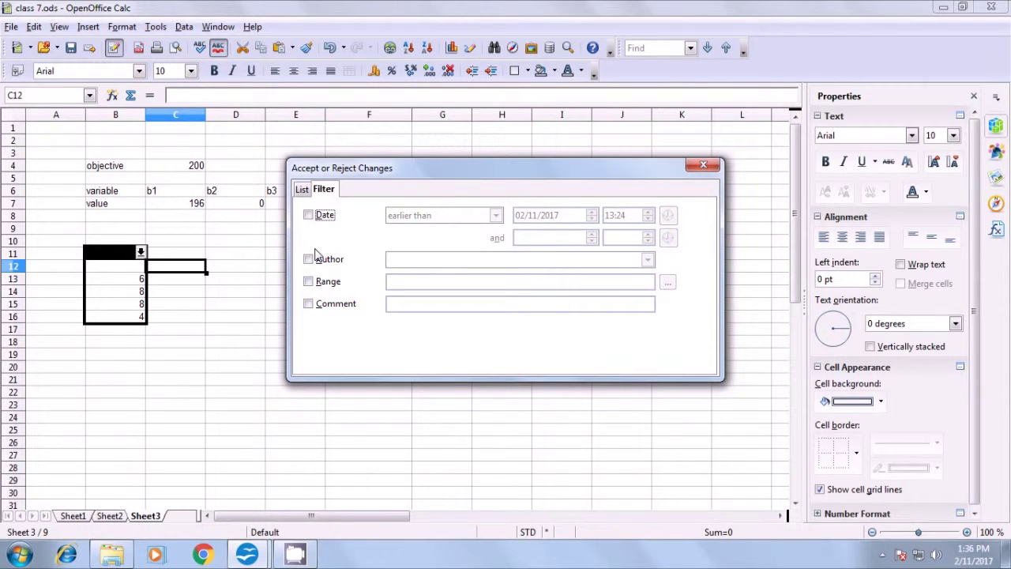
click(308, 215)
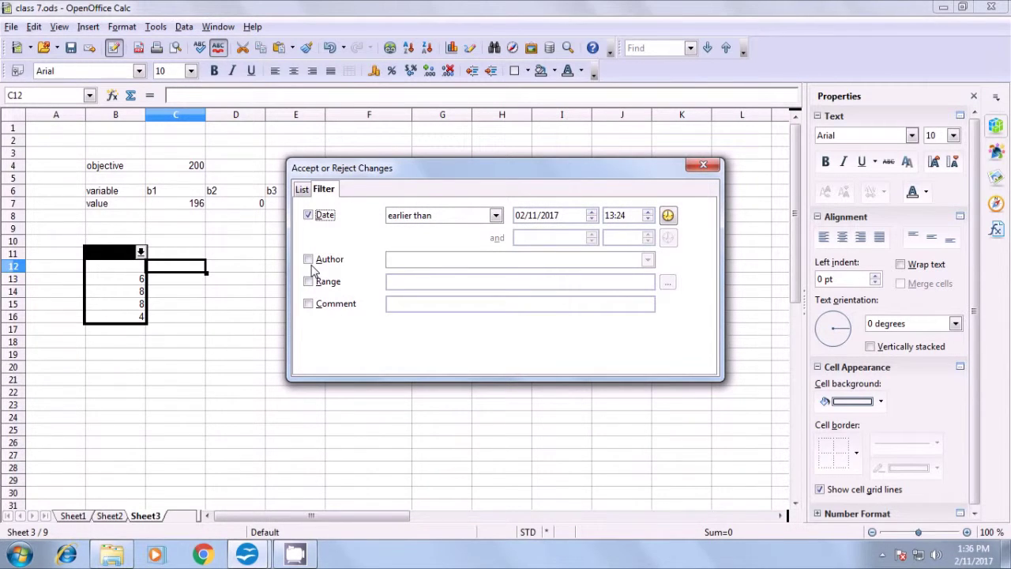
click(308, 260)
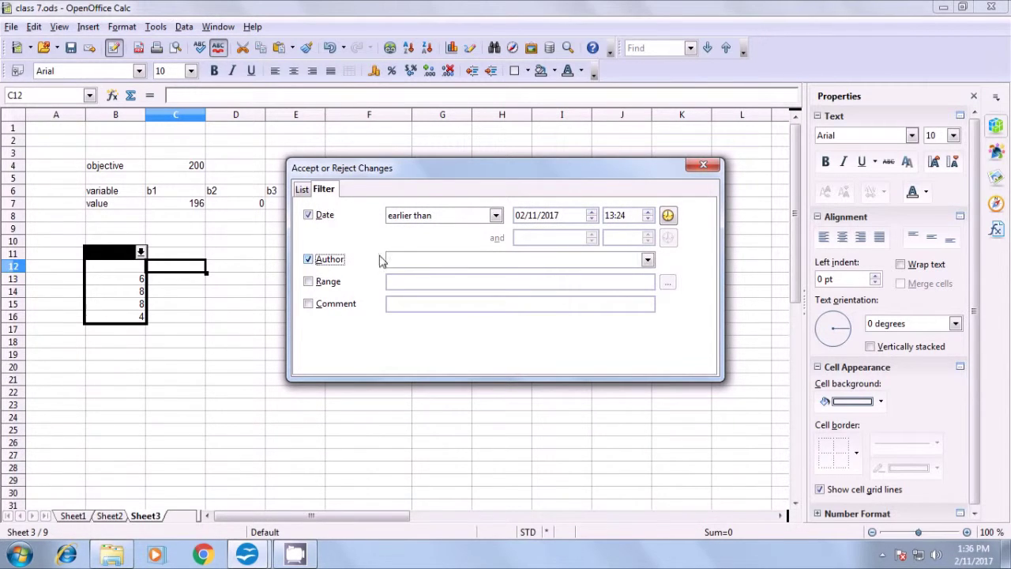
click(668, 215)
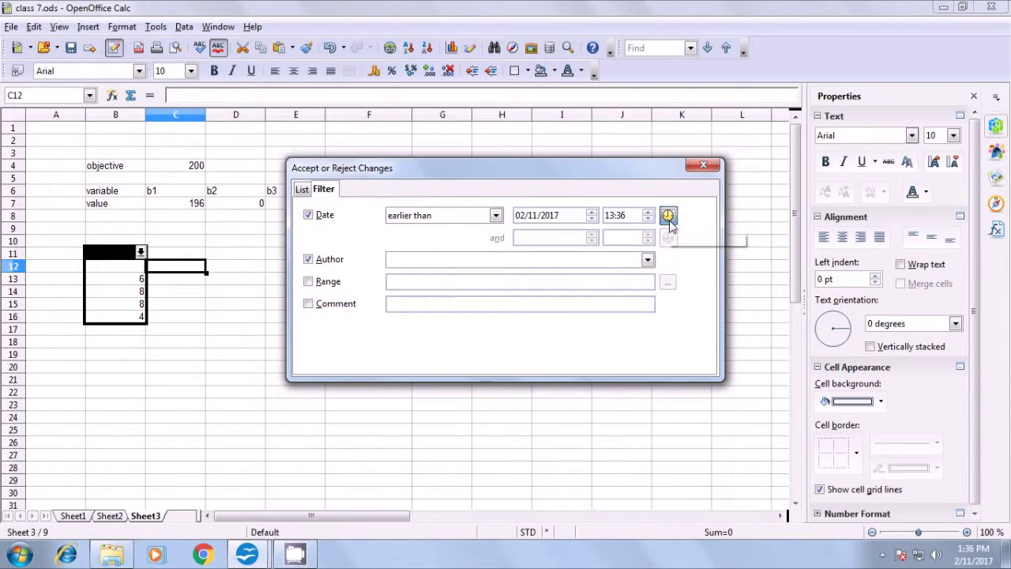
click(308, 282)
click(668, 282)
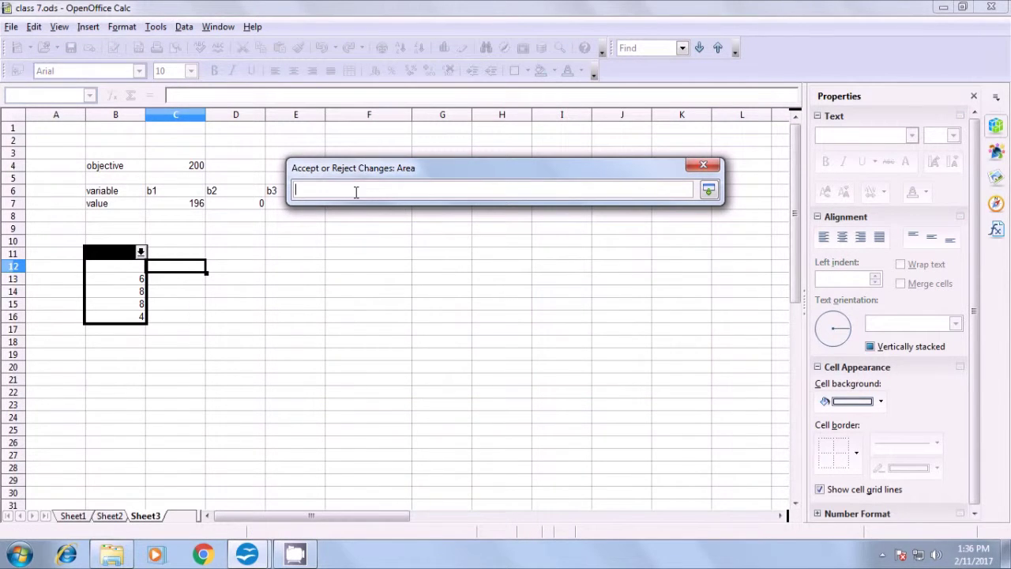
click(96, 167)
drag(96, 190, 289, 212)
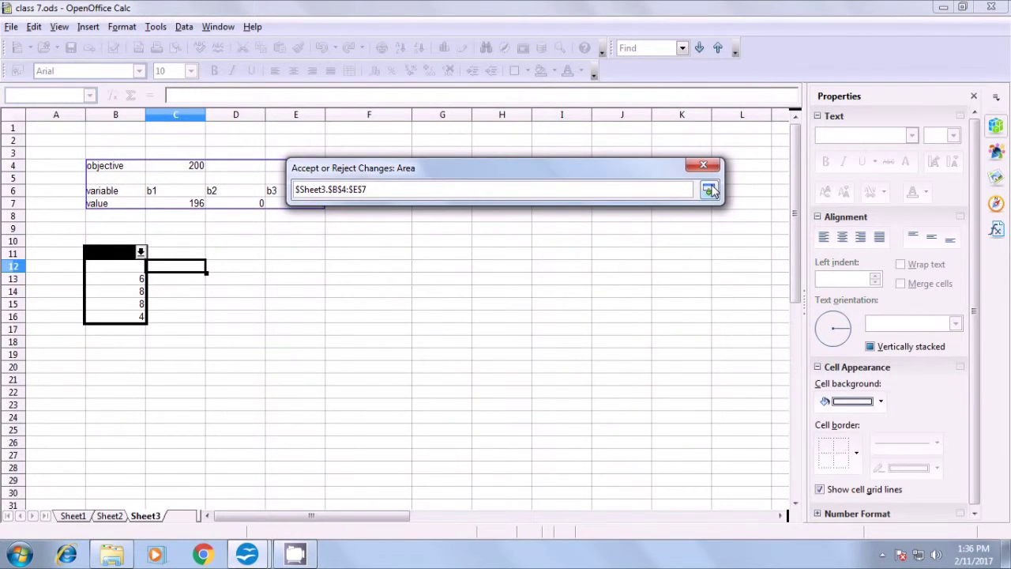
click(710, 190)
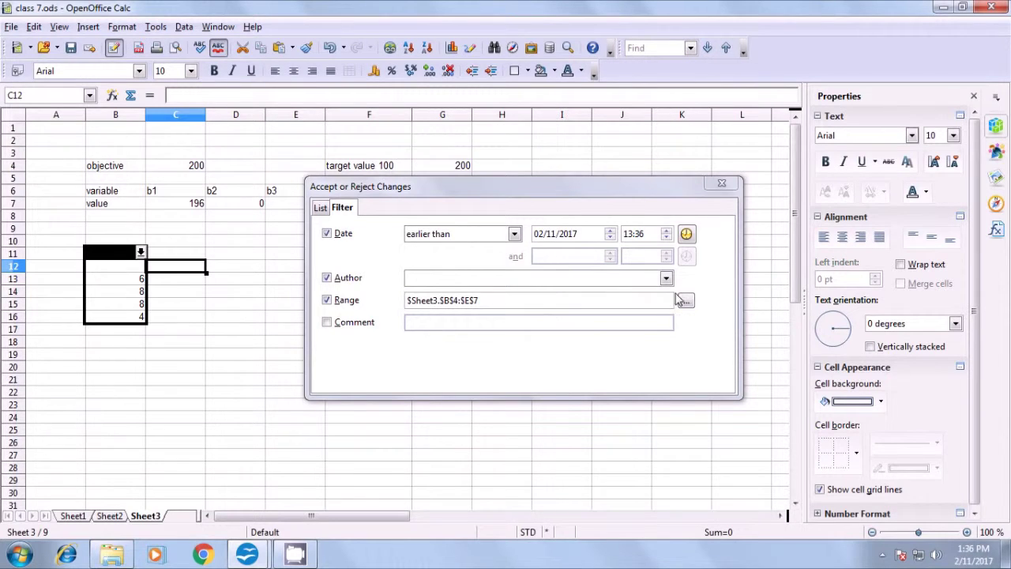
Add a comment filter of 'abc', then close the Accept or Reject Changes dialog
click(352, 324)
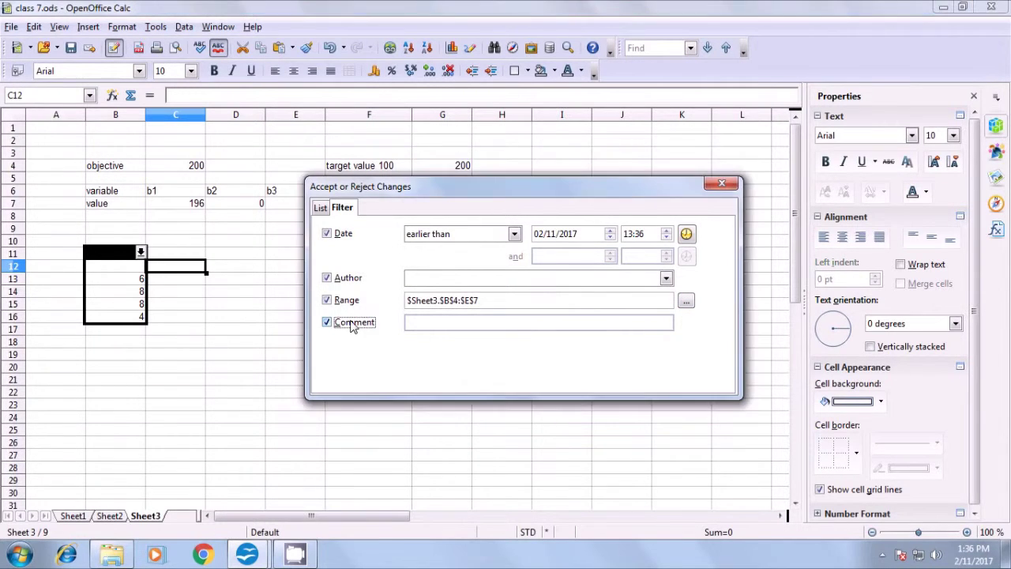
click(416, 322)
text(abc)
click(722, 185)
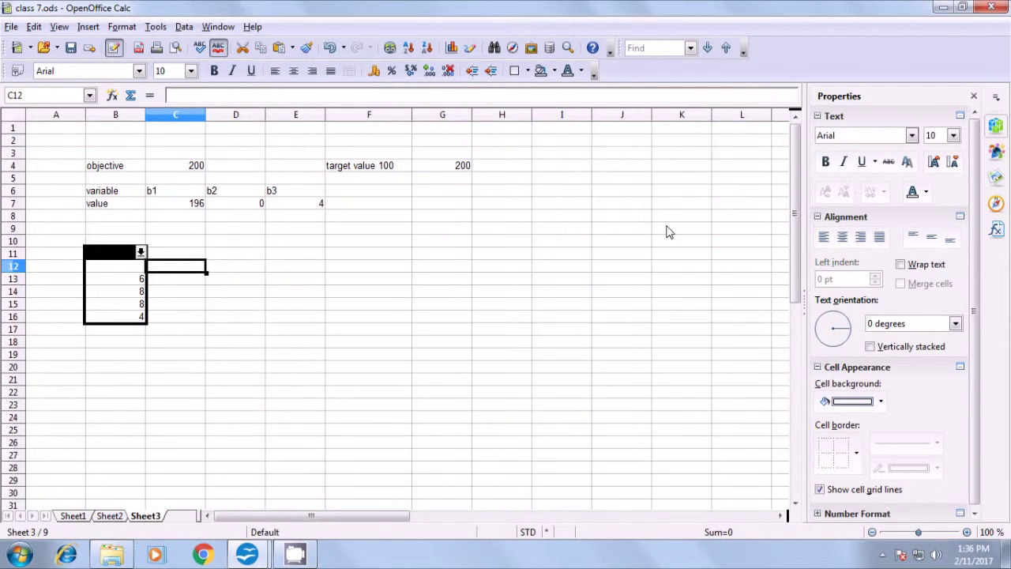
click(552, 256)
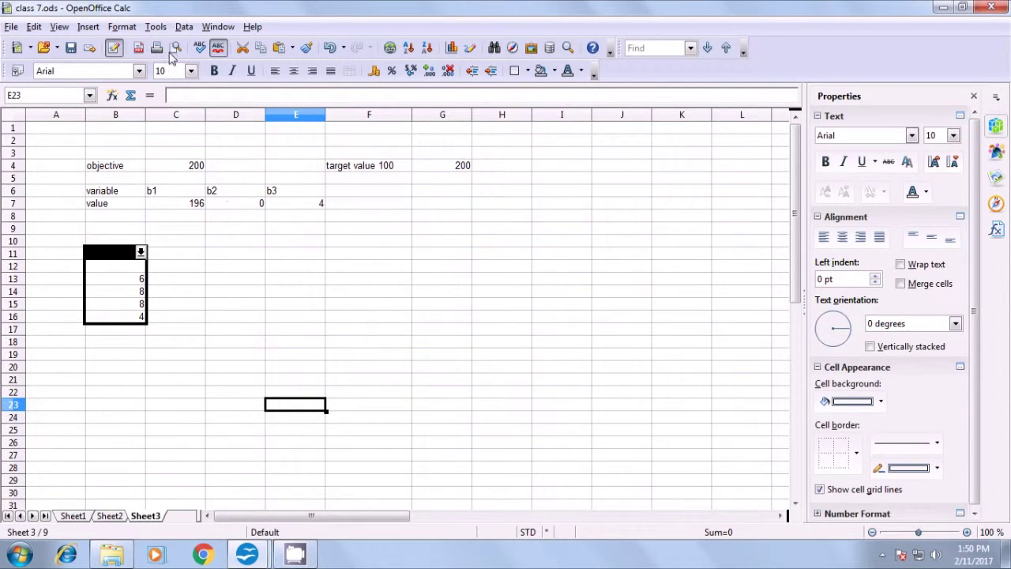
Open the Tools menu to list its commands, including Gallery and Media Player
click(156, 27)
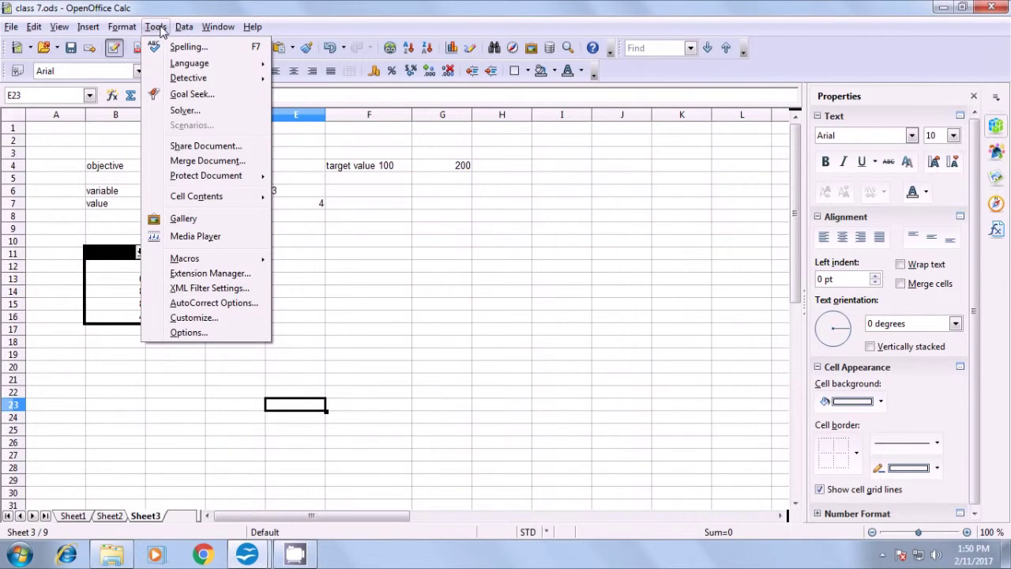
Open the Gallery and browse the School & University, Symbols, Textshapes, Transport and My Theme themes
key(Escape)
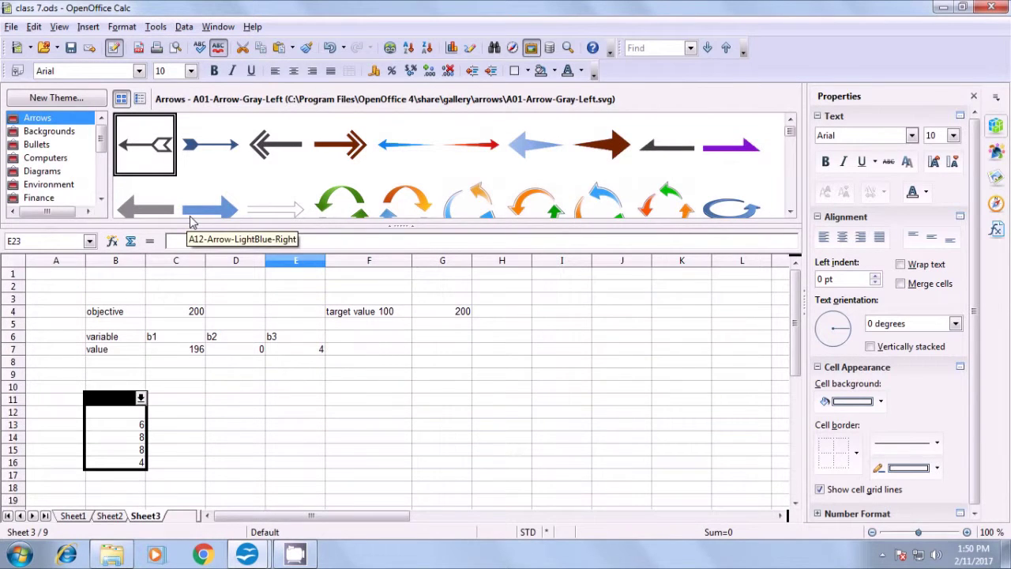
drag(101, 140, 101, 193)
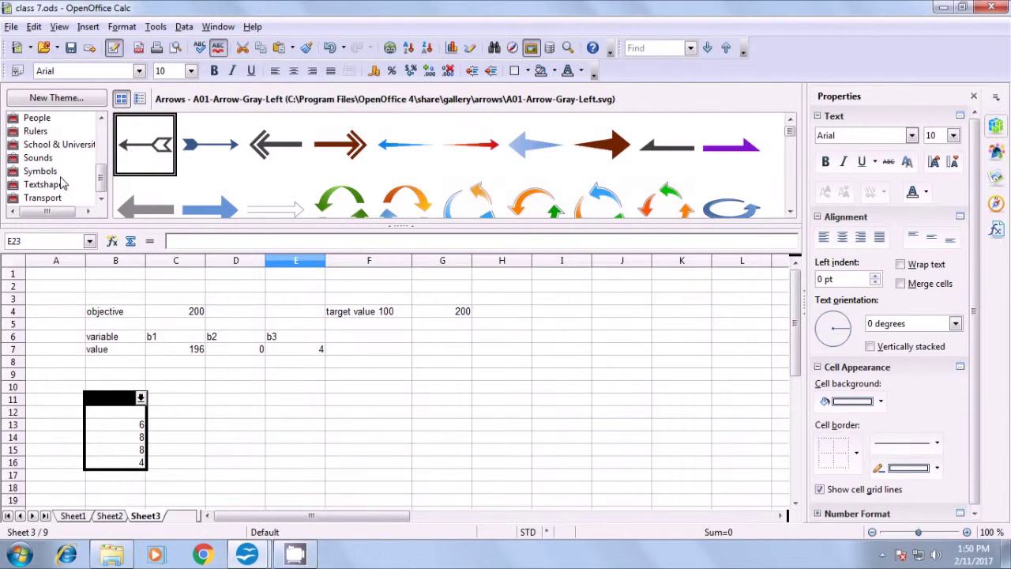
click(59, 147)
click(66, 187)
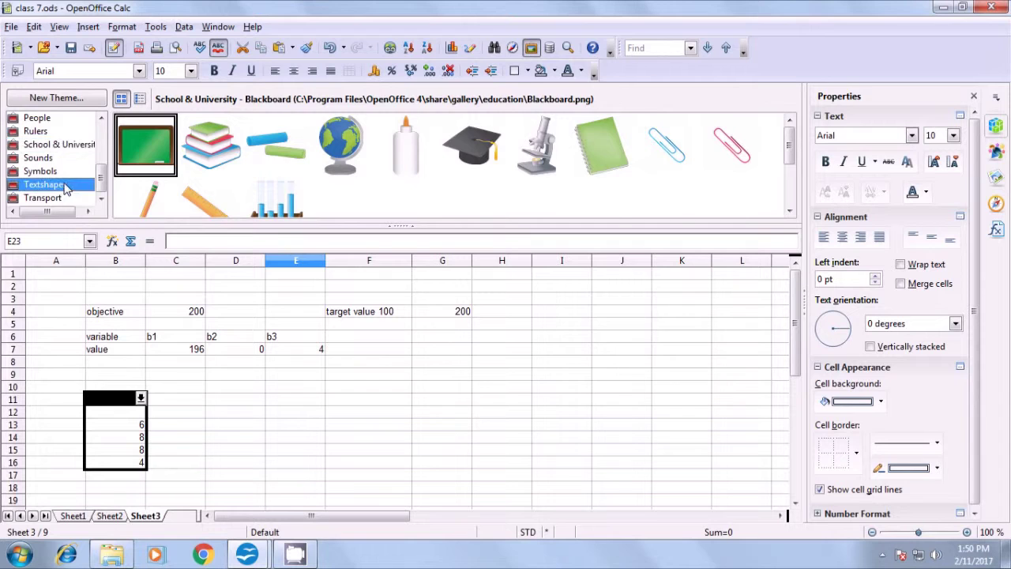
click(51, 173)
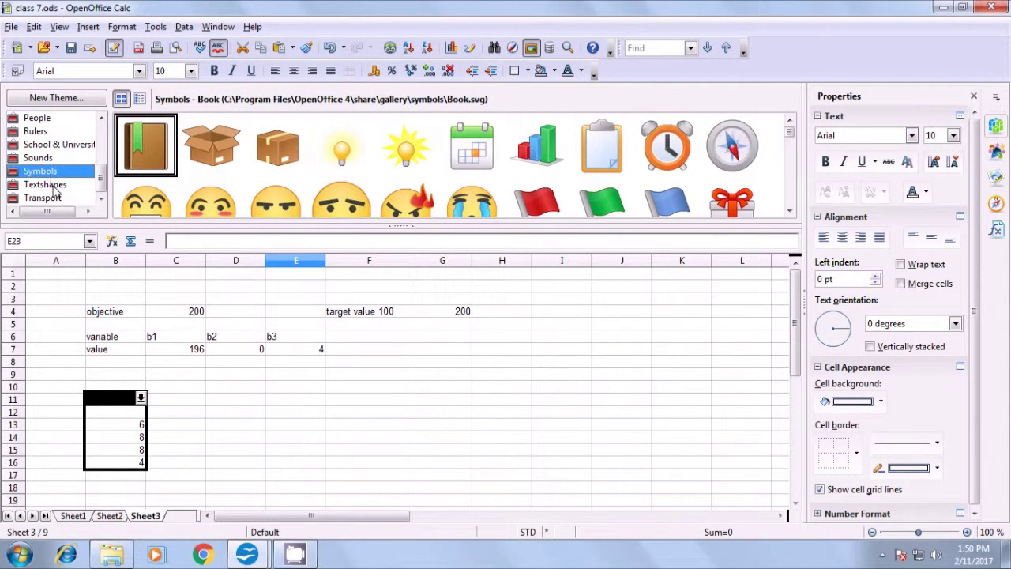
click(53, 186)
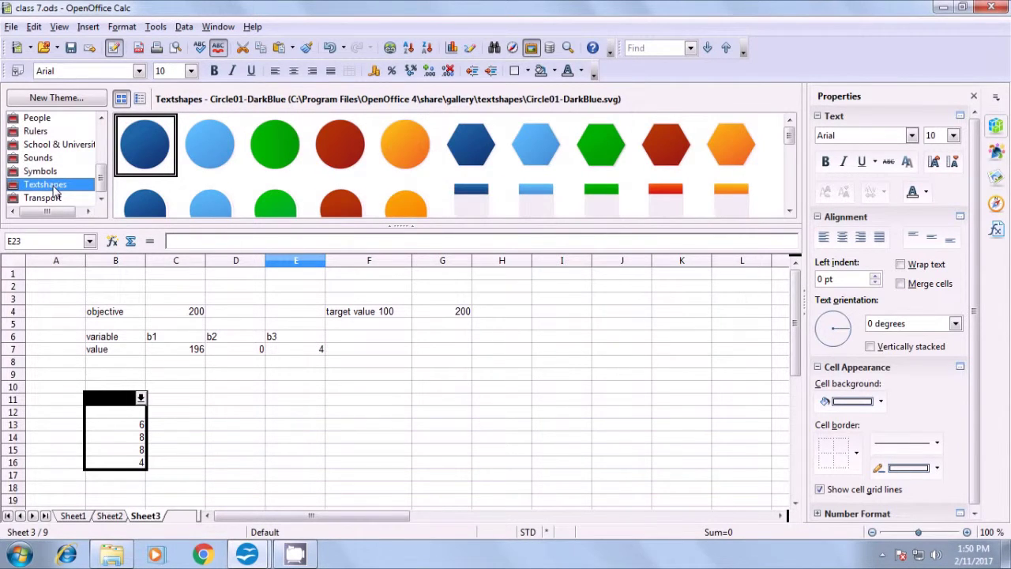
click(53, 199)
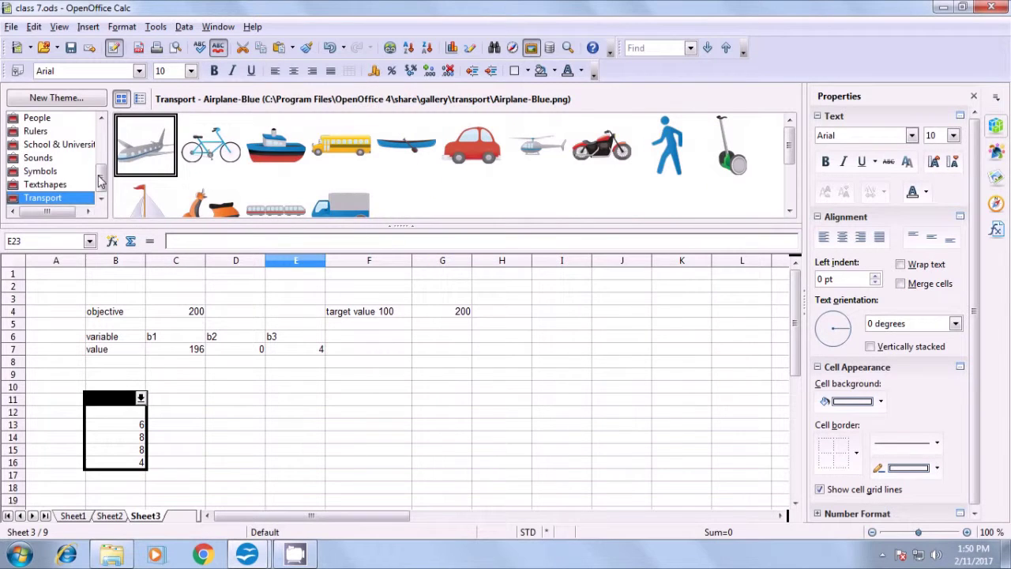
scroll(55, 173, up, 2)
click(53, 171)
Insert a copy of the Homepage theme's blue bluback arrow near E23, then close the Gallery
click(53, 158)
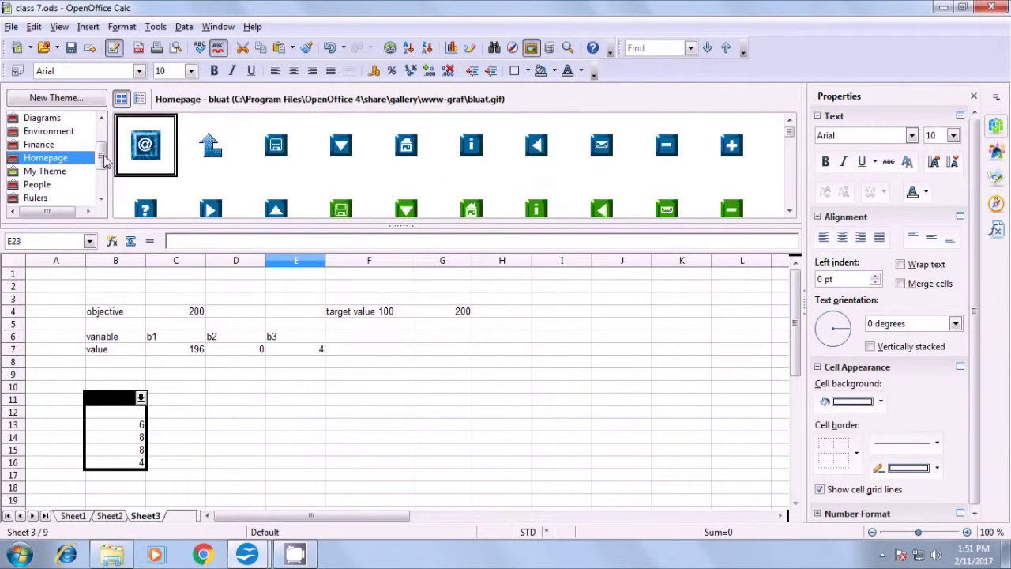
click(224, 157)
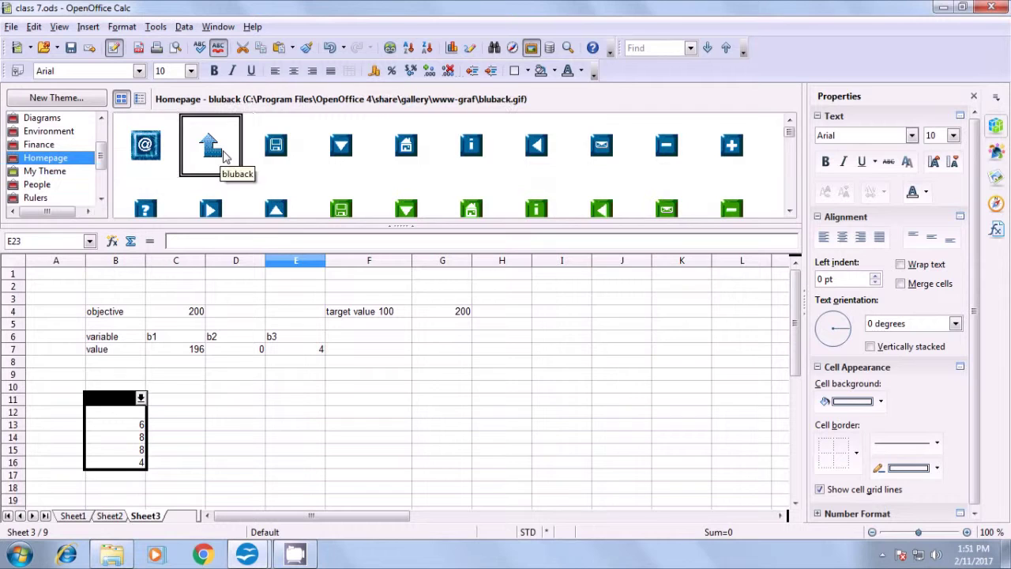
right_click(225, 158)
mouse_move(260, 162)
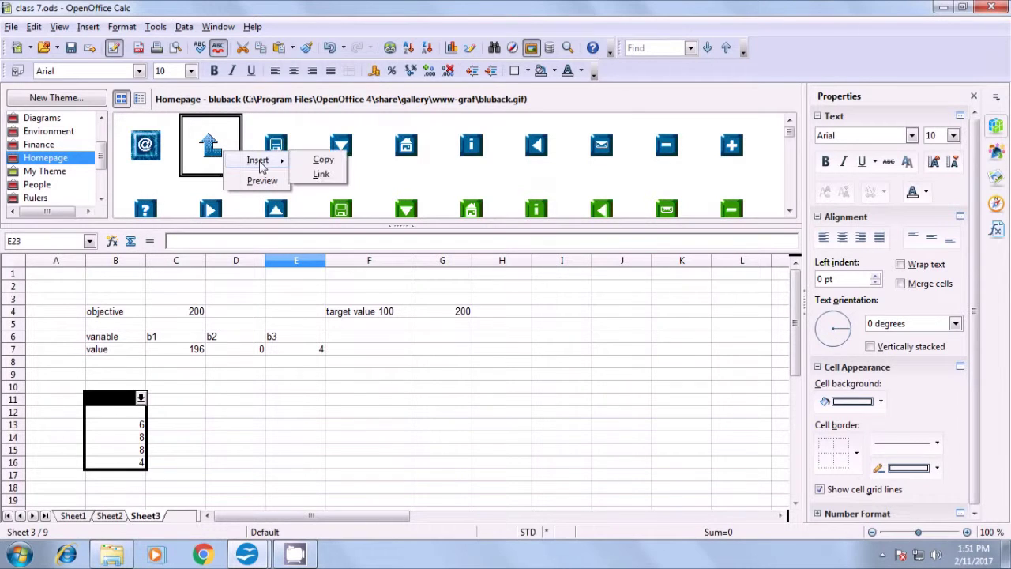
click(320, 165)
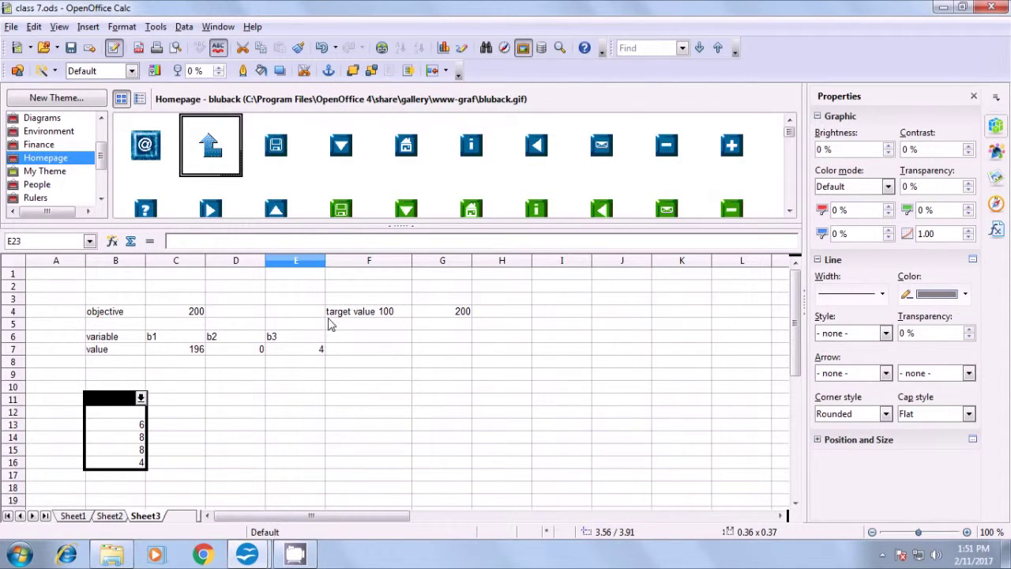
click(403, 229)
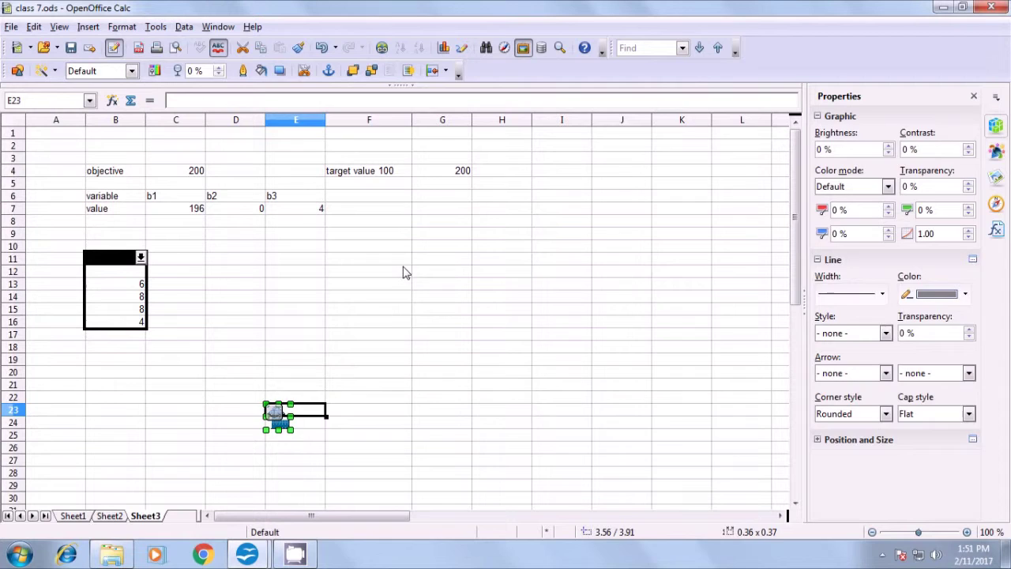
key(Escape)
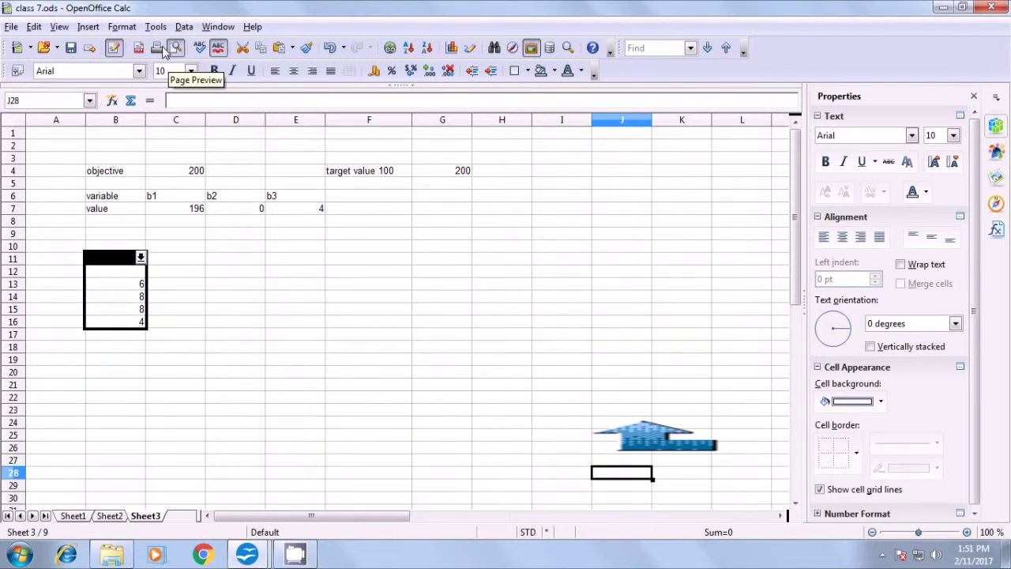
click(154, 27)
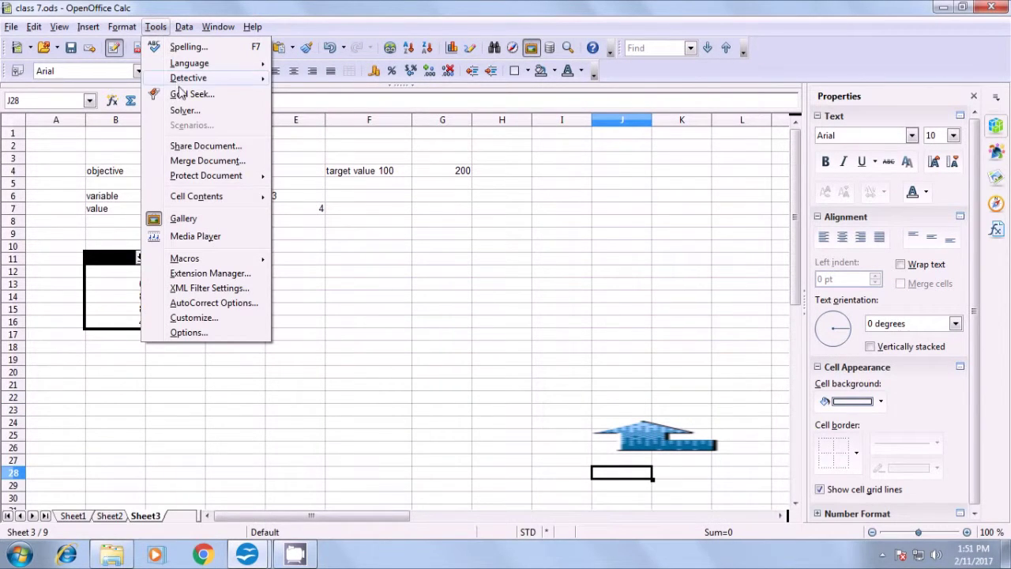
click(208, 235)
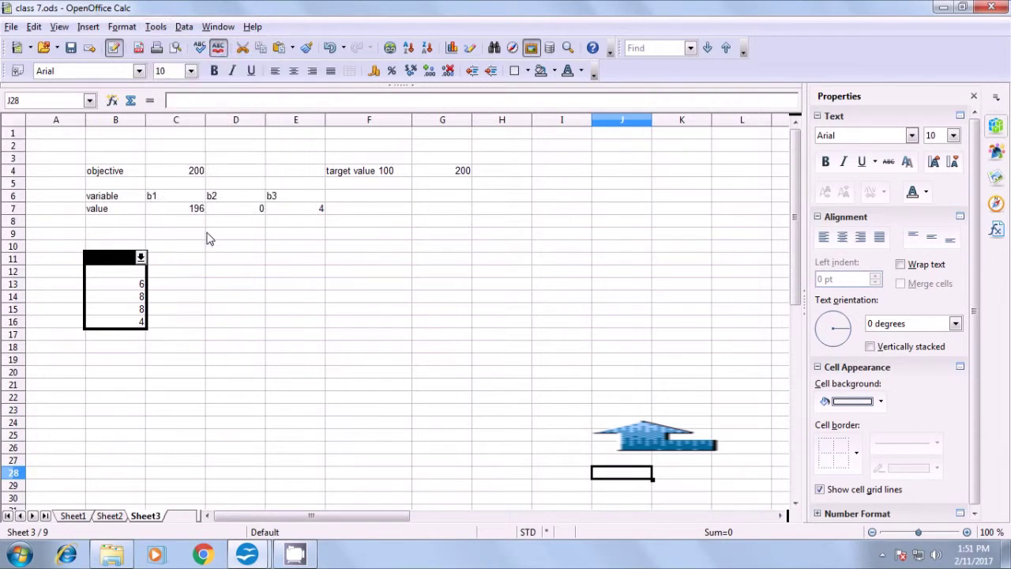
drag(155, 15, 456, 91)
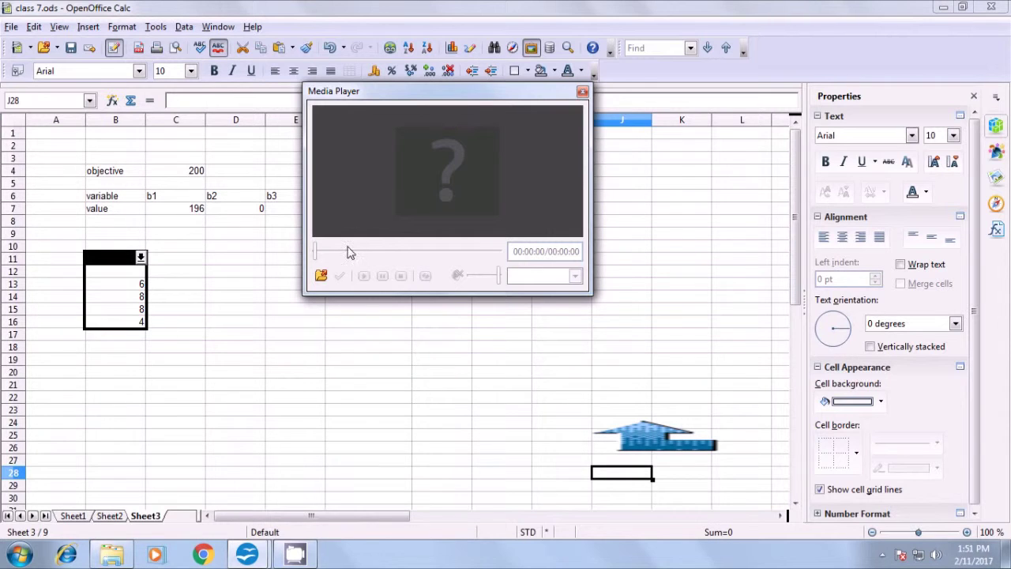
click(321, 275)
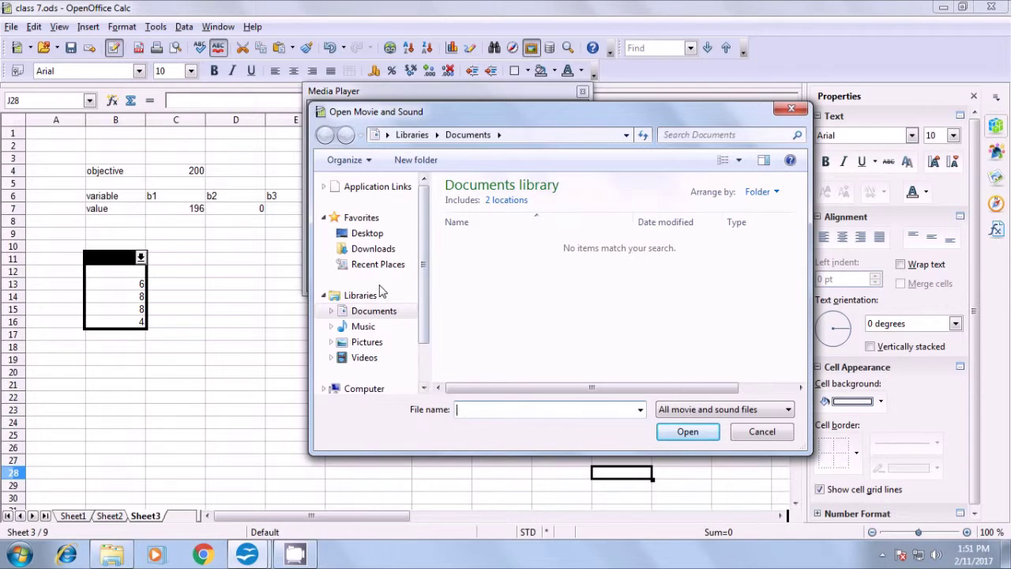
click(366, 358)
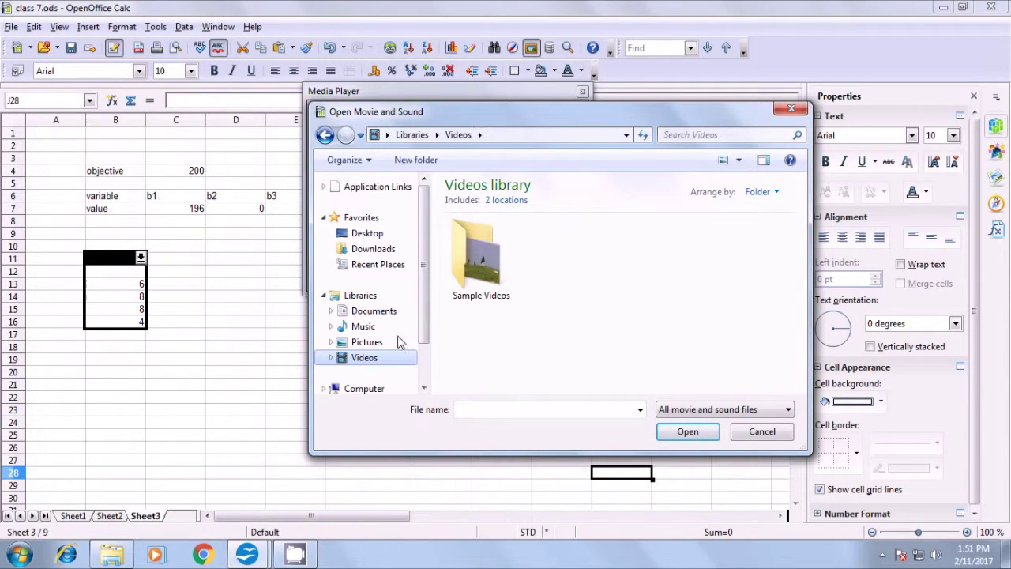
double_click(473, 264)
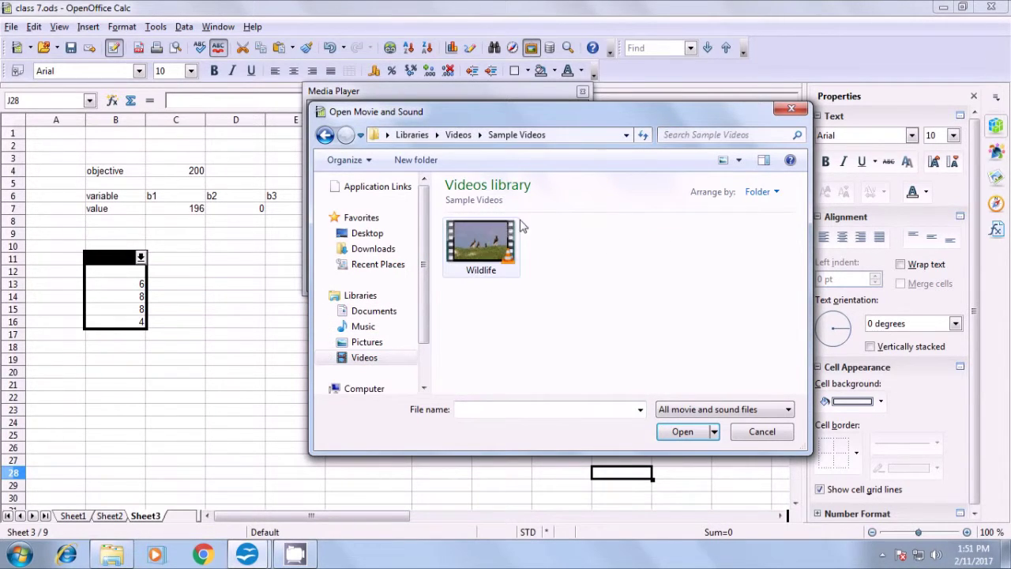
click(475, 259)
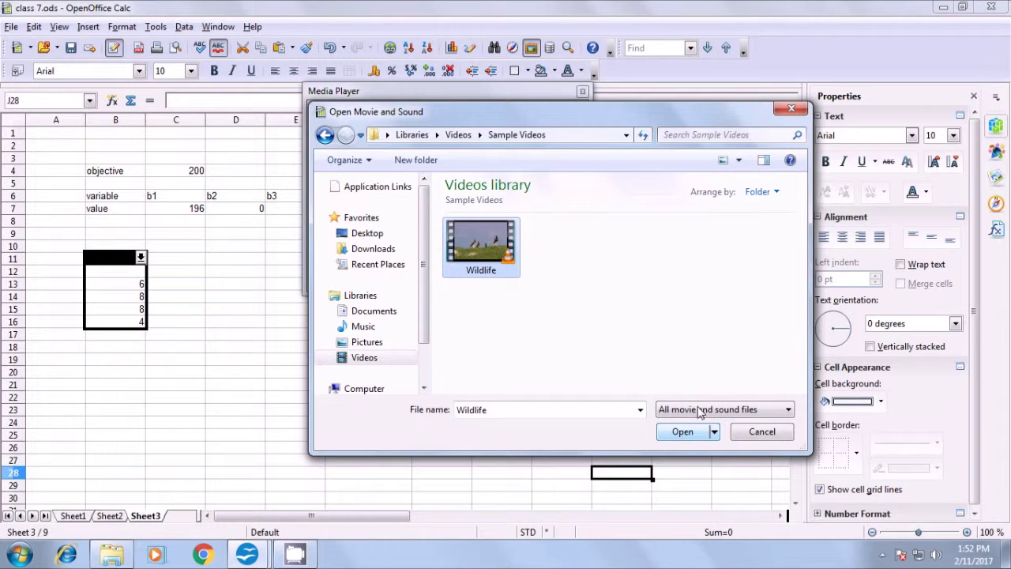
click(790, 112)
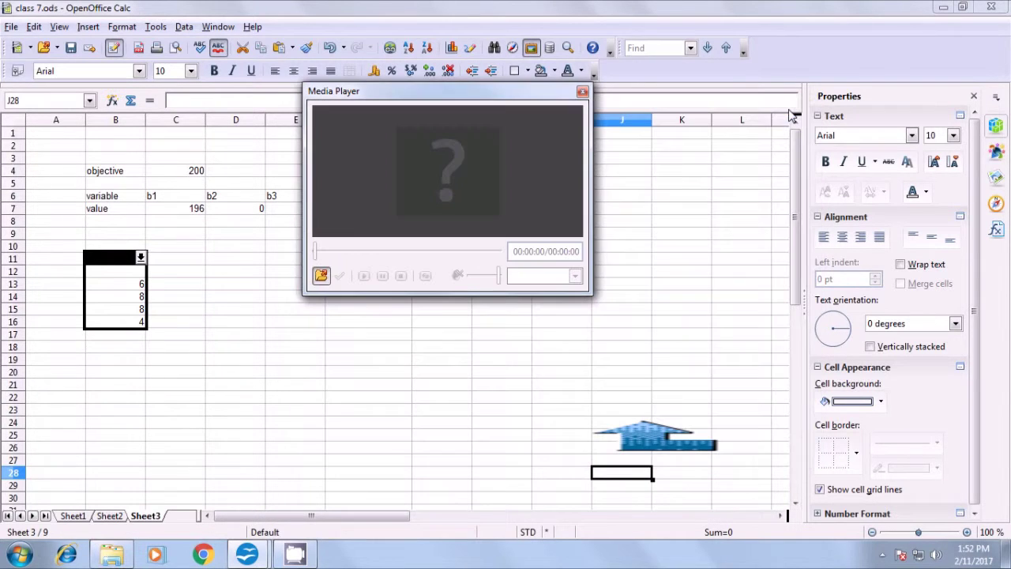
click(583, 93)
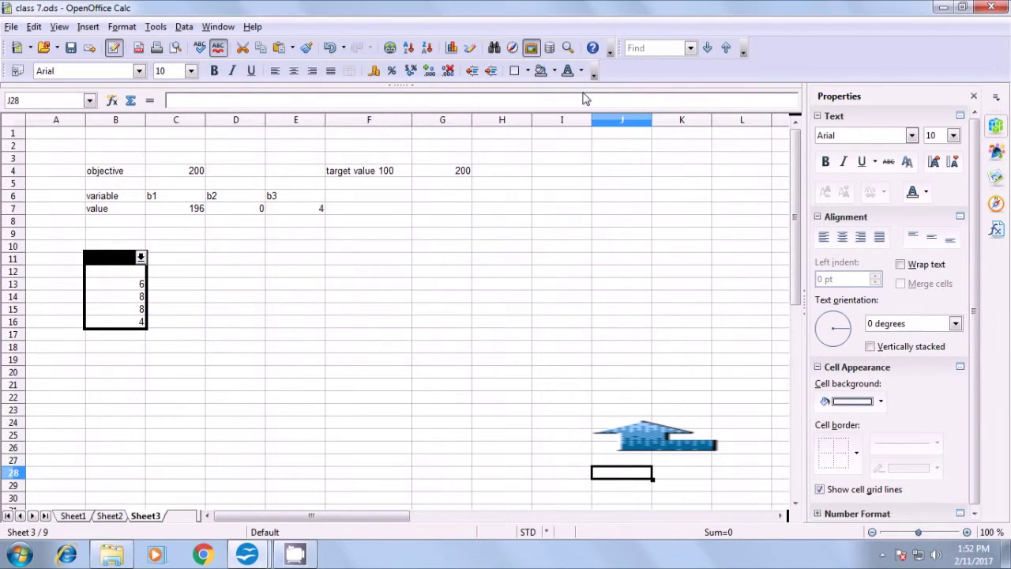
click(443, 359)
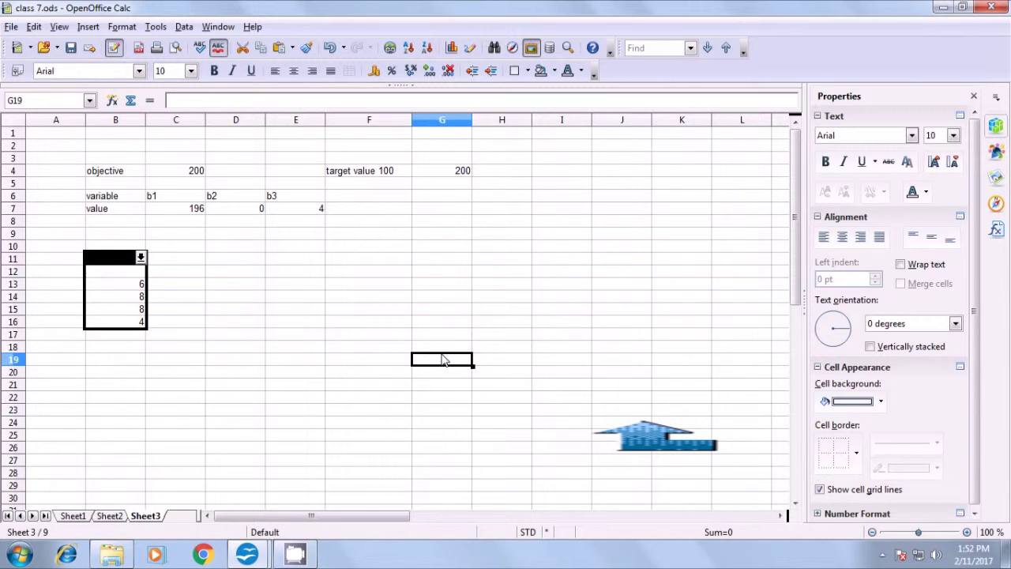
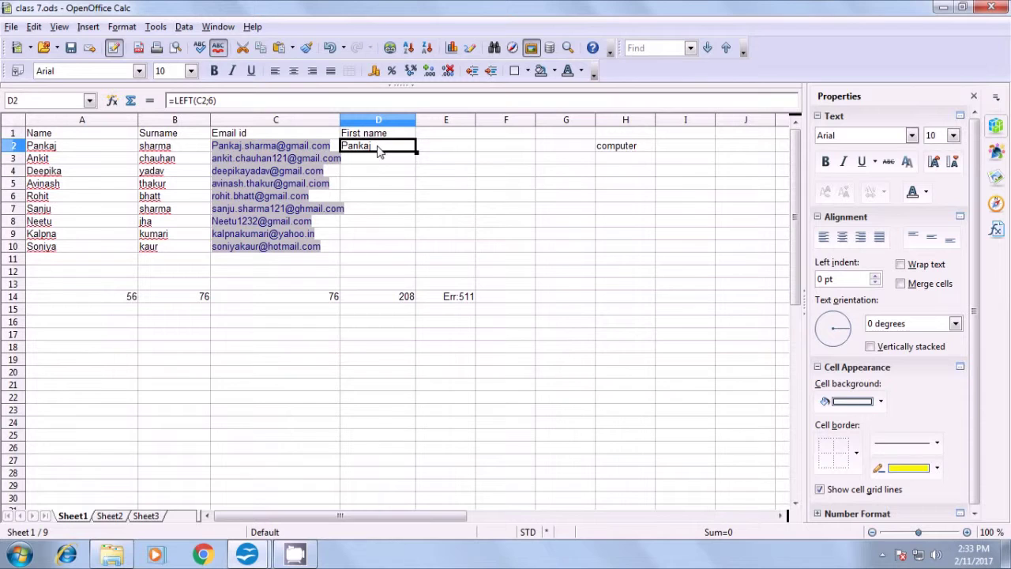
Select cell E1 for a new column heading
click(425, 140)
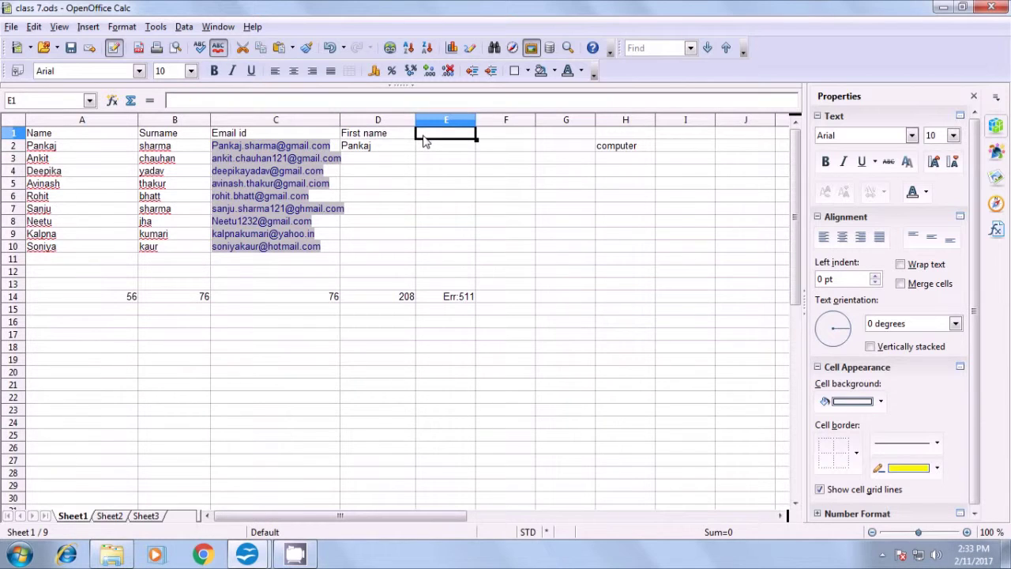
Head column E 'left' and begin the E2 formula =LEFT(C2;FIND( on the email
text(left)
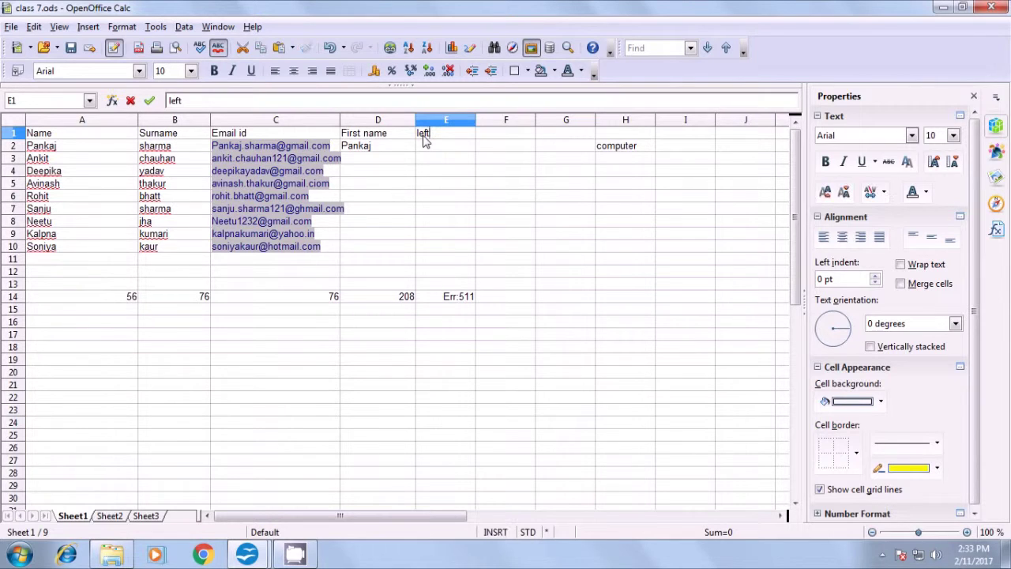
click(427, 151)
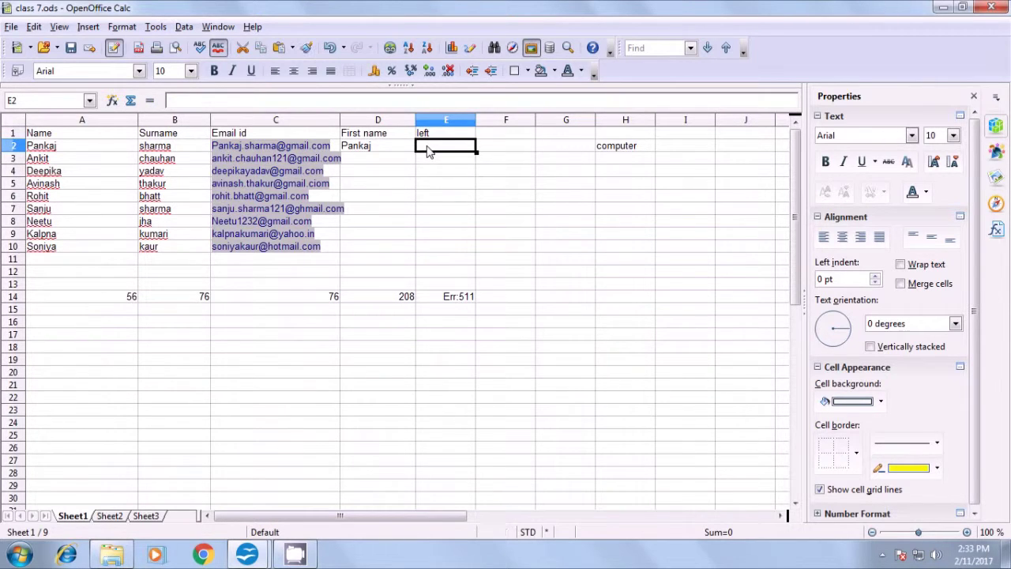
text(=left()
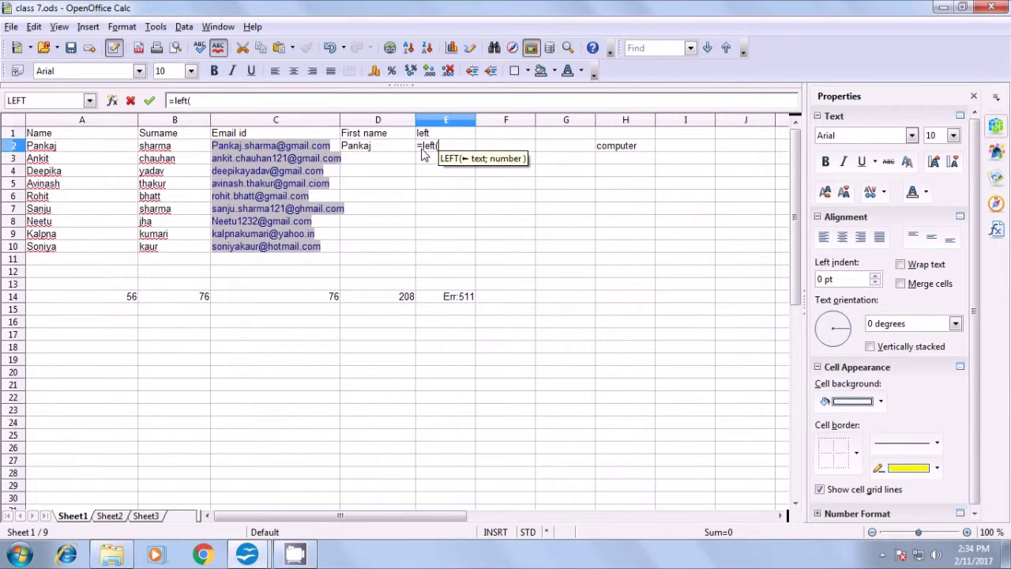
click(336, 150)
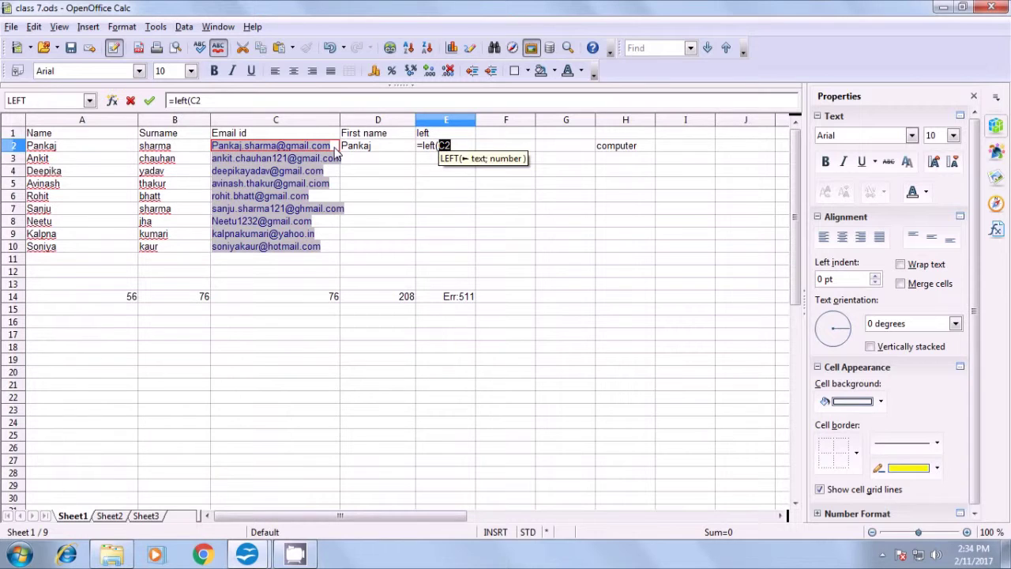
text(;)
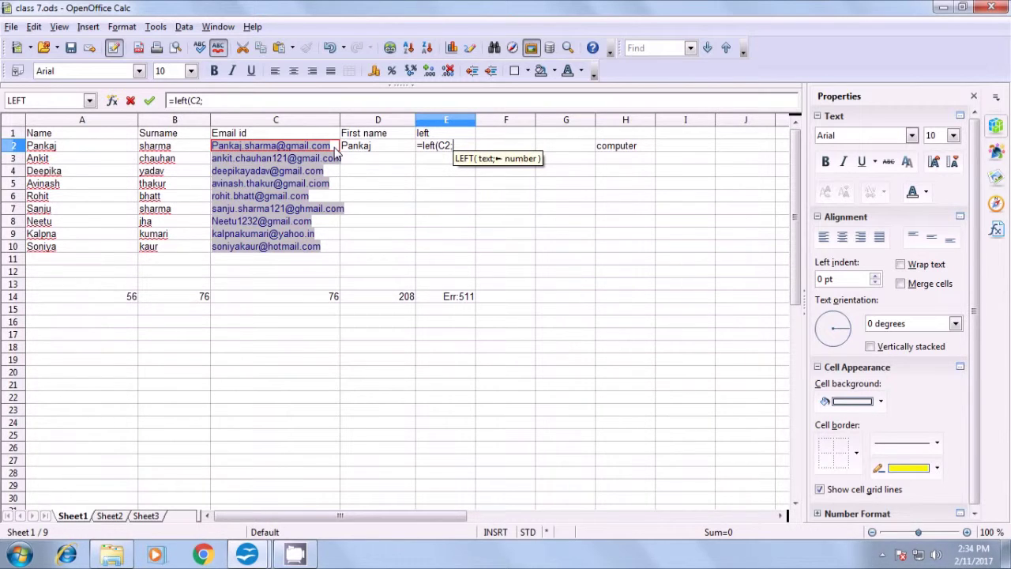
text(finf)
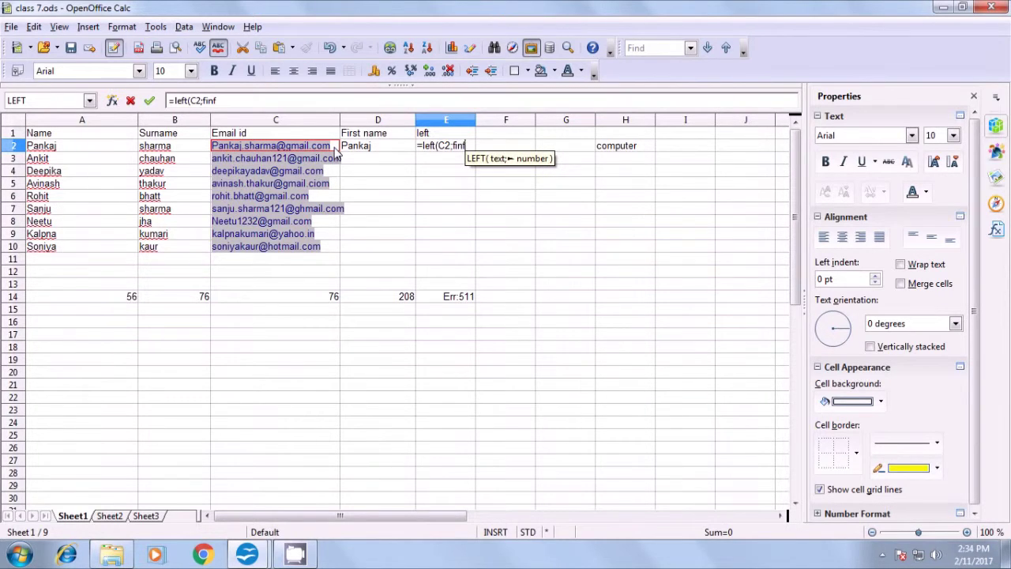
key(BackSpace)
text(d)
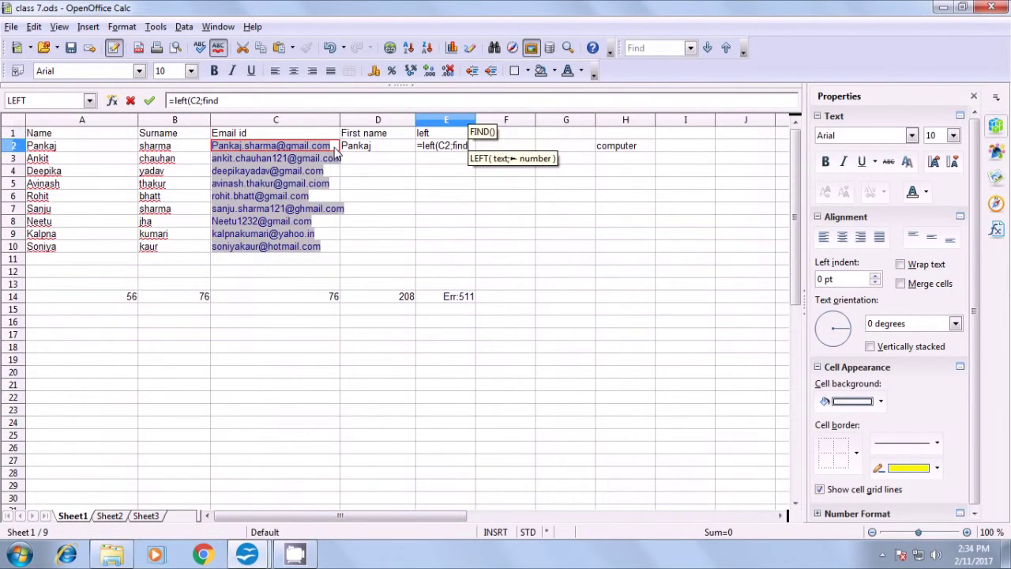
text(()
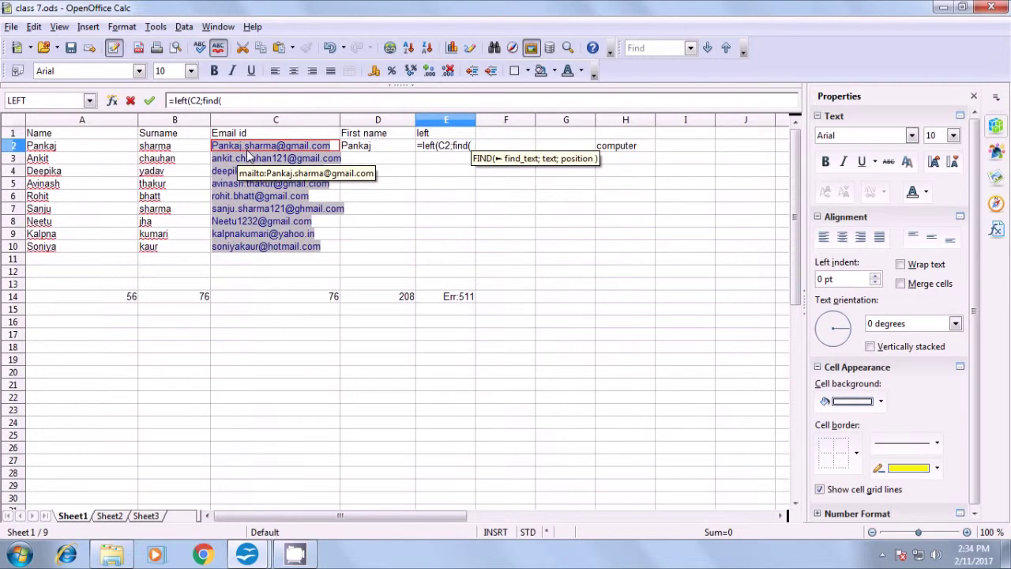
Complete =LEFT(C2;FIND(".";C2)-1) in E2 and fill it down to E11
text(")
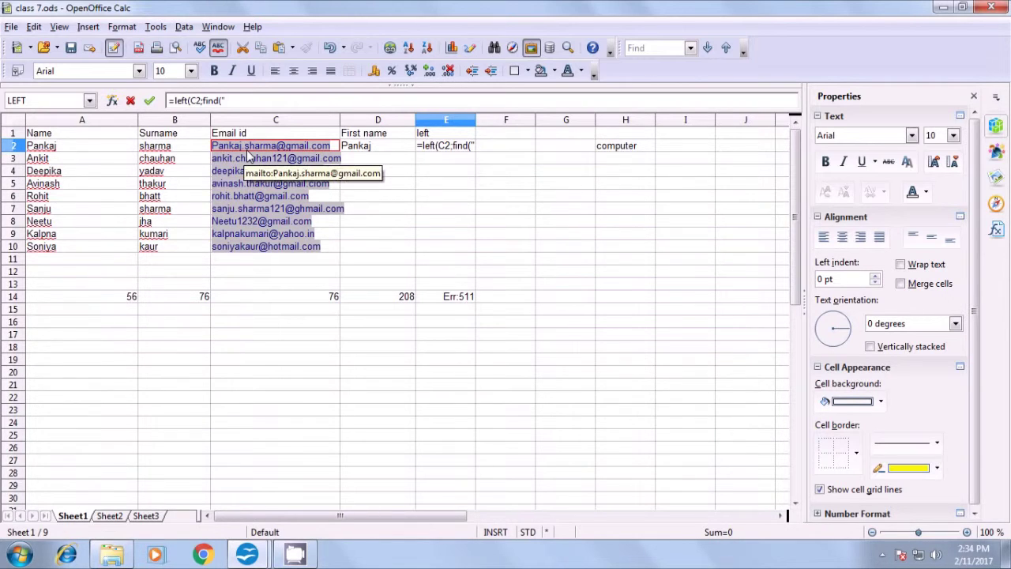
text(.)
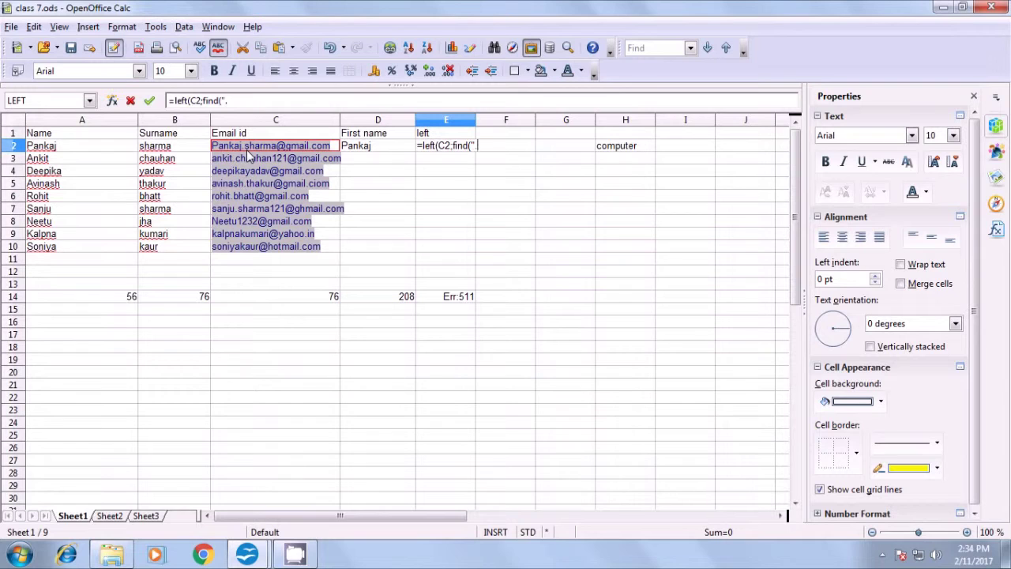
text(")
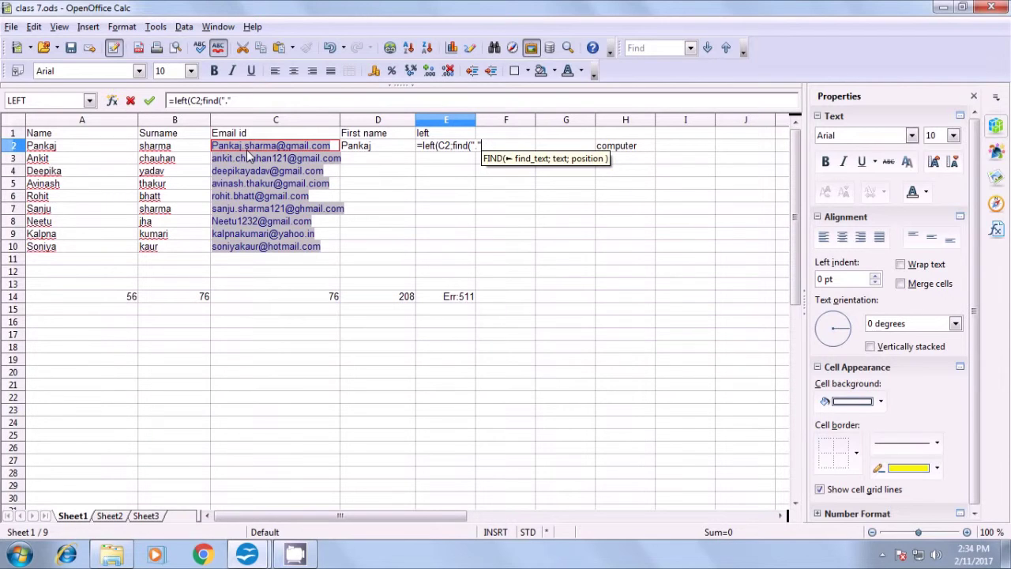
text(;)
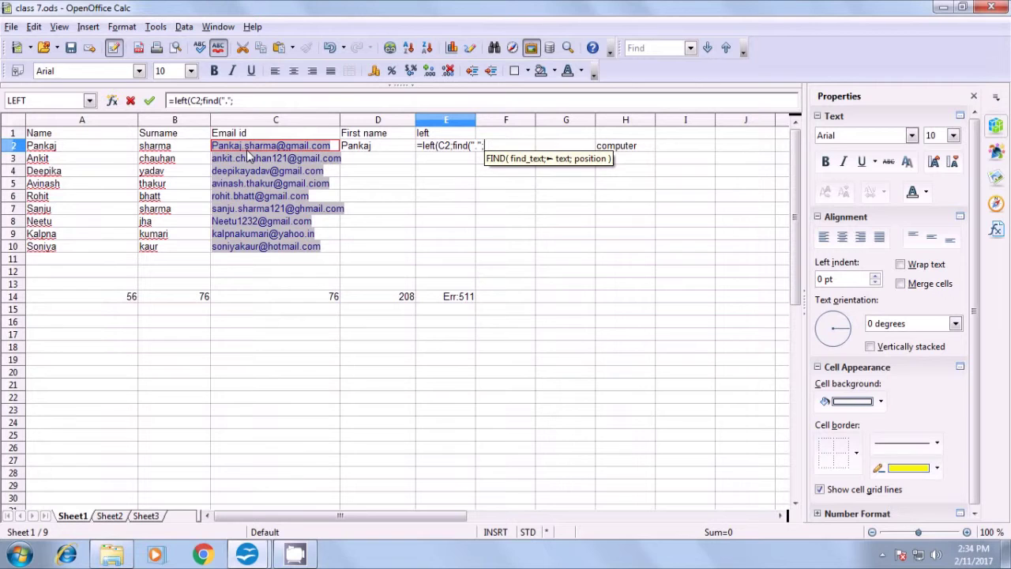
click(338, 150)
text())
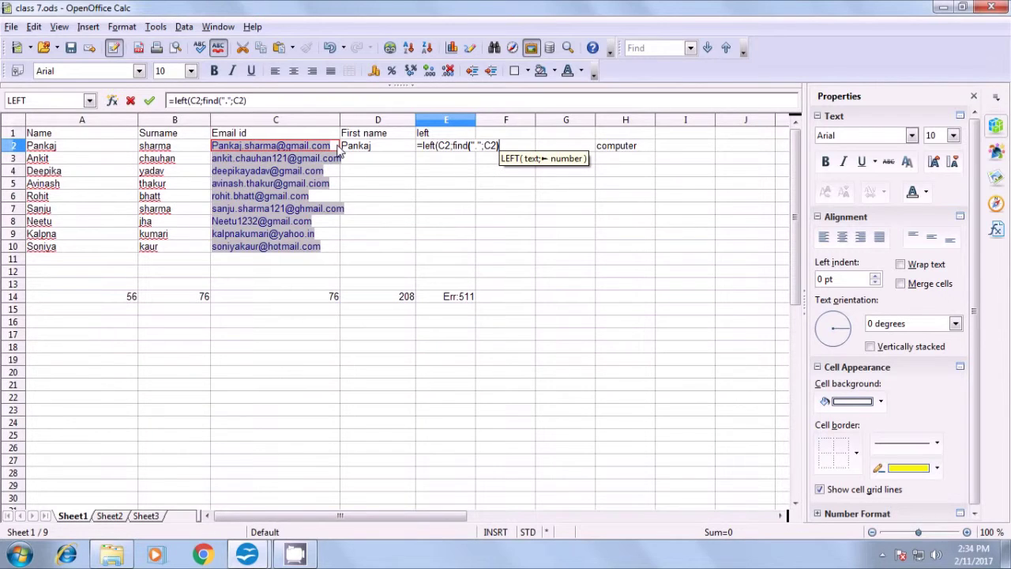
text(-1)
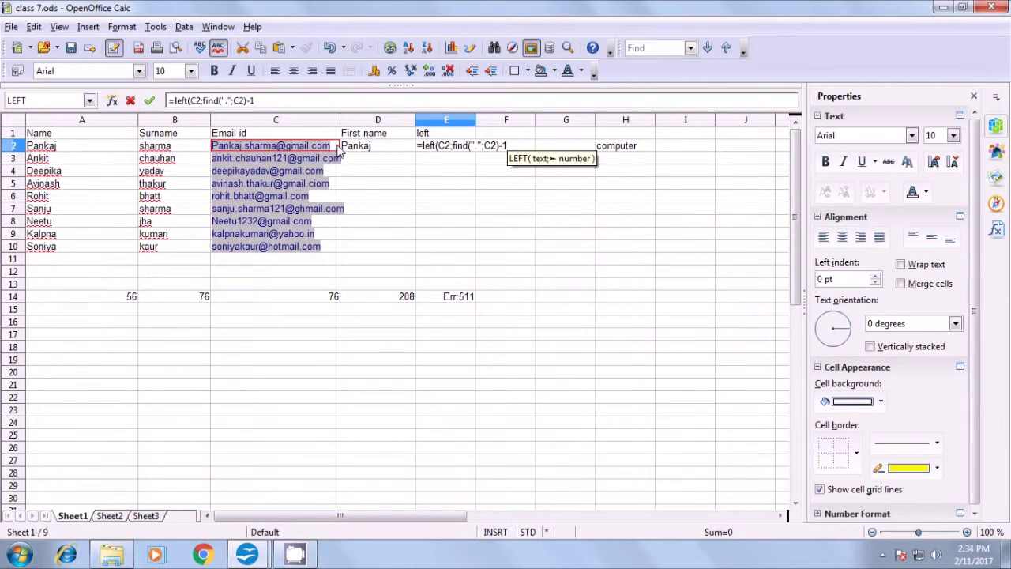
key(Return)
key(Up)
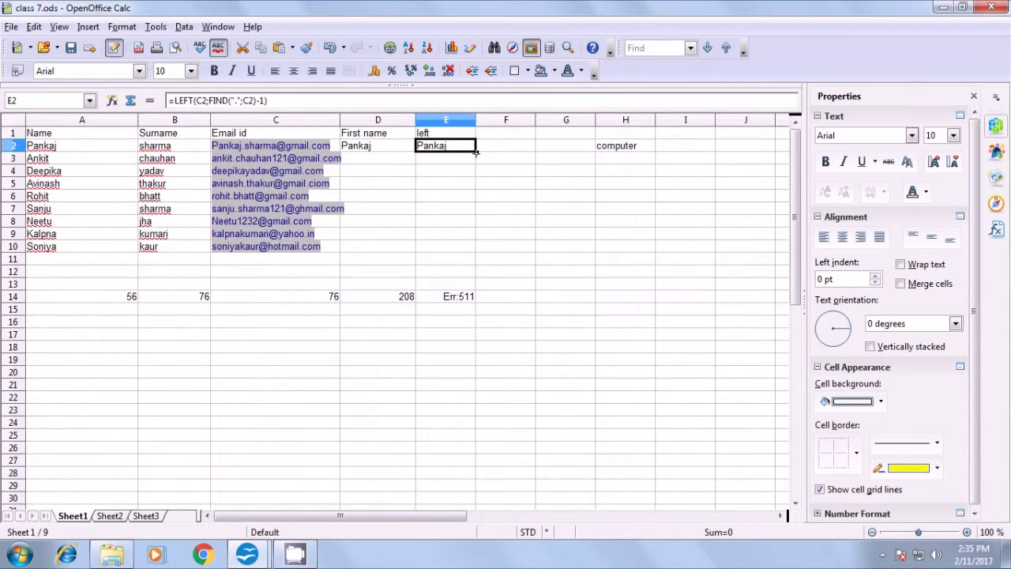
drag(476, 150, 477, 261)
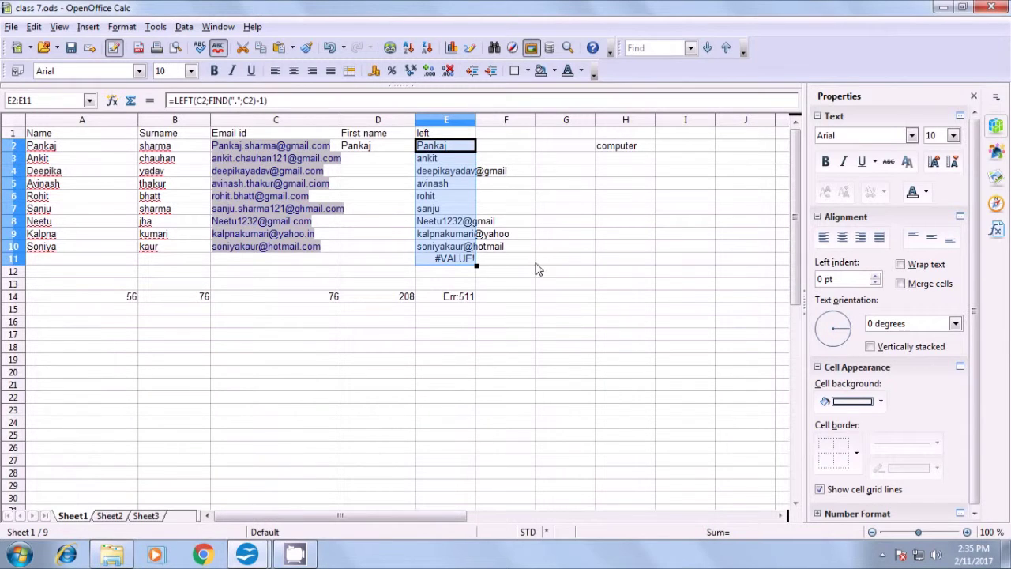
Deselect the filled column E cells and select F2 for the next formula
click(568, 235)
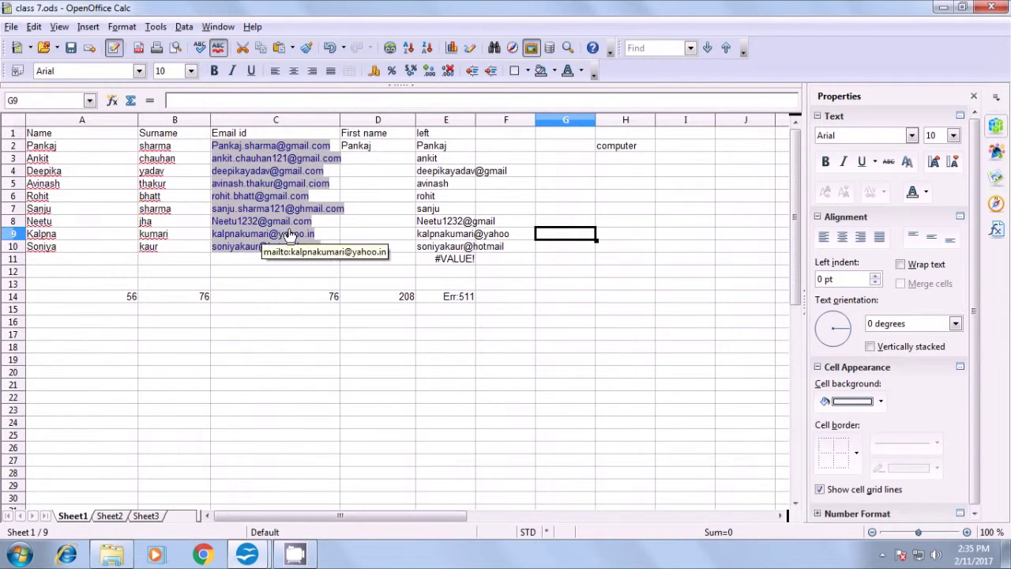
click(537, 149)
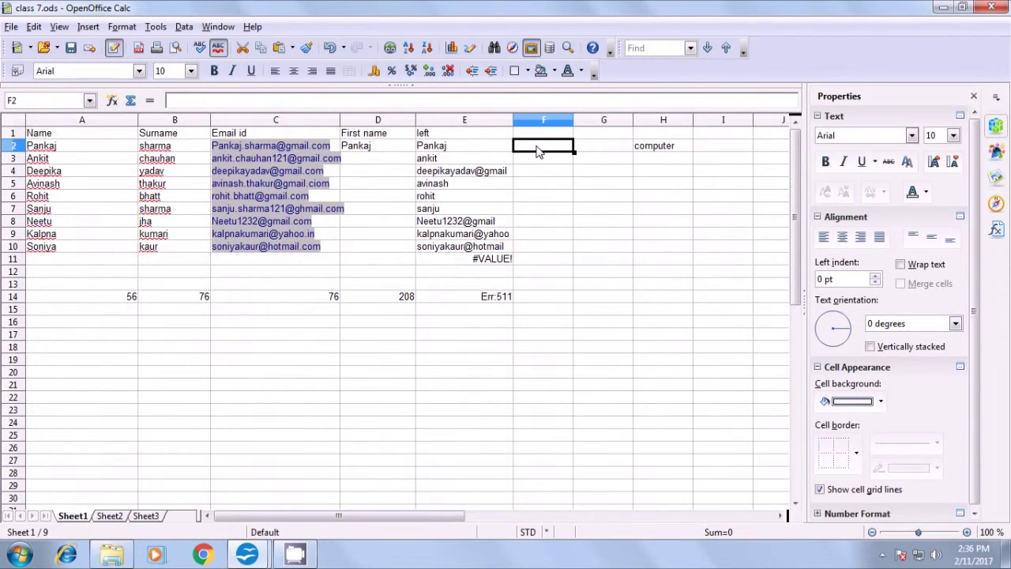
Enter =LEFT(C2;FIND("@";C2)-1) in F2 to return the email text before the @
text(=)
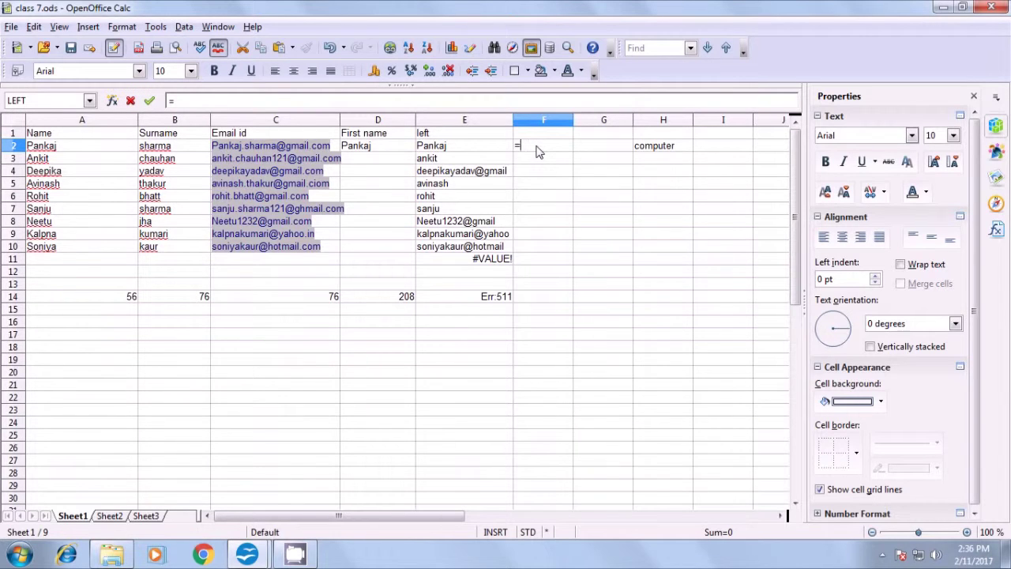
text(left()
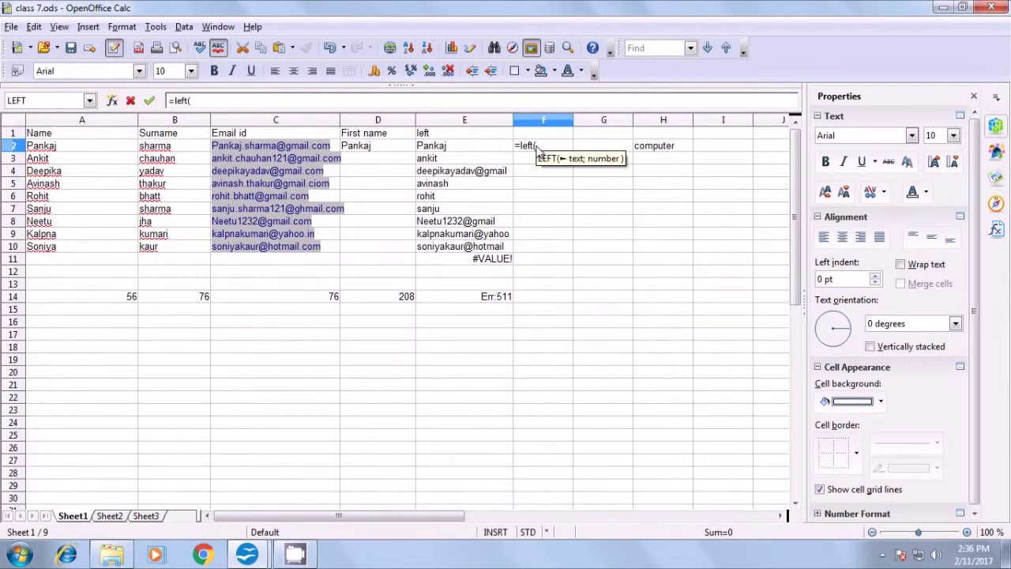
click(336, 149)
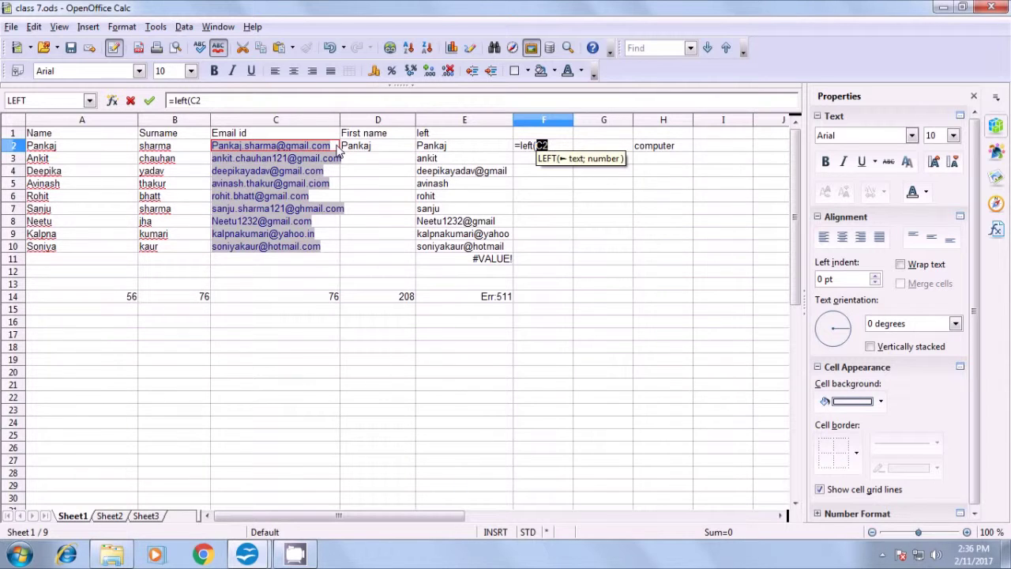
text(;)
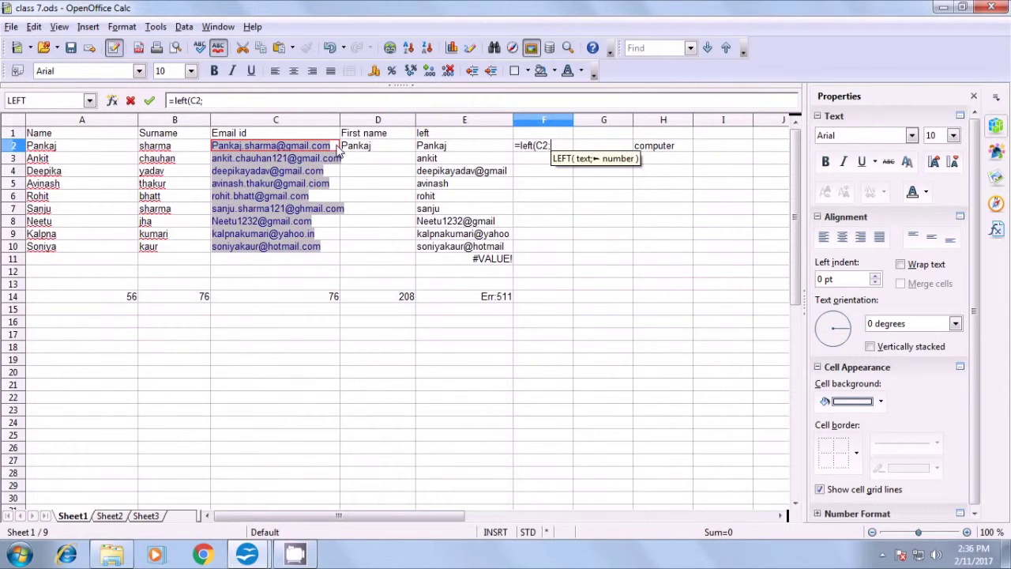
text(find)
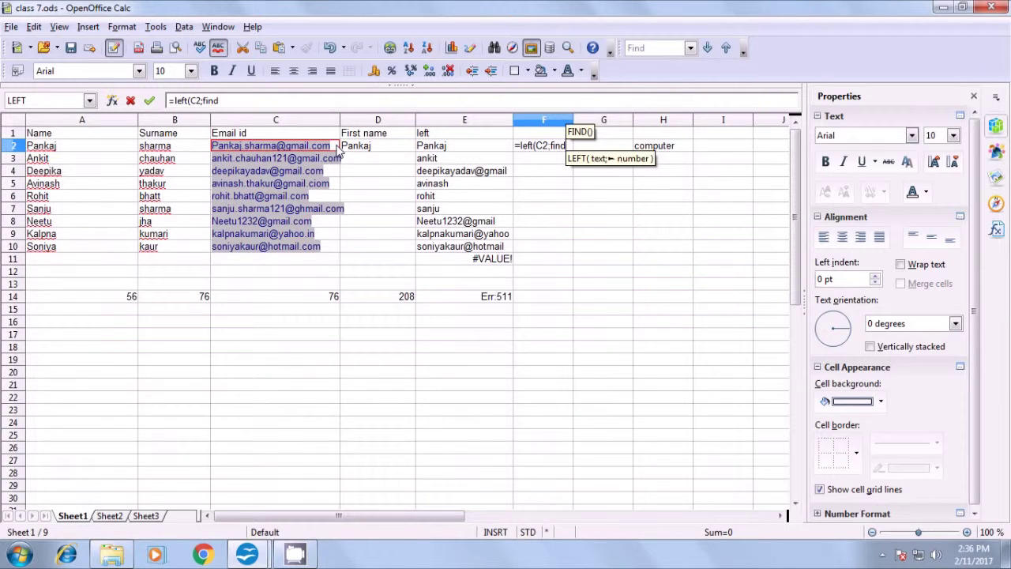
text(()
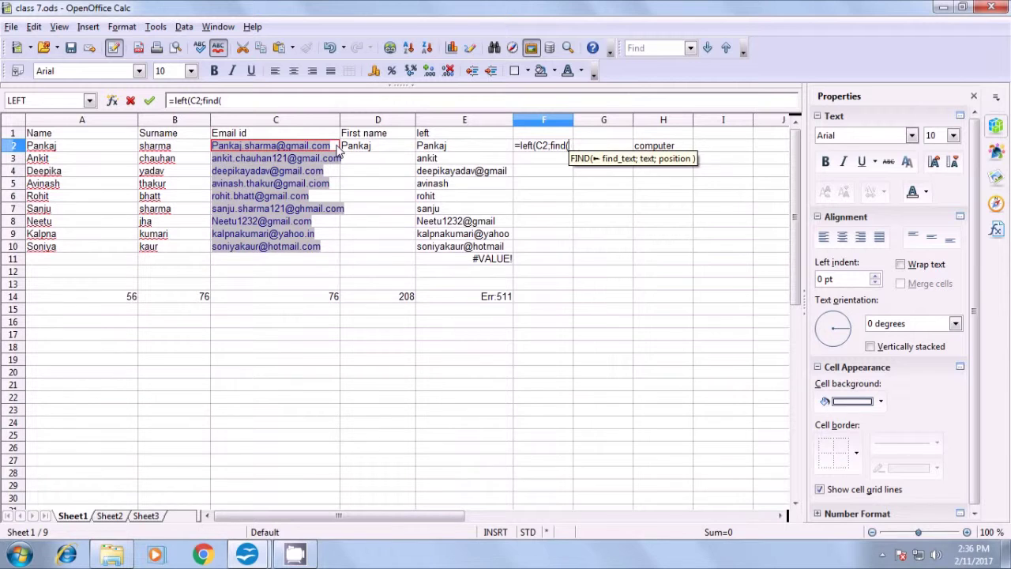
text(")
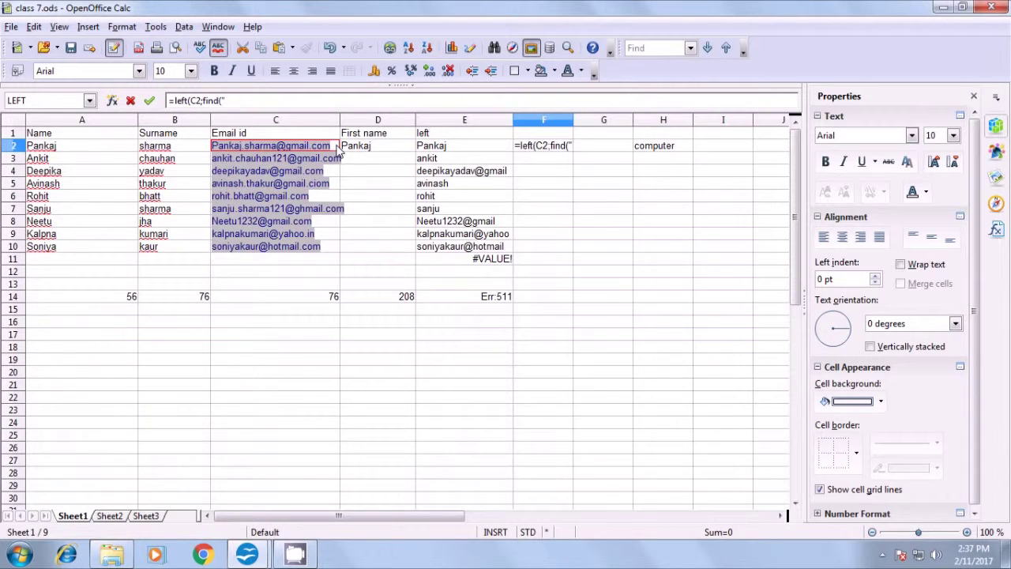
text(@";)
click(338, 150)
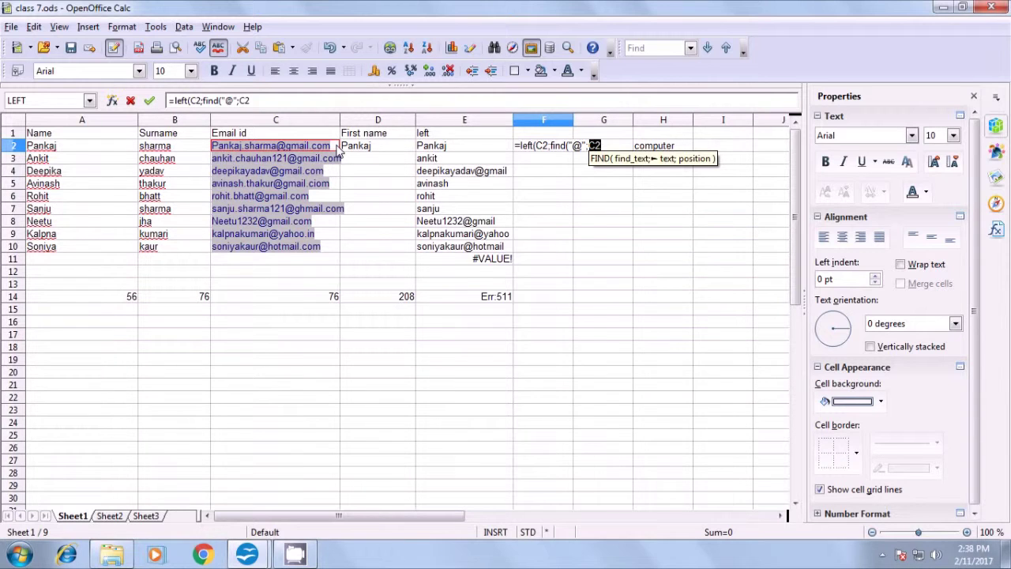
text())
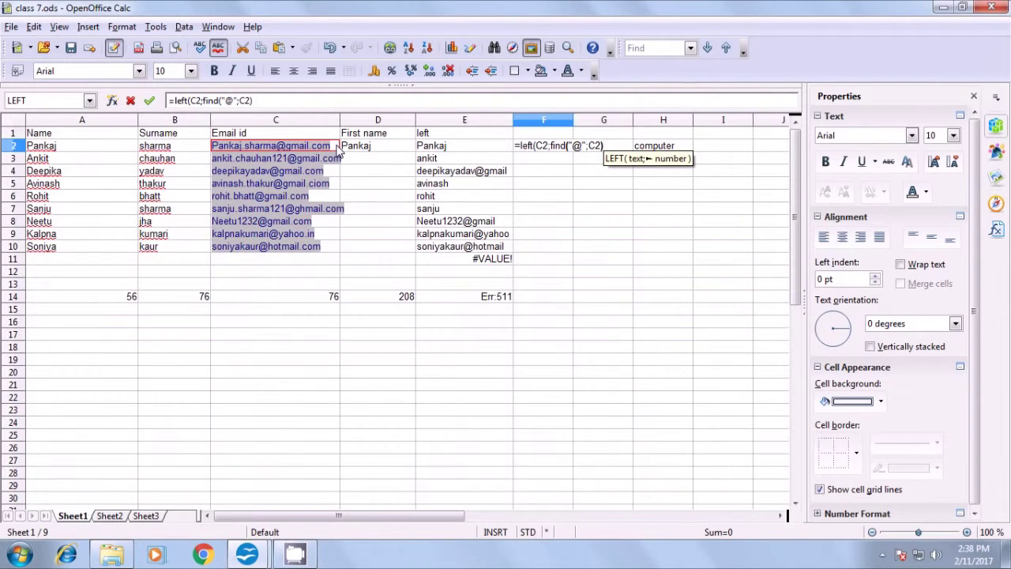
text(-1)
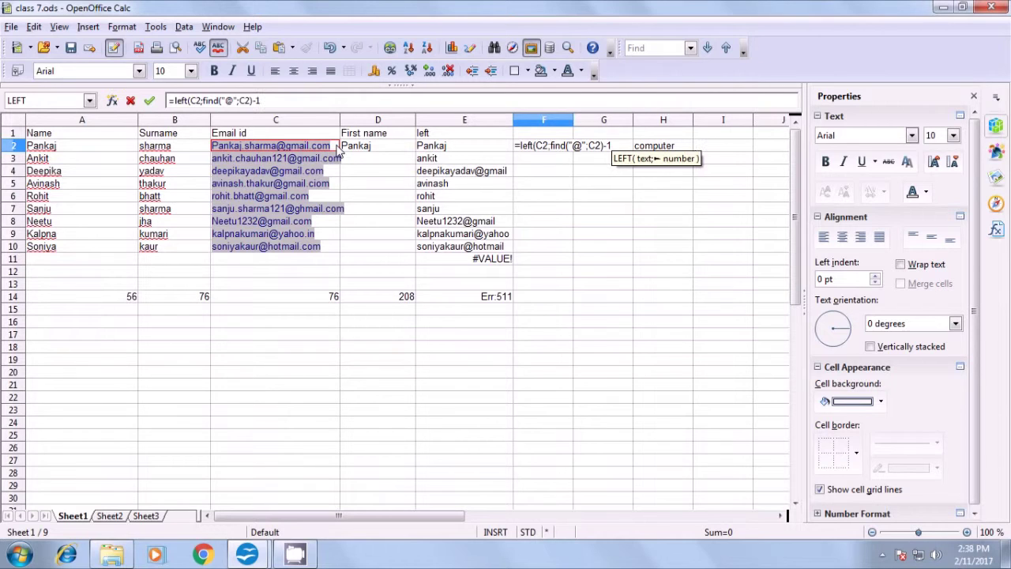
text())
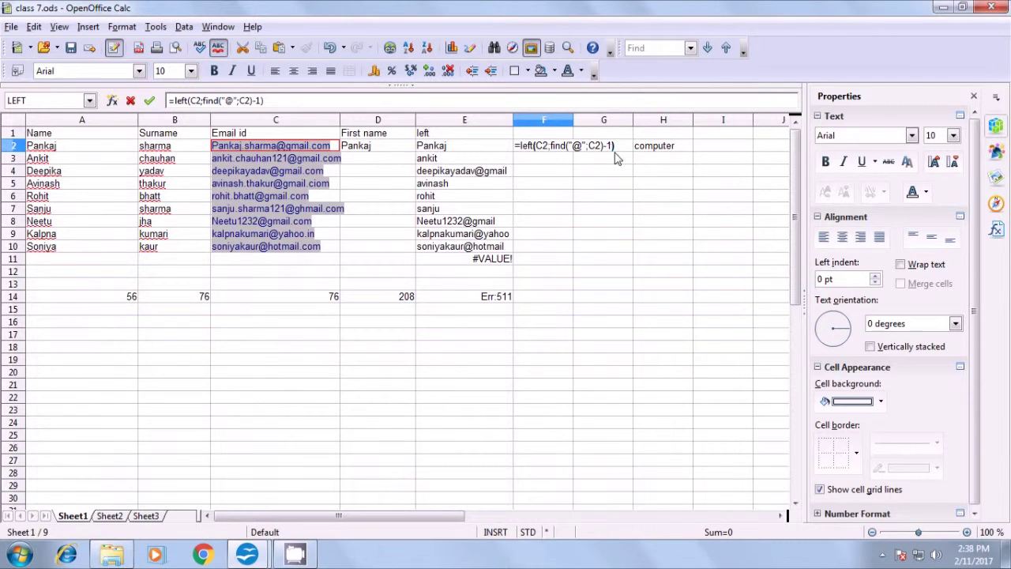
key(Return)
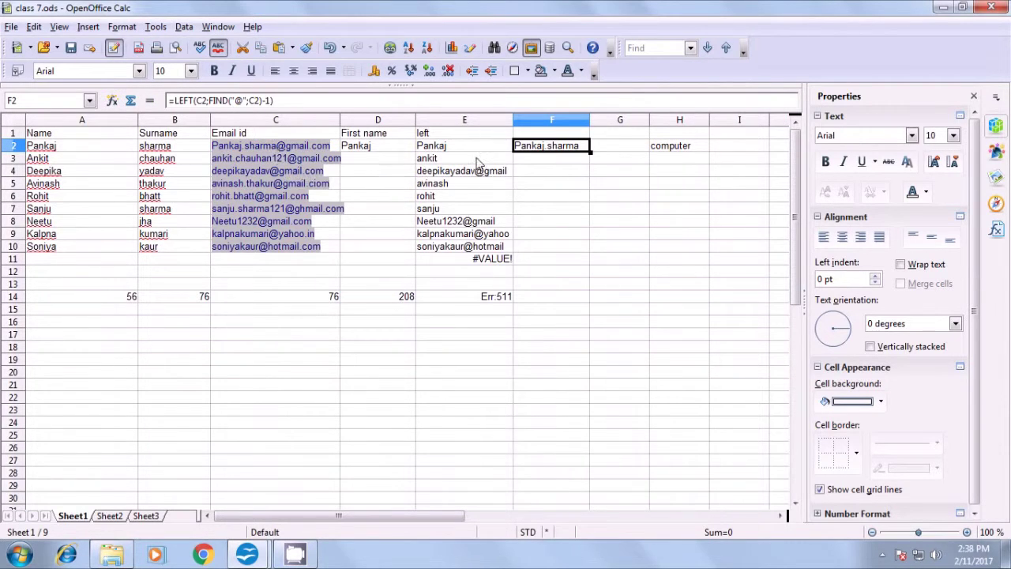
Copy the F2 formula down through F10 and check the formula in F2
click(535, 162)
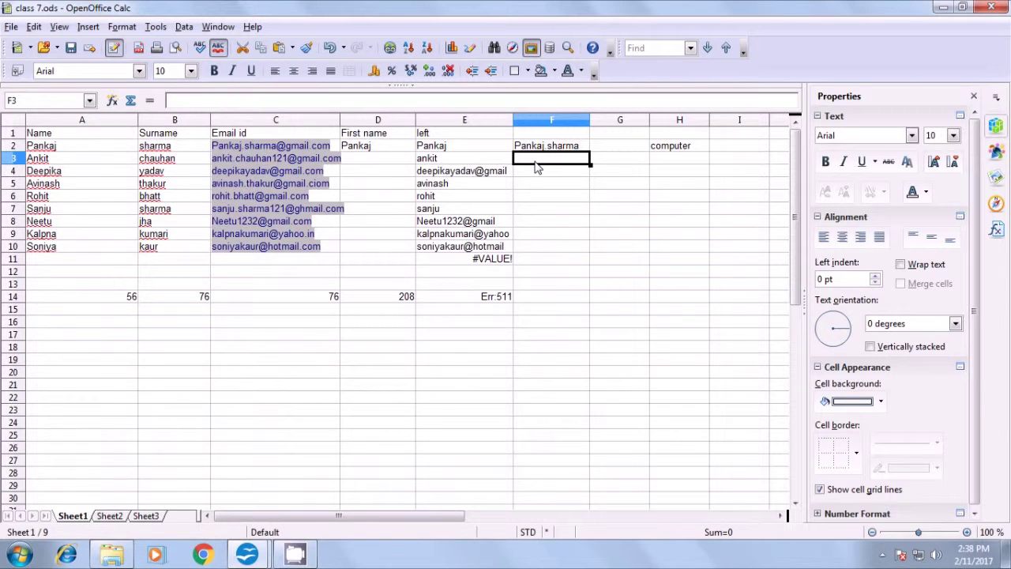
click(549, 149)
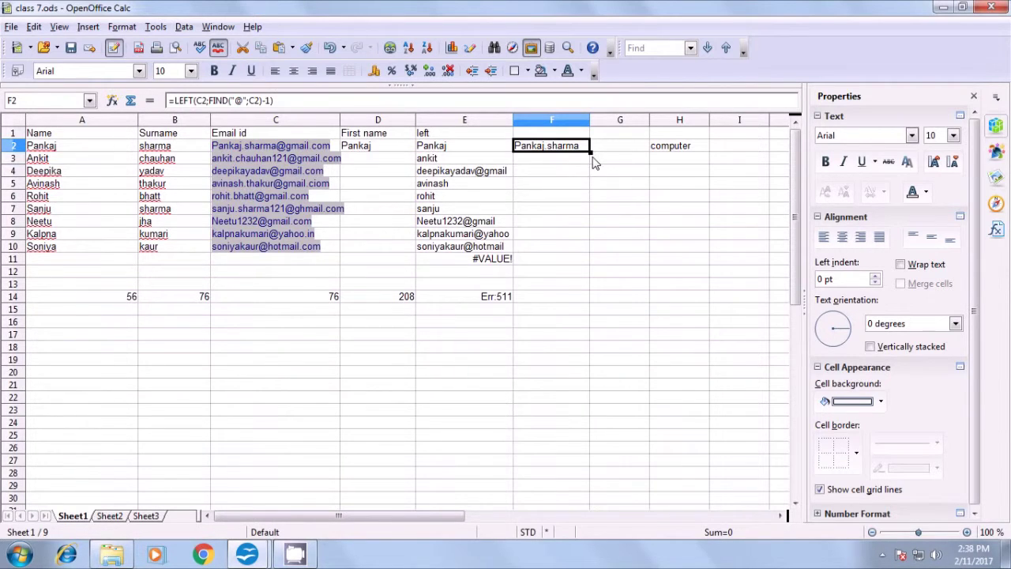
drag(592, 160, 600, 246)
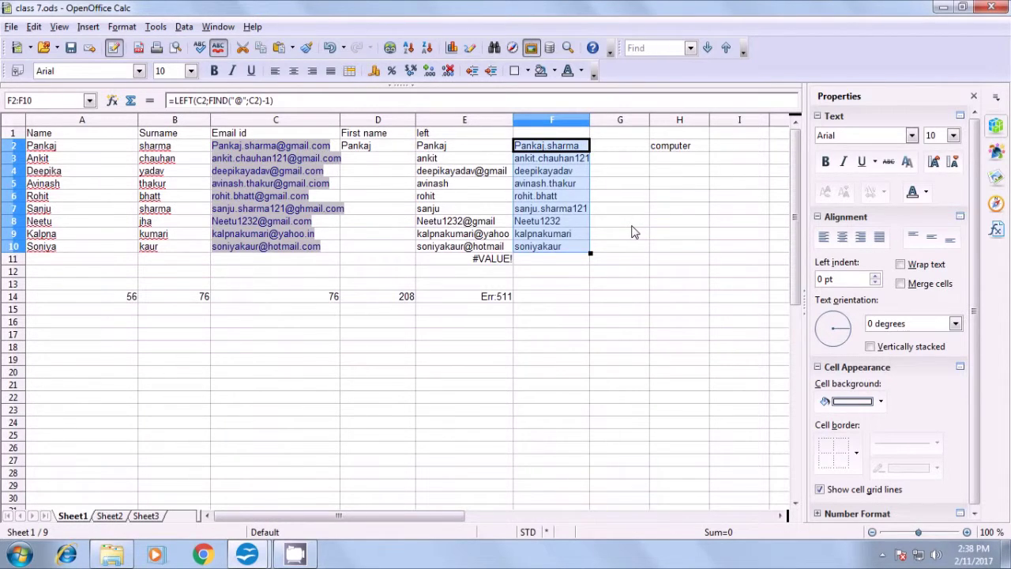
click(632, 229)
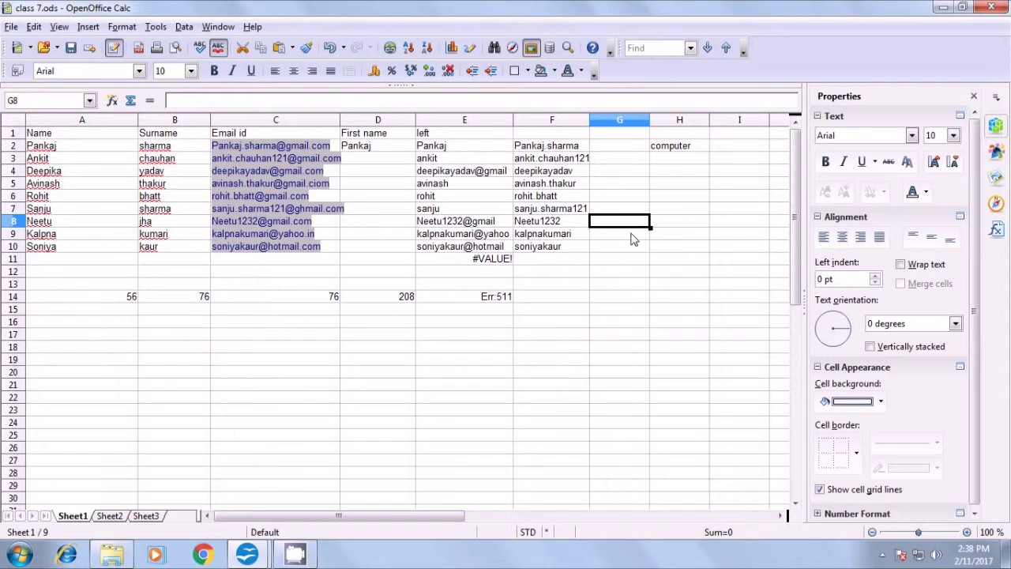
click(557, 150)
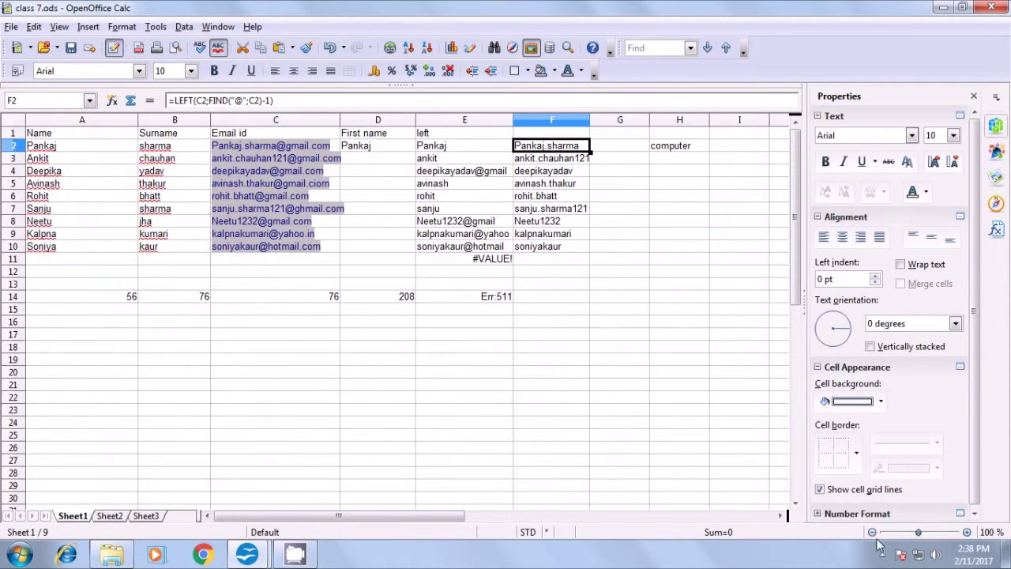
click(883, 554)
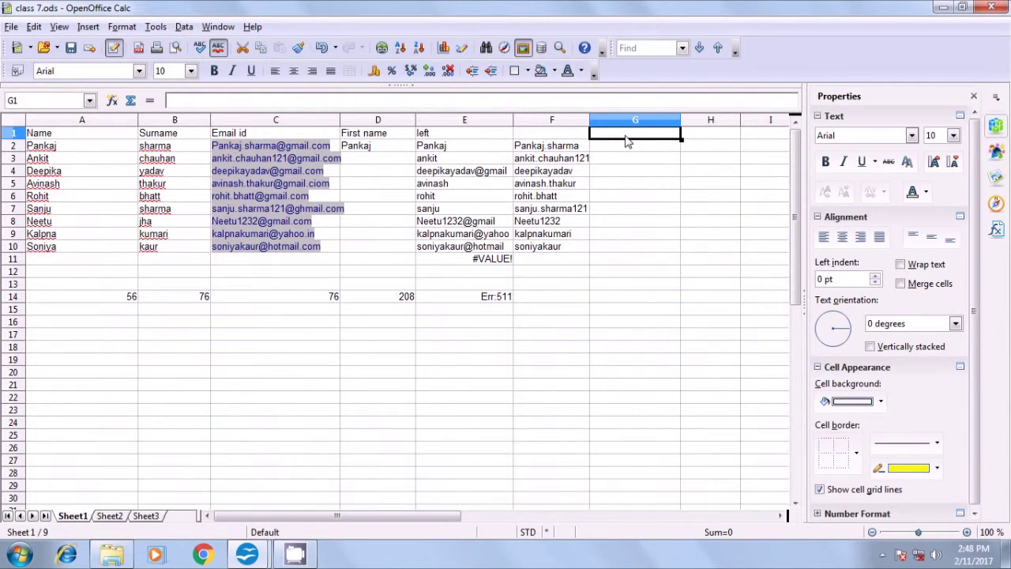
Type the heading 'Last name' in G1
text(Last)
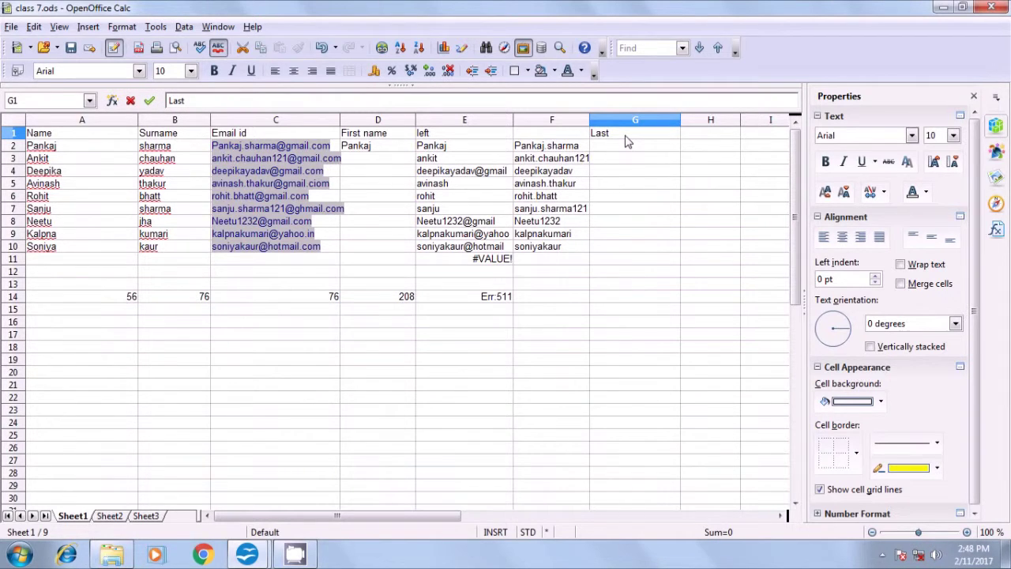
text( nam,)
key(BackSpace)
text(e)
key(Return)
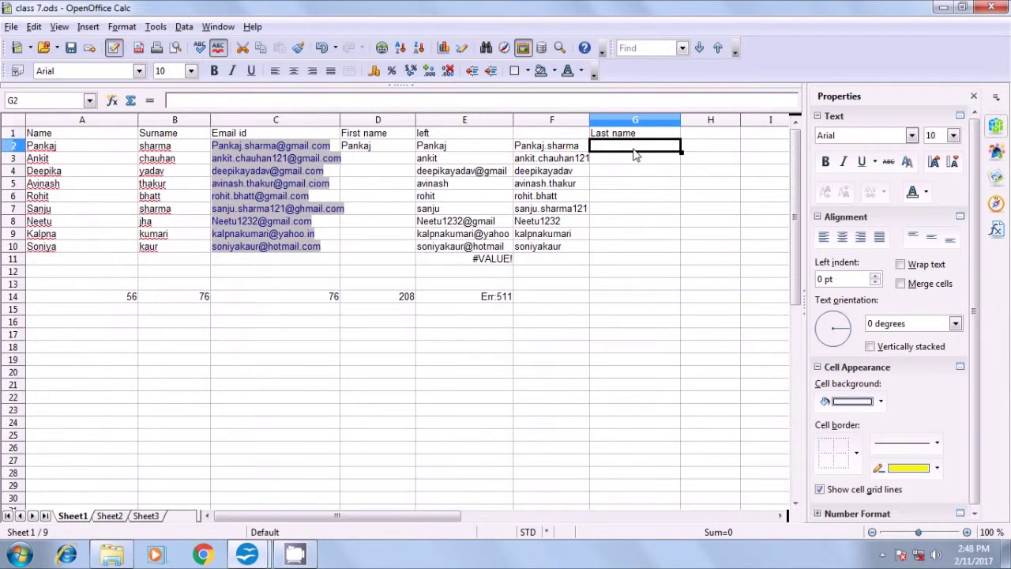
Enter =RIGHT(C2;3) in G2, showing com, and select G2 again
text(=right()
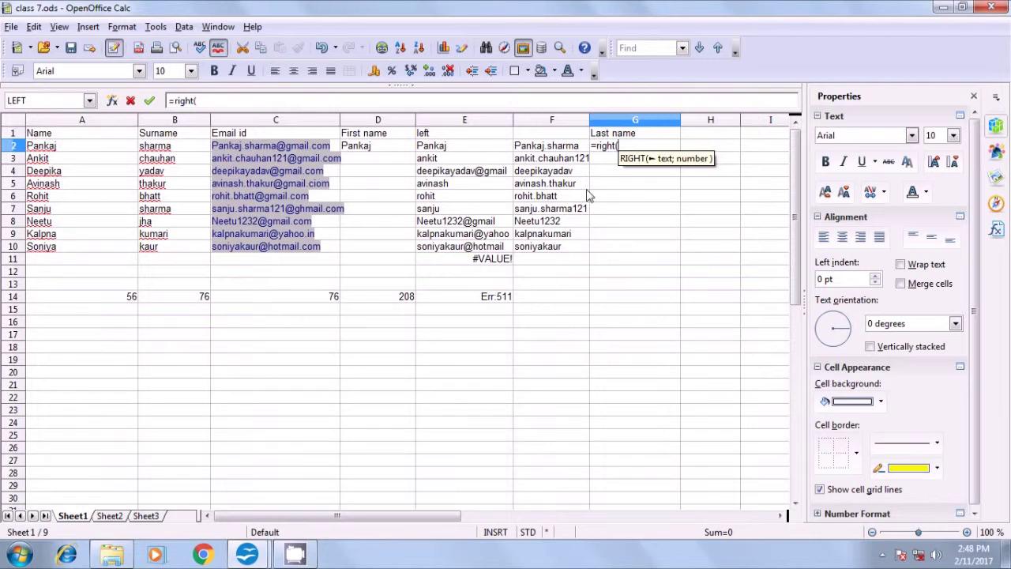
click(337, 149)
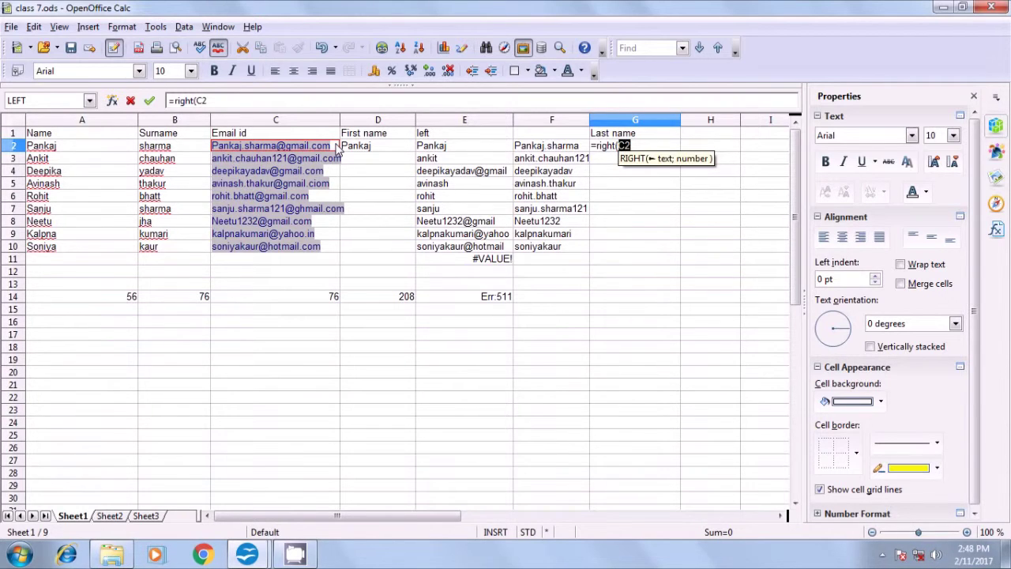
text(;3)
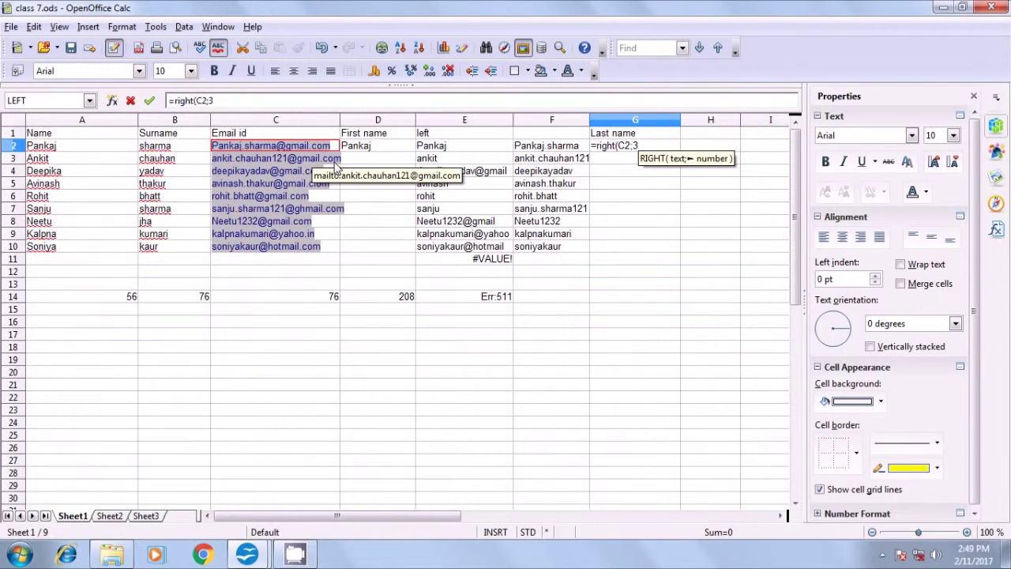
text())
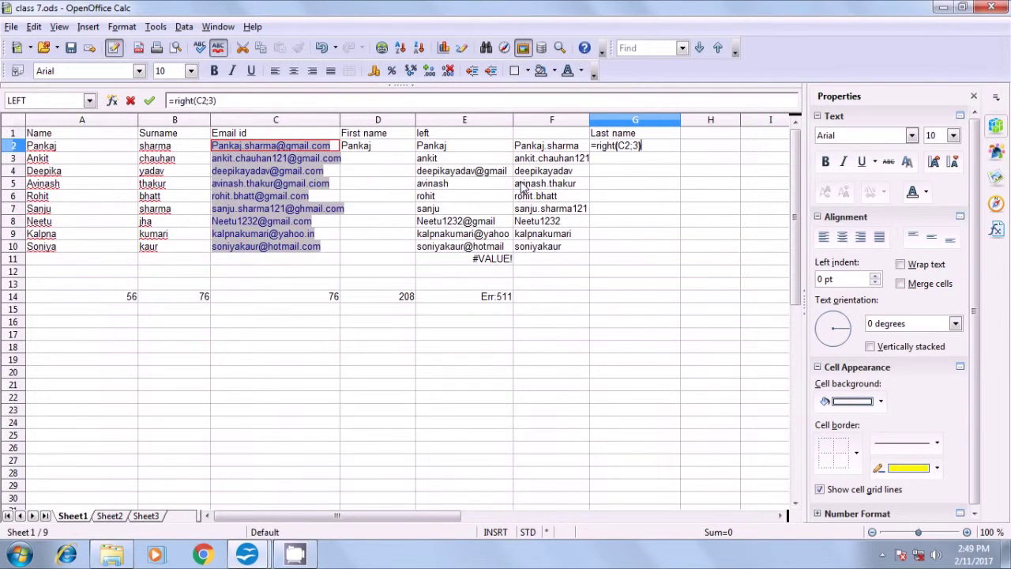
key(Return)
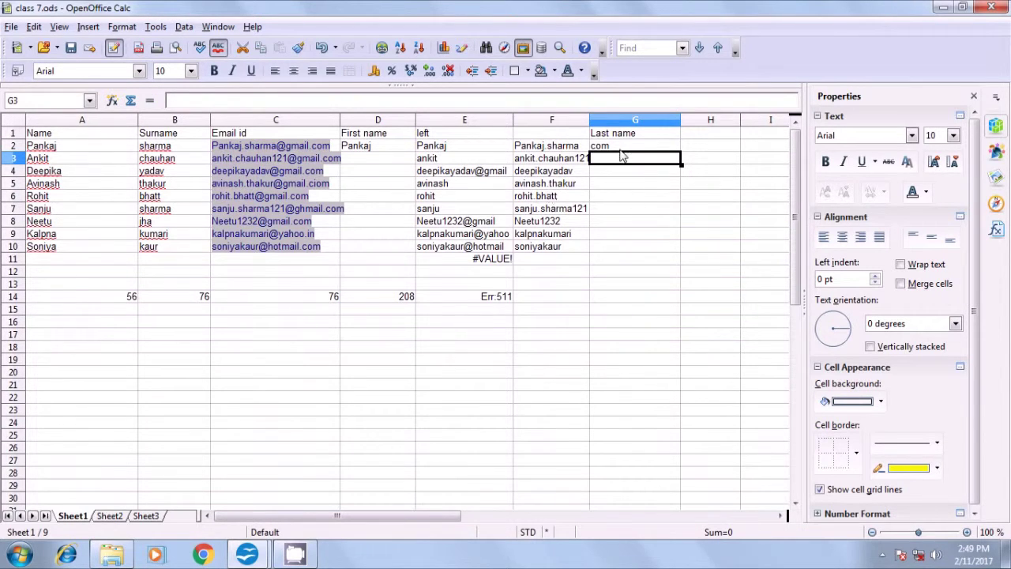
click(618, 148)
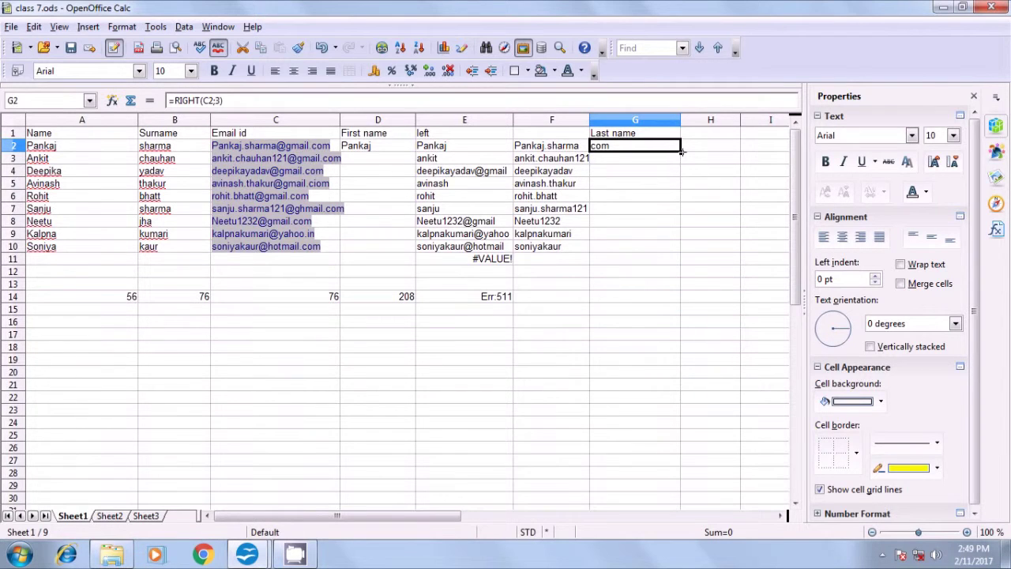
Copy the G2 RIGHT formula down to G10 and inspect the copies in G3–G10
drag(681, 151, 679, 251)
click(602, 265)
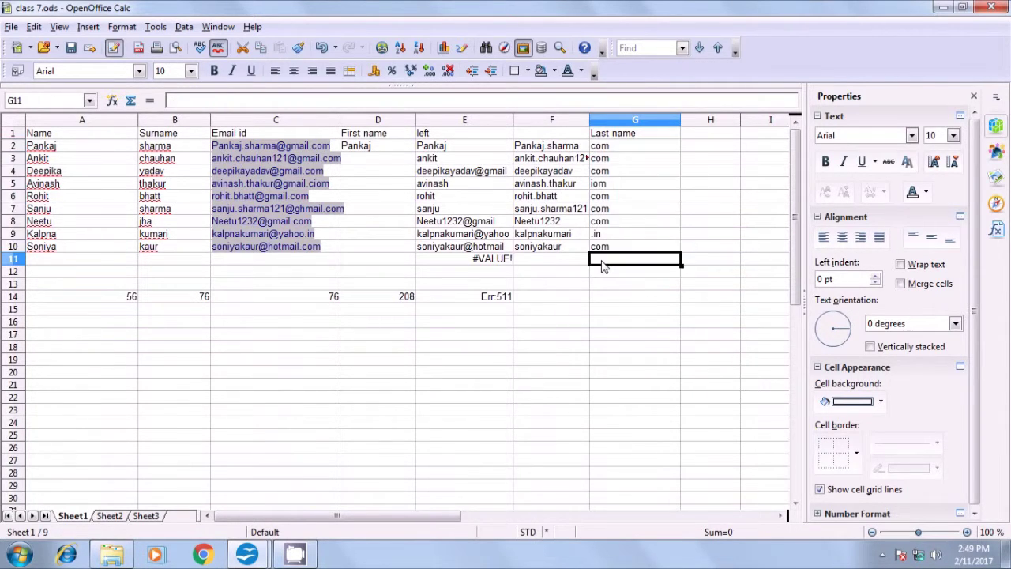
click(604, 159)
click(604, 172)
click(604, 185)
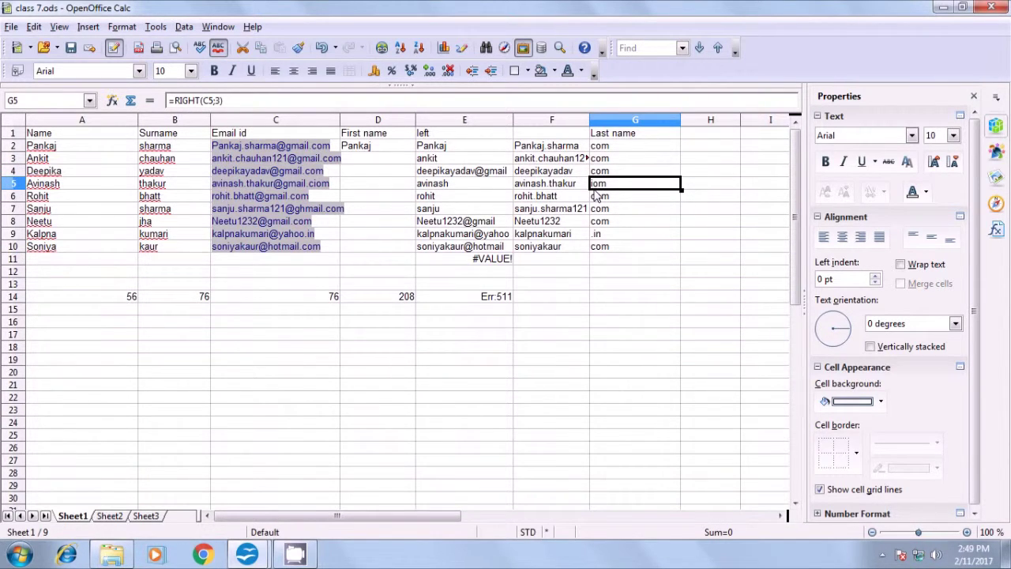
click(598, 248)
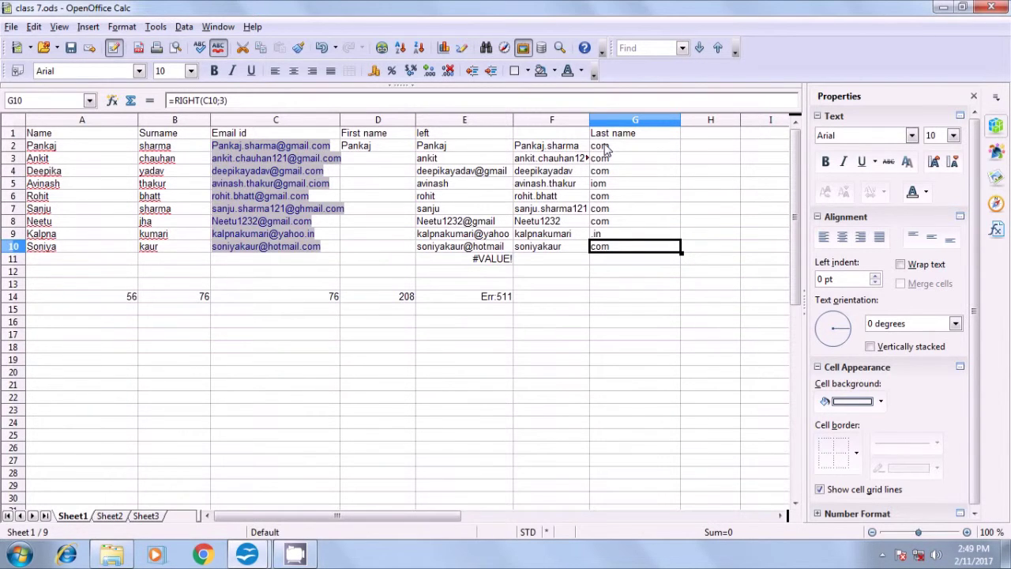
Clear the results from G2:G10 and select G2 for a new formula
drag(605, 150, 618, 251)
key(Delete)
click(594, 296)
click(622, 147)
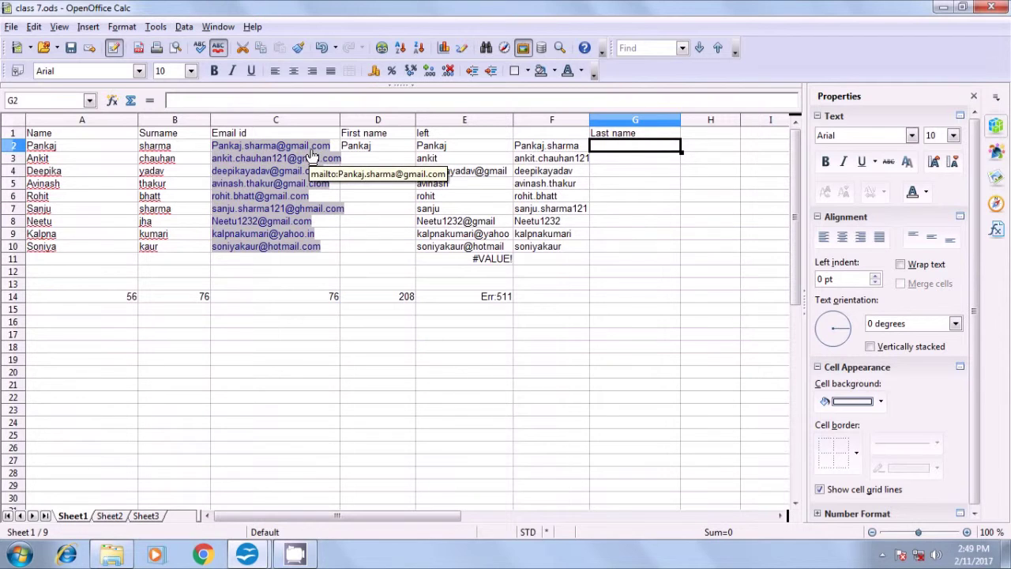
Enter =RIGHT(C2;LEN(C2)-FIND(".";C2;FIND("@";C2))) in G2 to return com
text(=right)
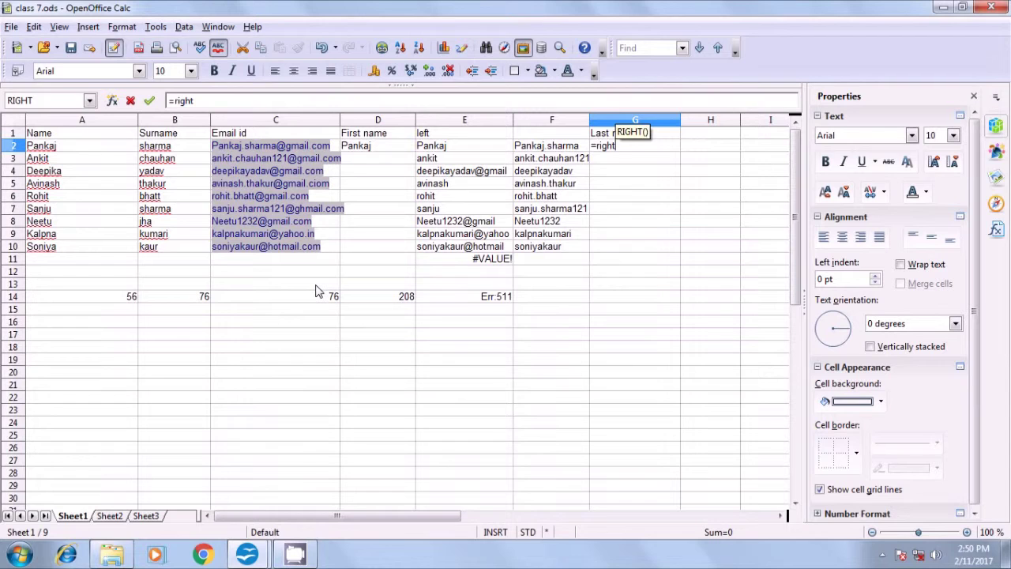
text(()
click(332, 149)
text(;)
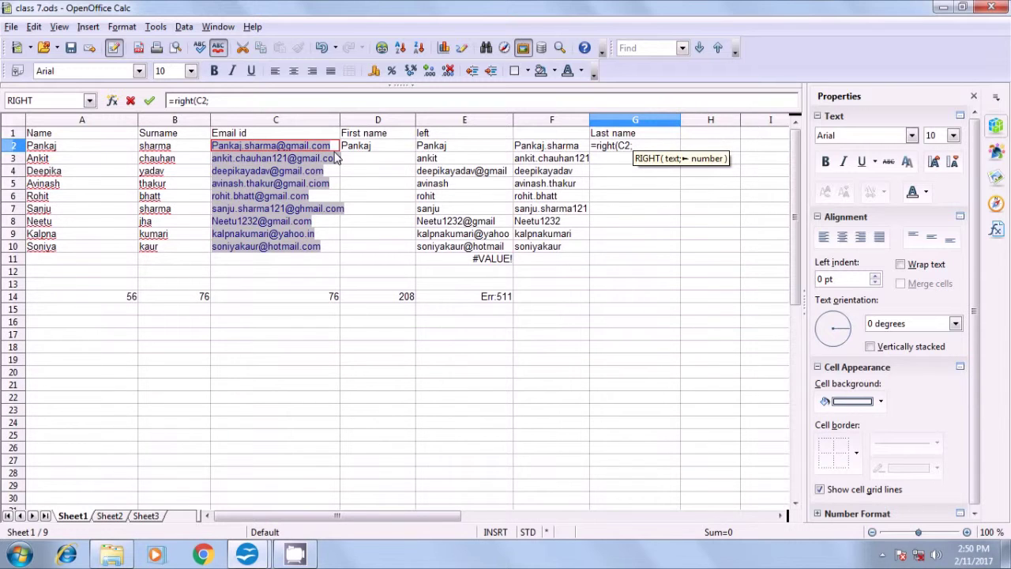
text(len()
click(335, 149)
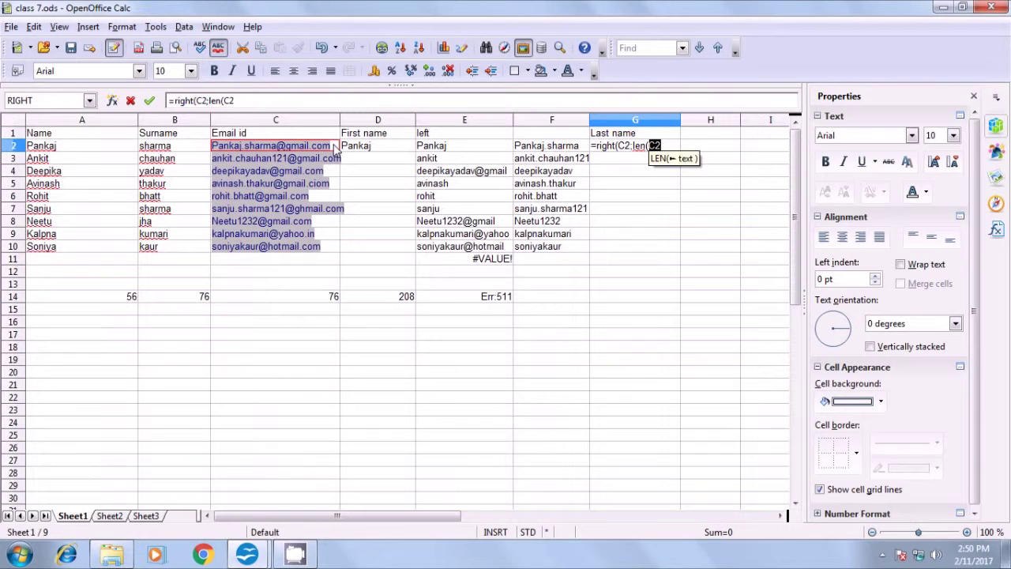
text())
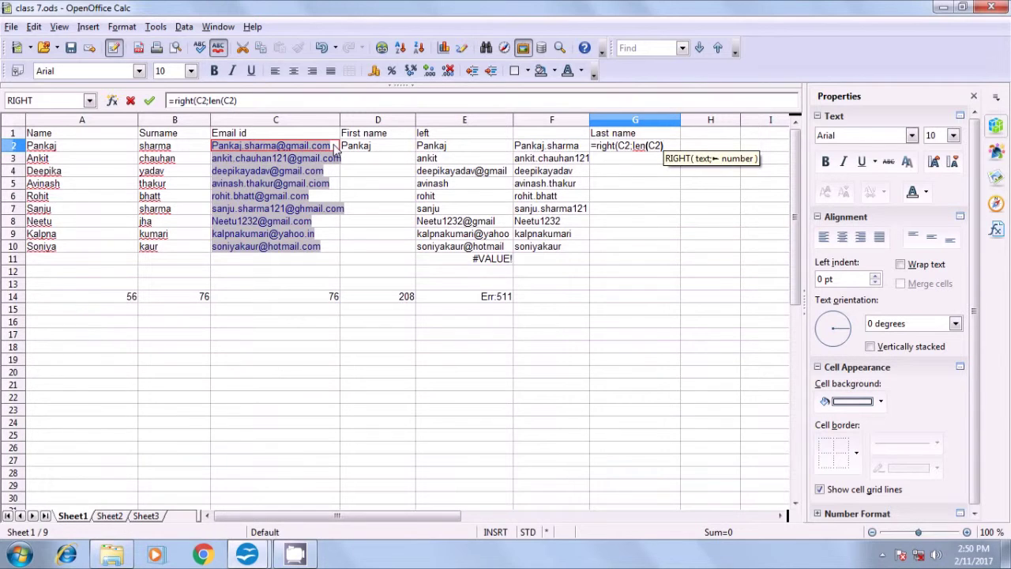
text(-)
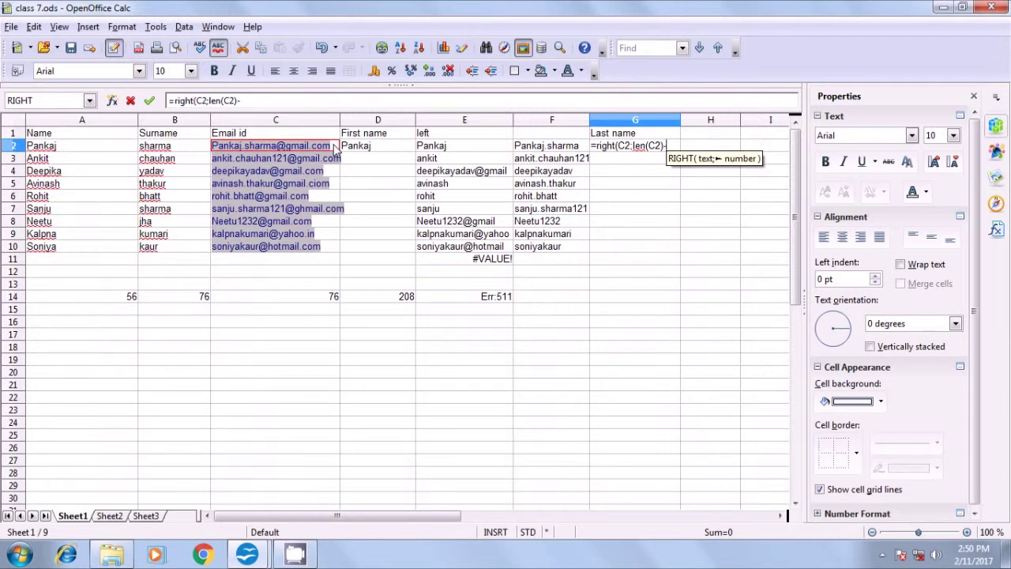
text(finf)
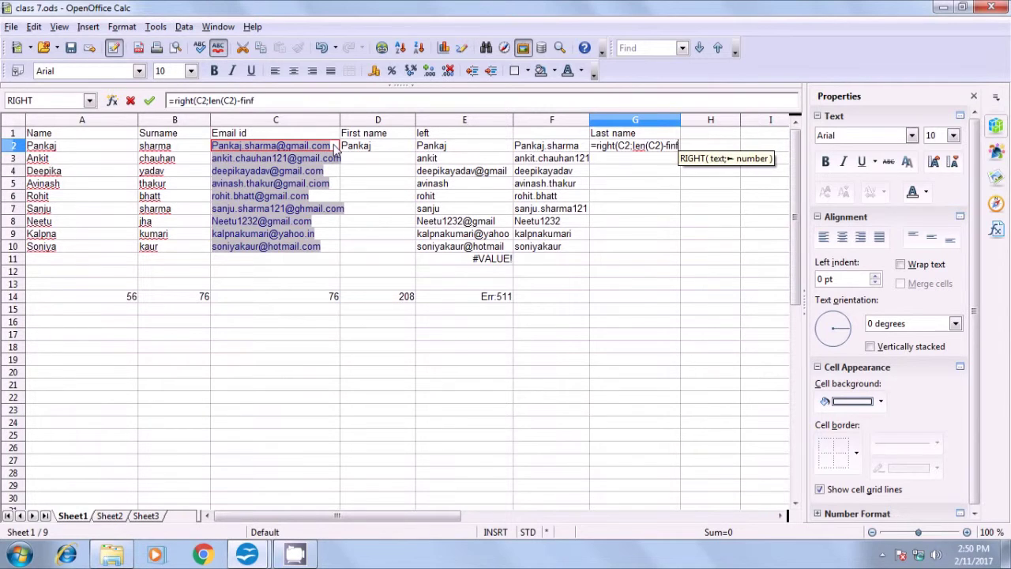
key(BackSpace)
text(d()
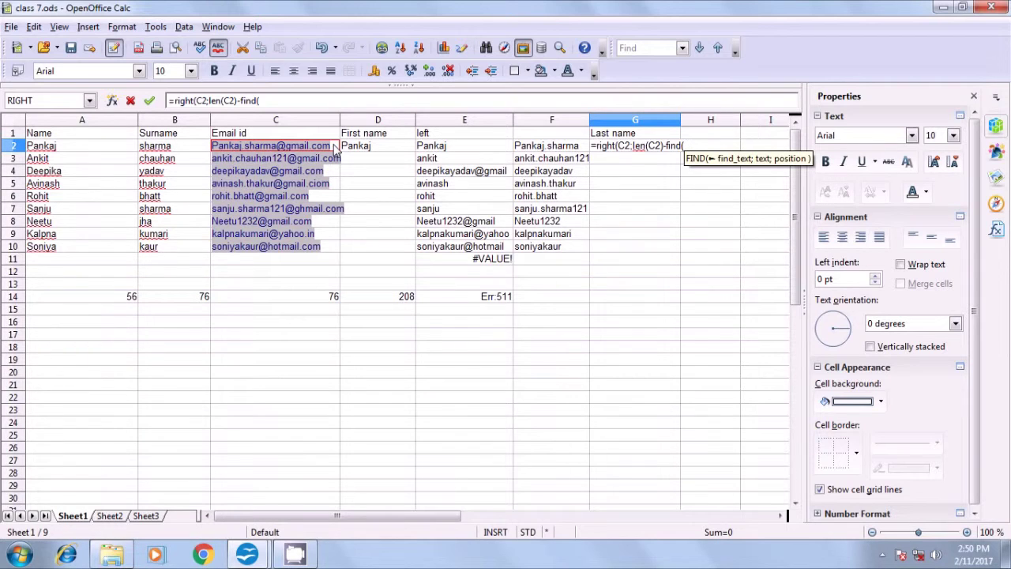
text(")
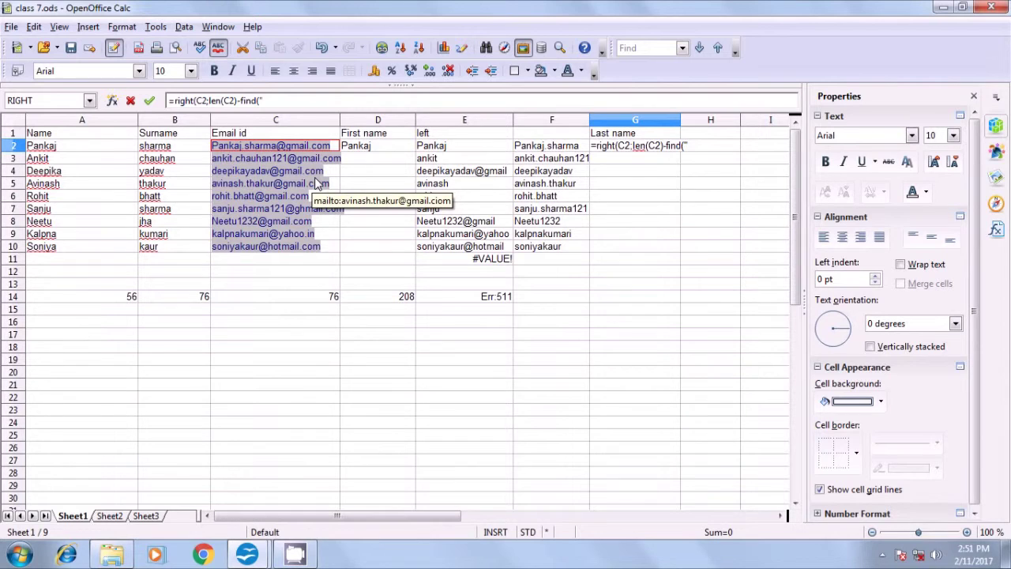
text(.")
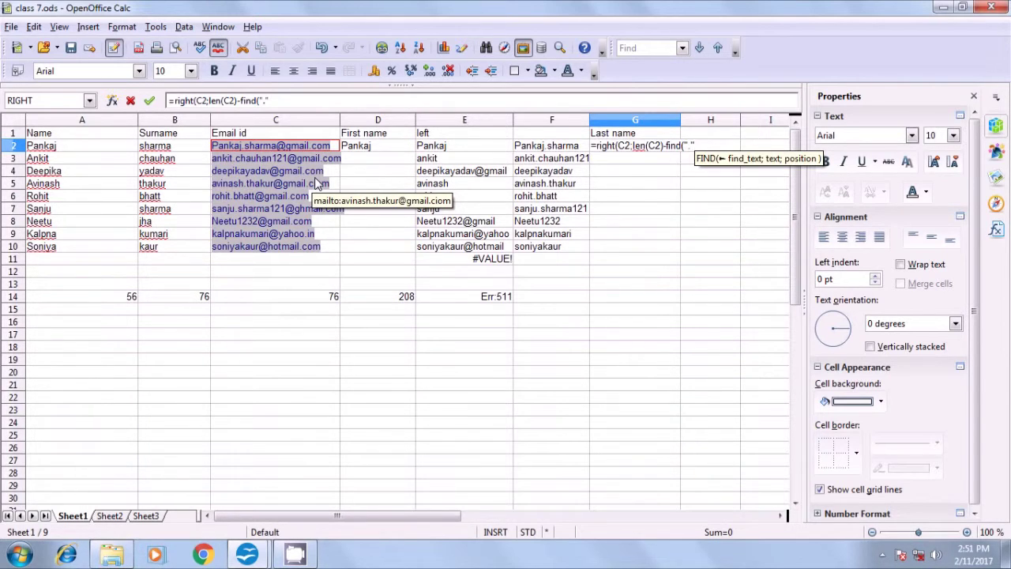
text(;C2;find)
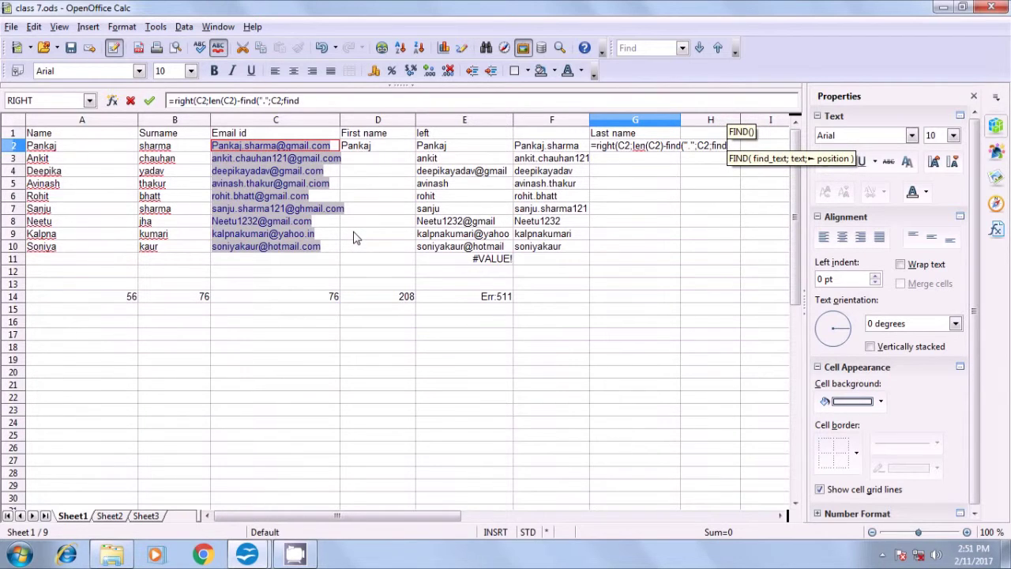
text(()
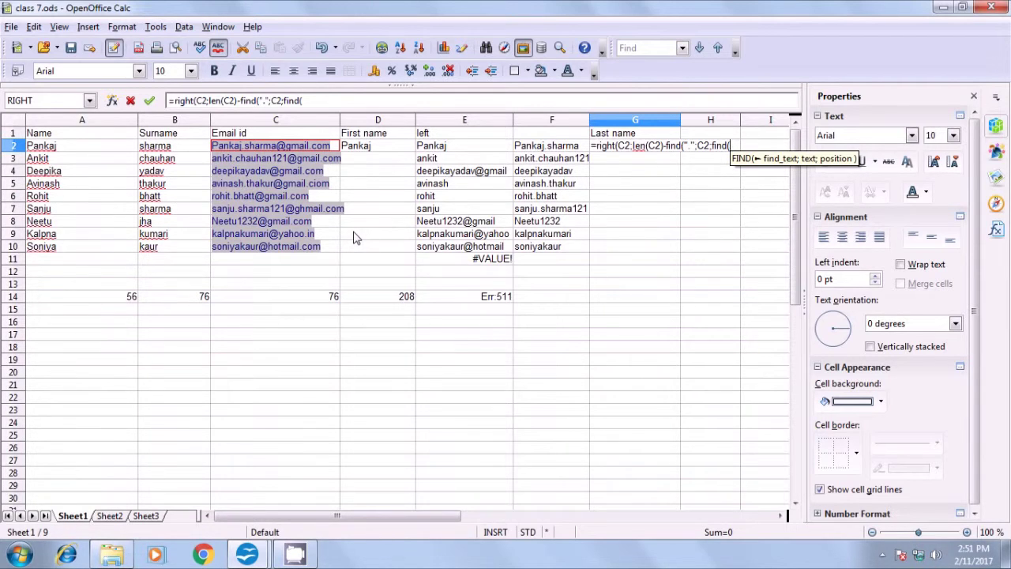
text(")
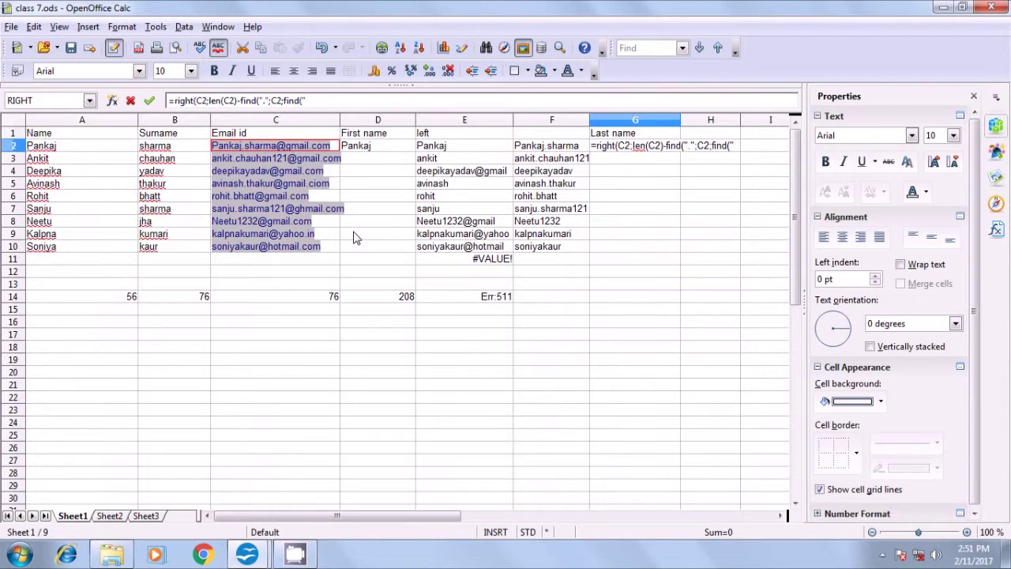
text(@")
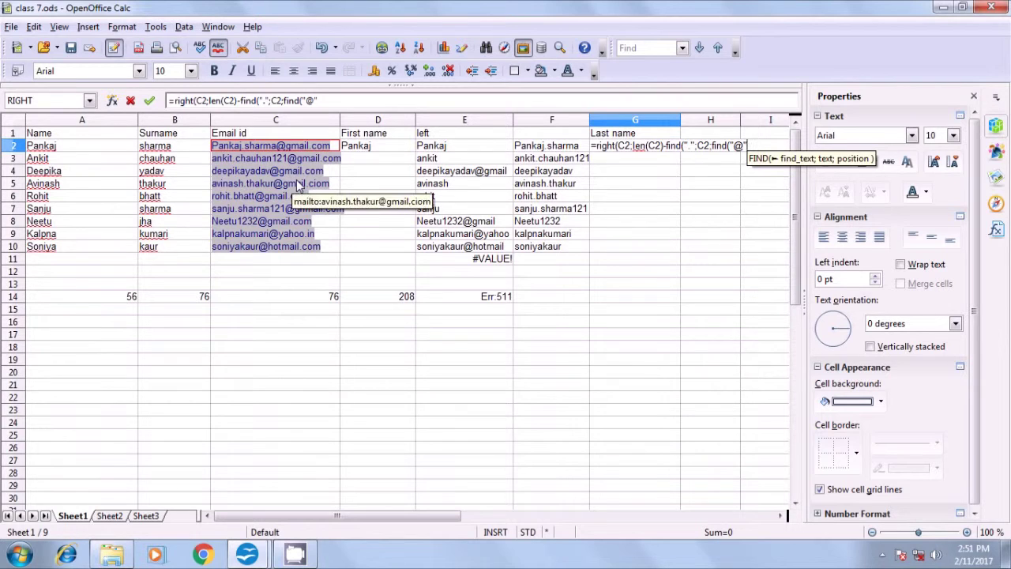
text(;)
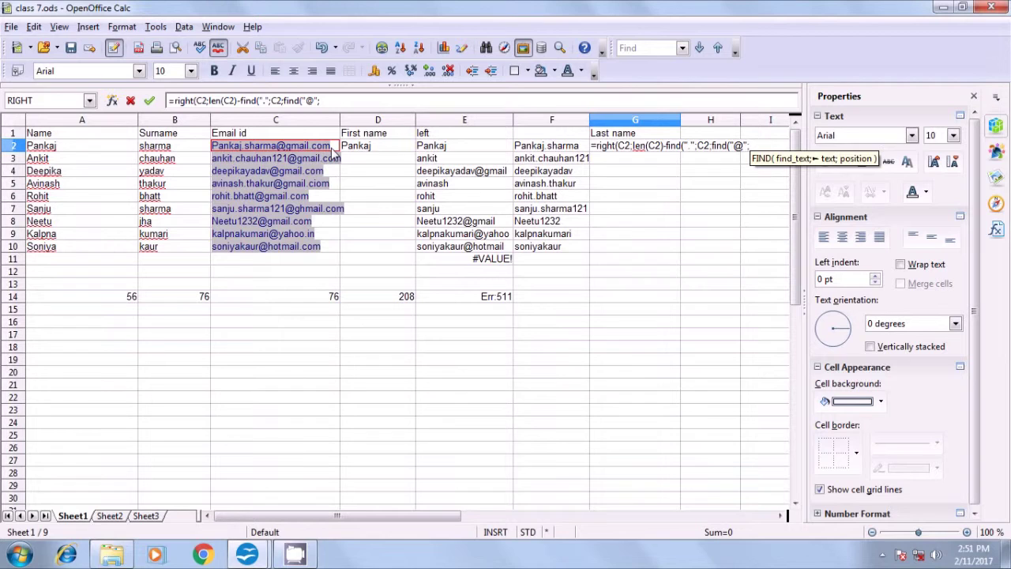
click(334, 150)
text())
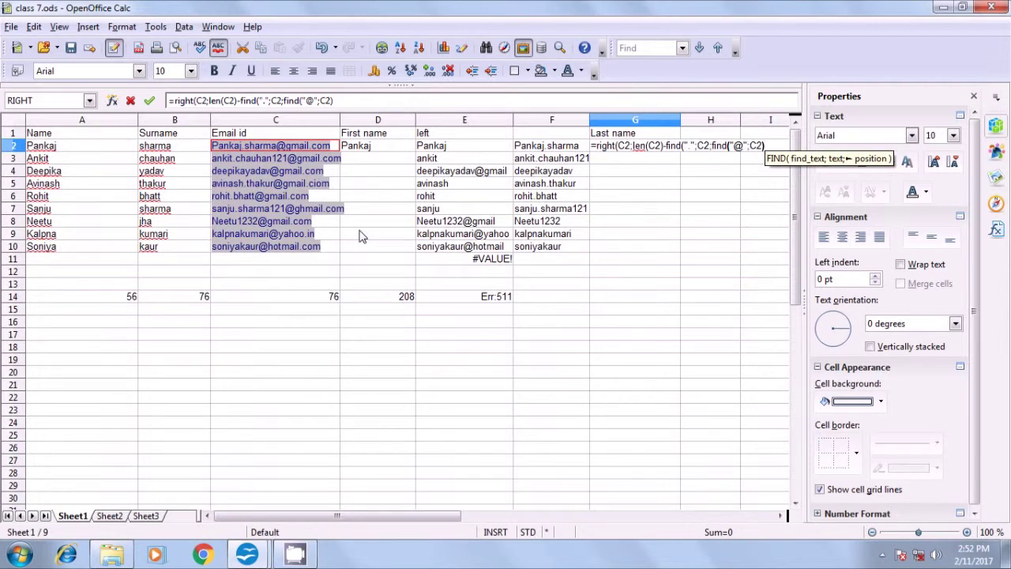
text()))
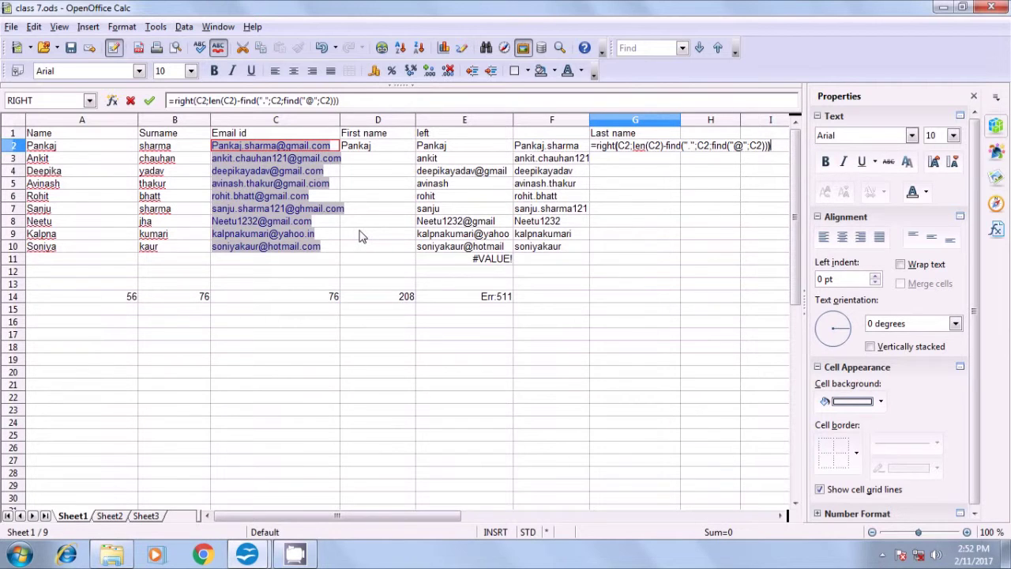
key(Return)
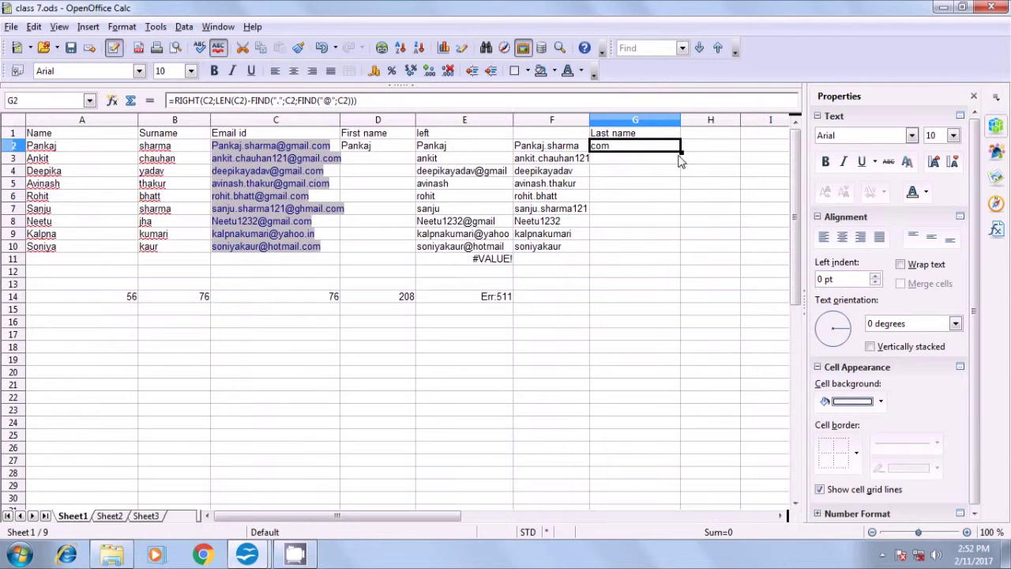
Fill the G2 formula down to G10 and check the results com, ciom and in
drag(681, 151, 681, 252)
click(661, 294)
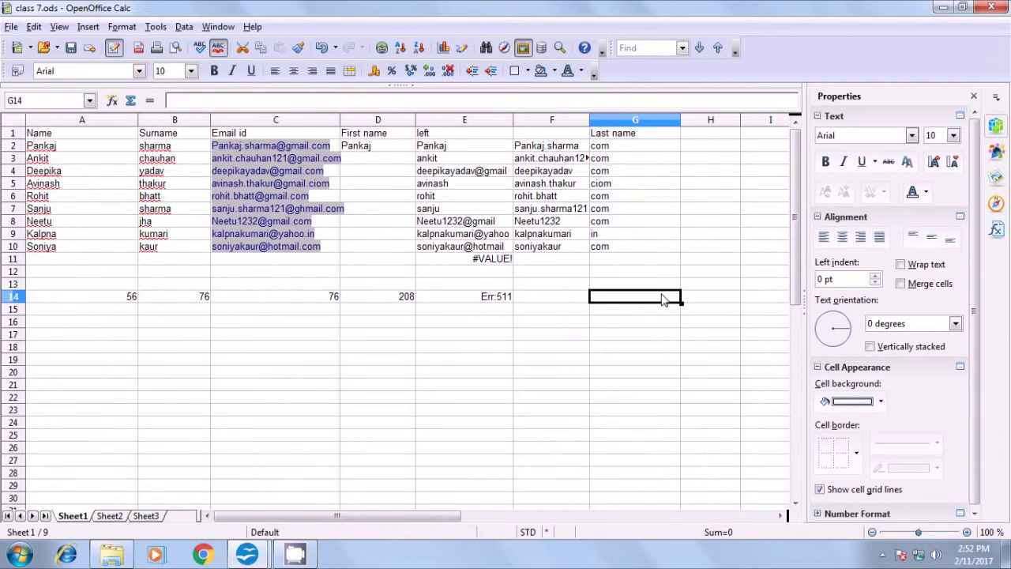
click(624, 150)
click(624, 160)
click(621, 184)
click(615, 213)
click(613, 234)
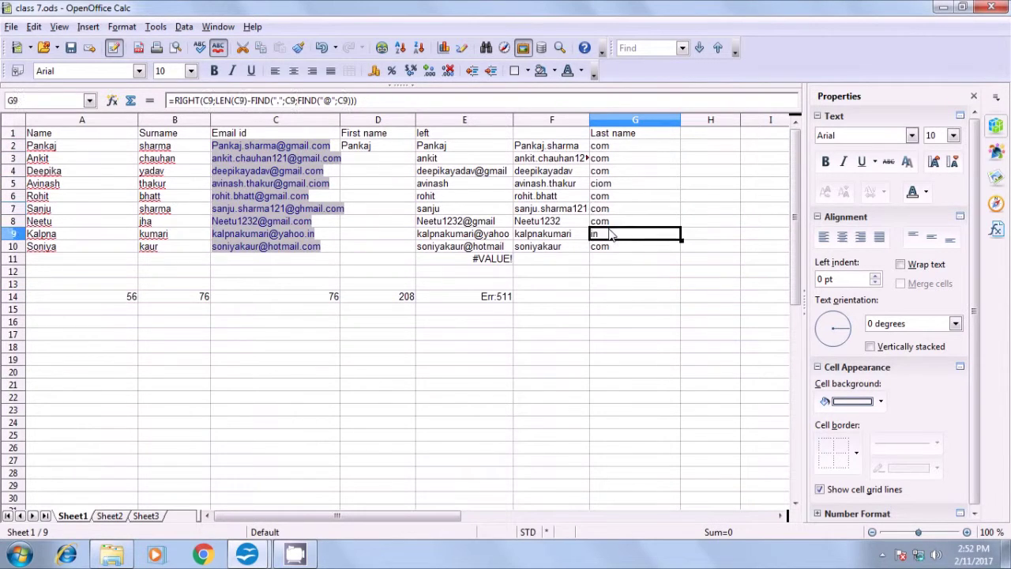
click(611, 247)
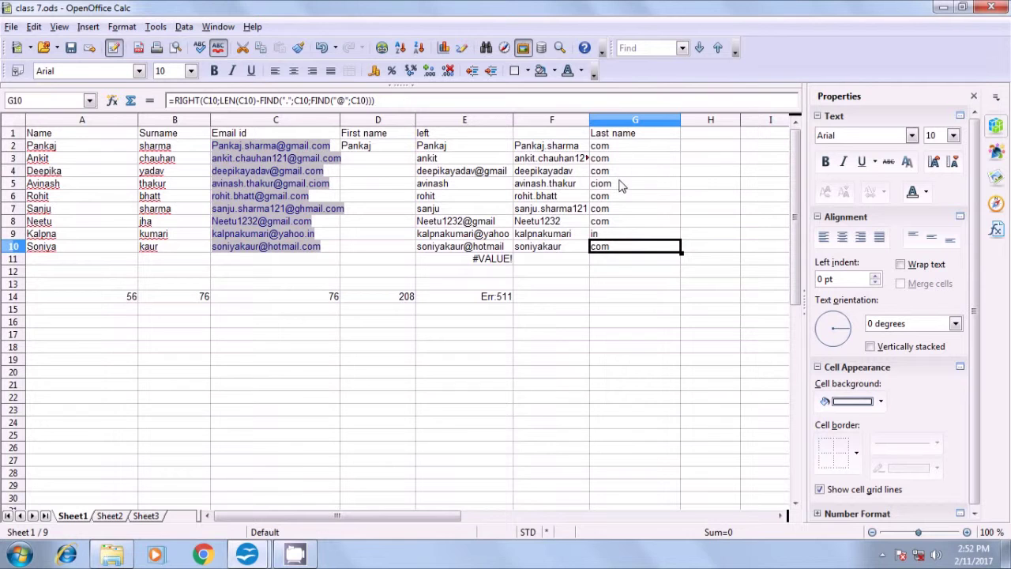
click(625, 269)
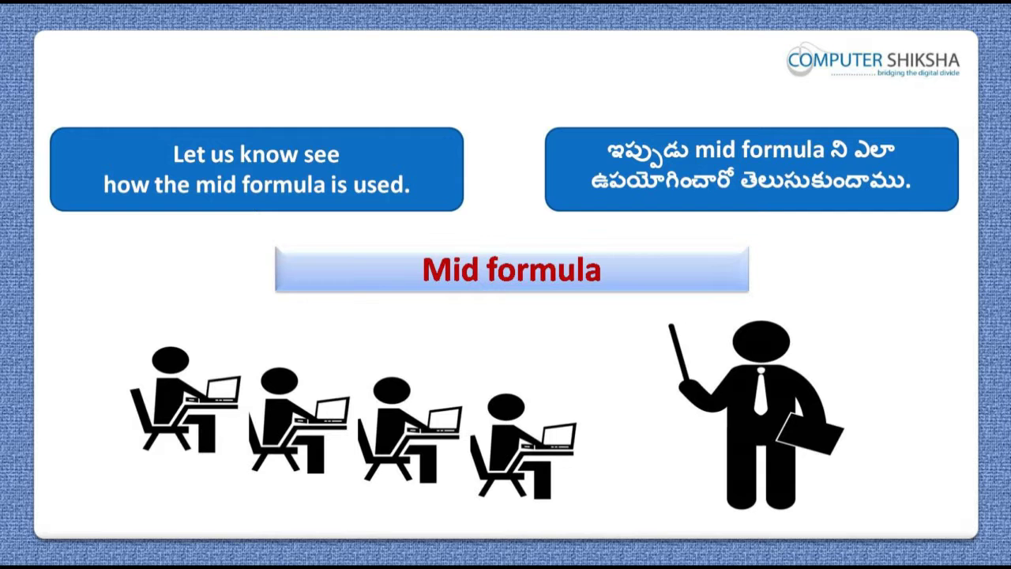
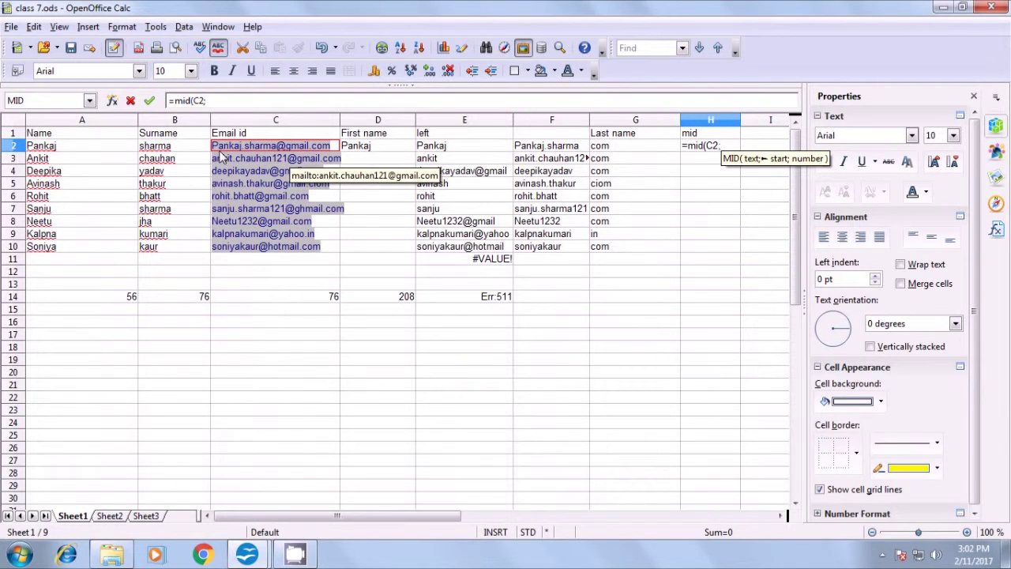
Enter =MID(C2;14;4) in H2, then revise it to start at position 15
text(14)
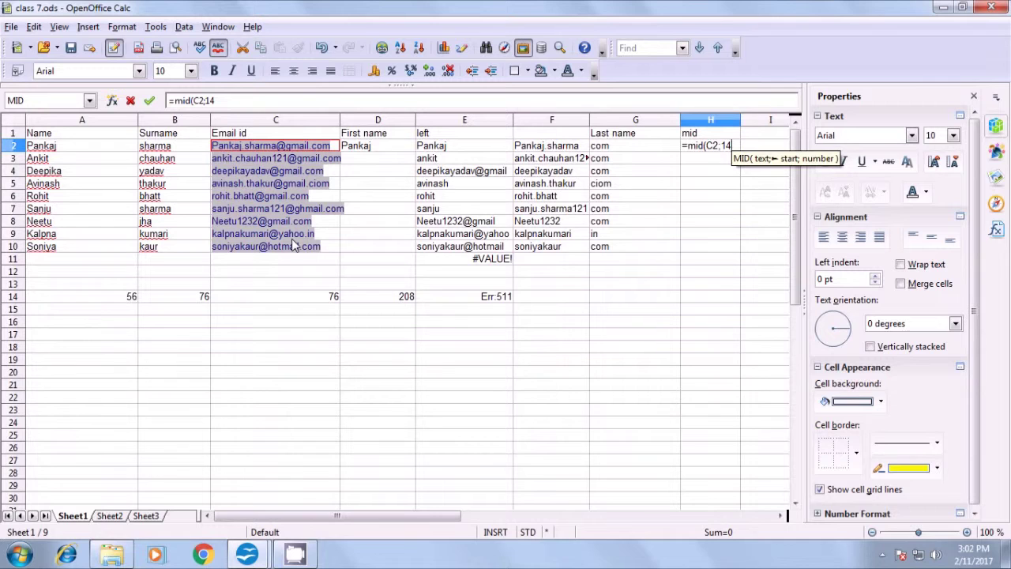
text(;)
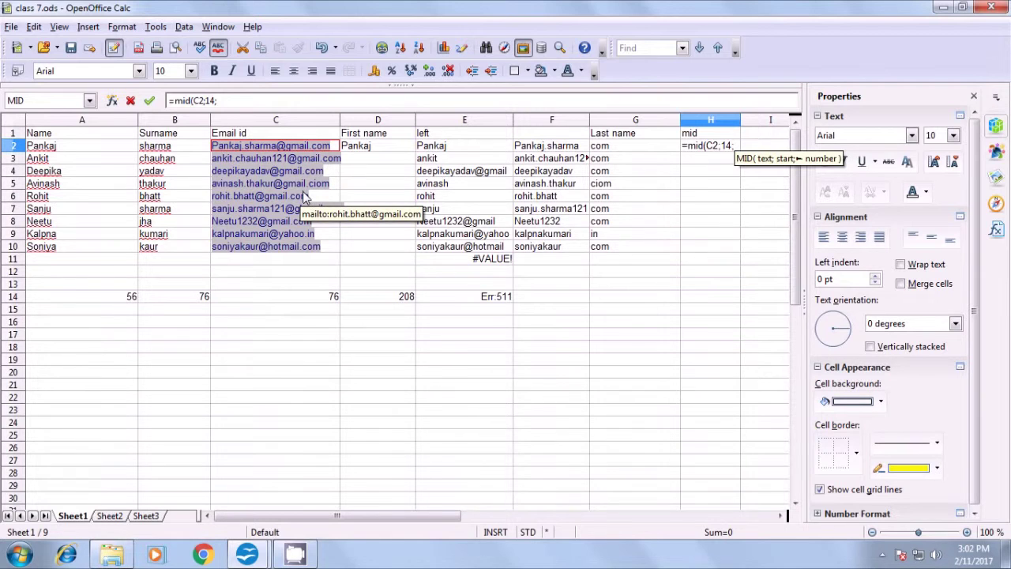
text(4)
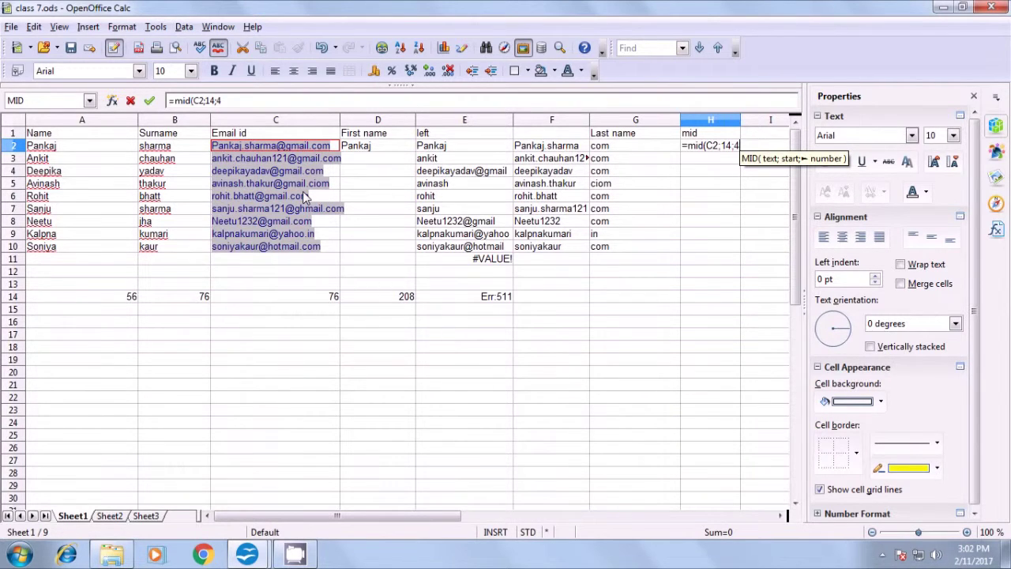
text())
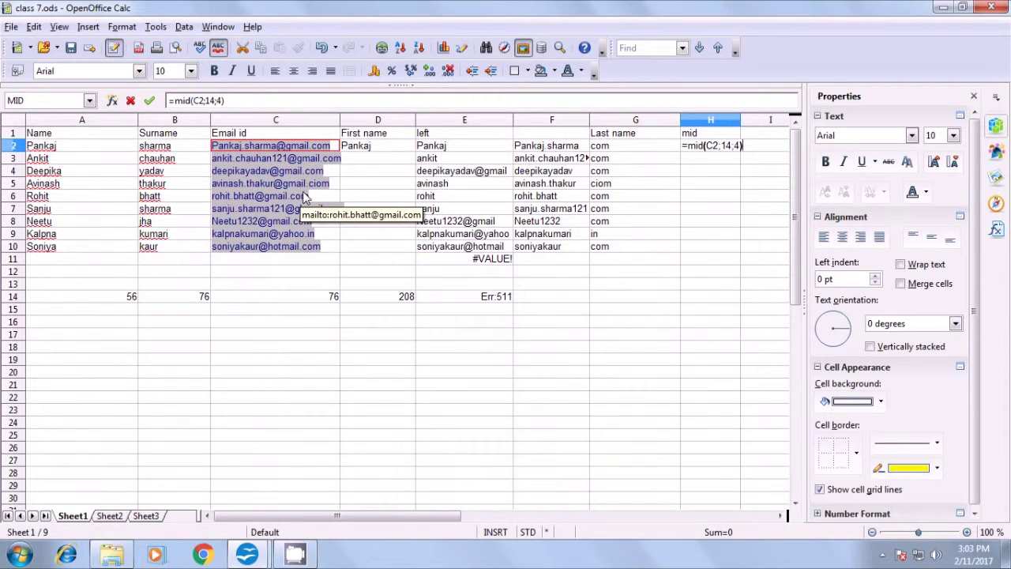
key(Return)
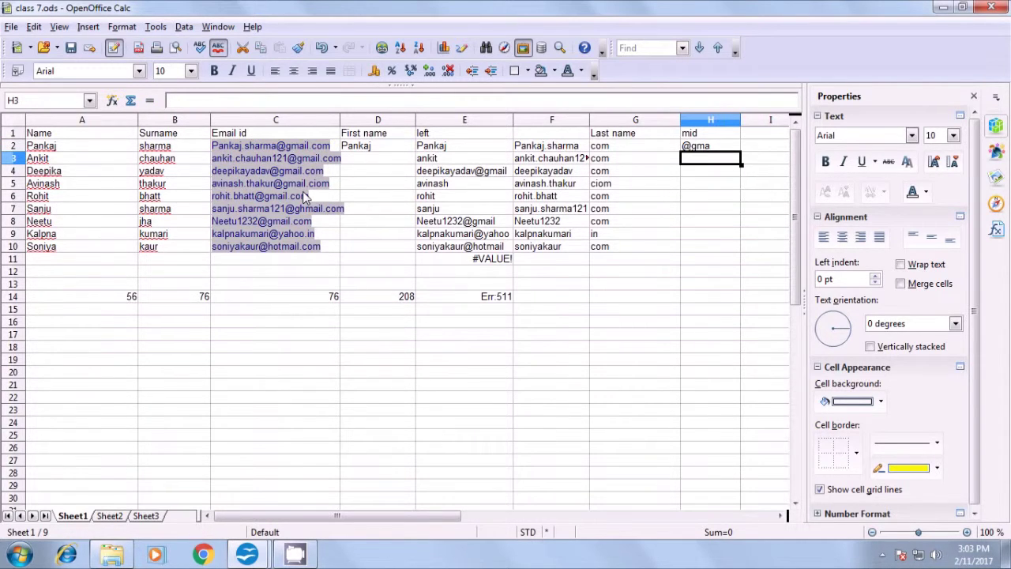
click(713, 148)
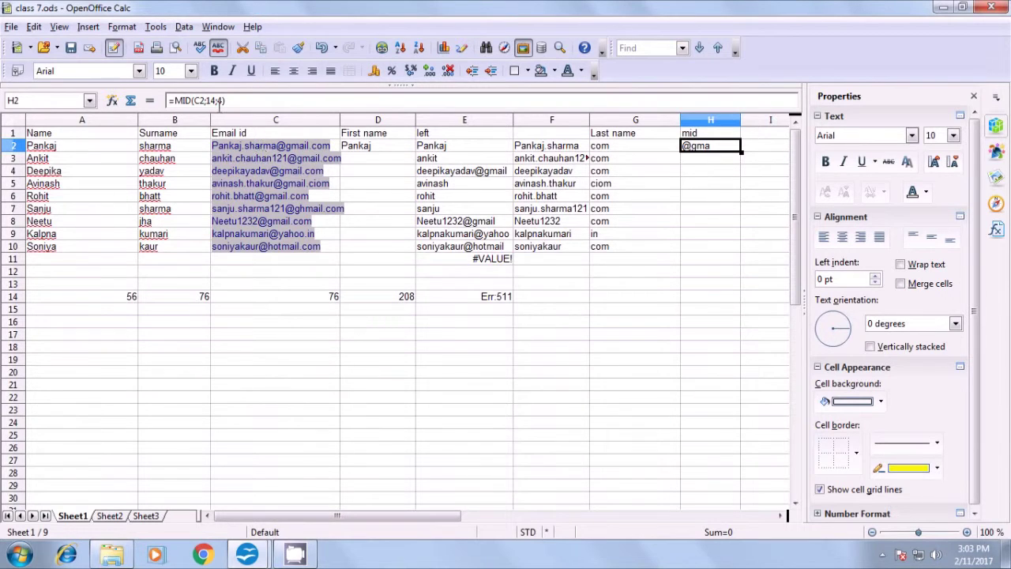
click(219, 103)
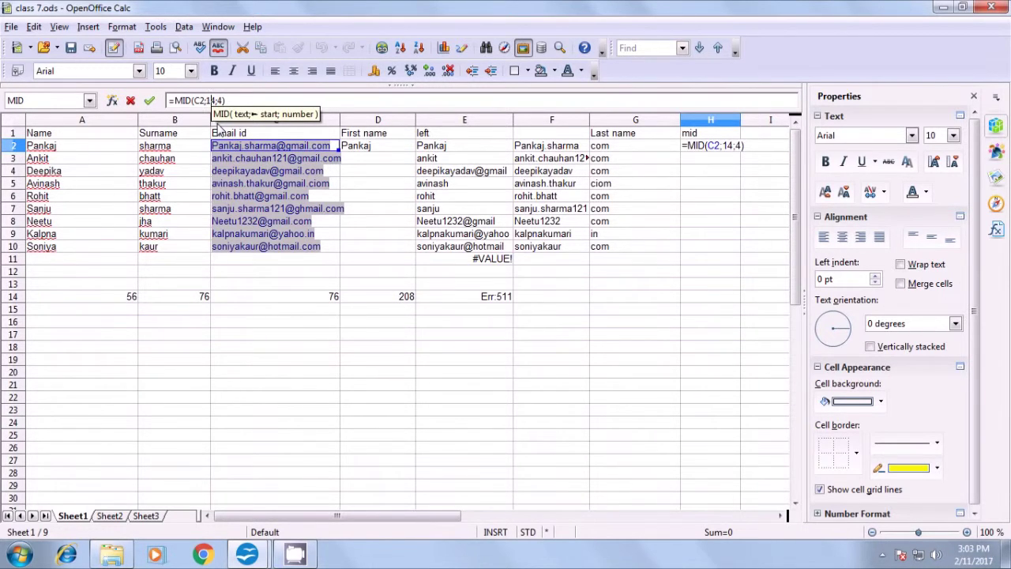
key(BackSpace)
text(5)
key(Delete)
key(BackSpace)
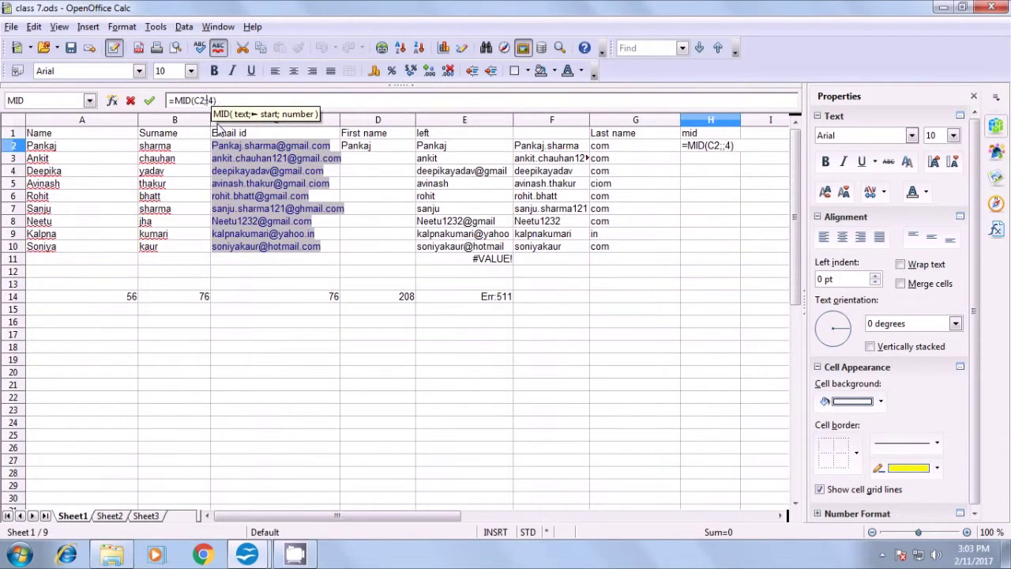
text(15)
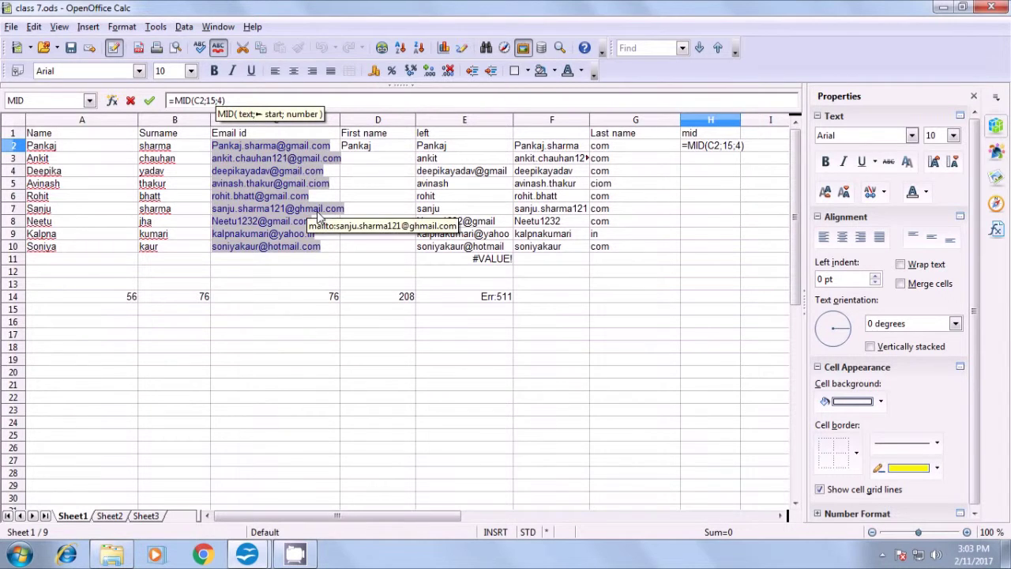
key(Return)
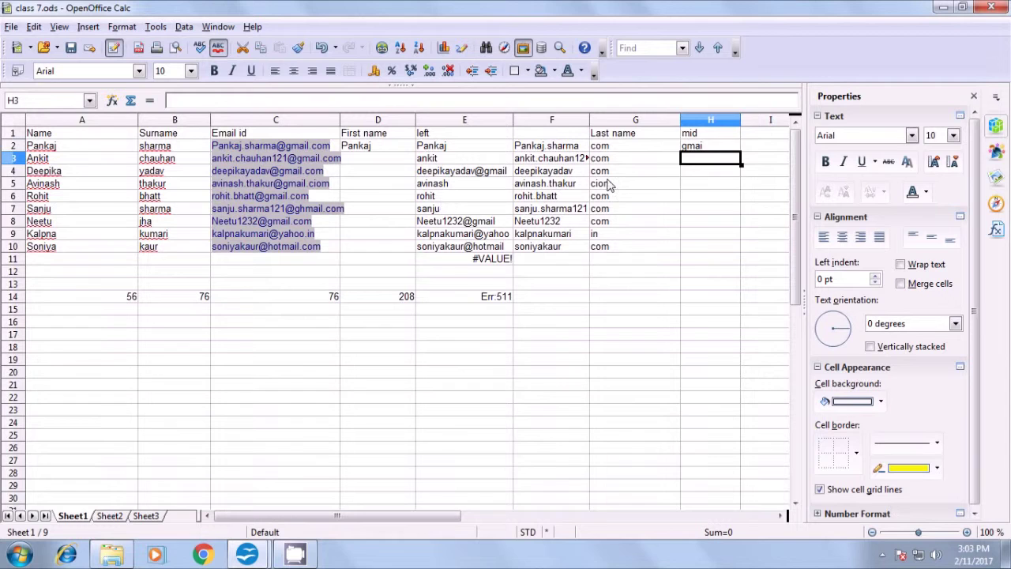
Fill the fixed-position MID formula down H2:H10 with Ctrl+D and review each result
drag(710, 145, 710, 247)
key(ctrl+d)
click(733, 299)
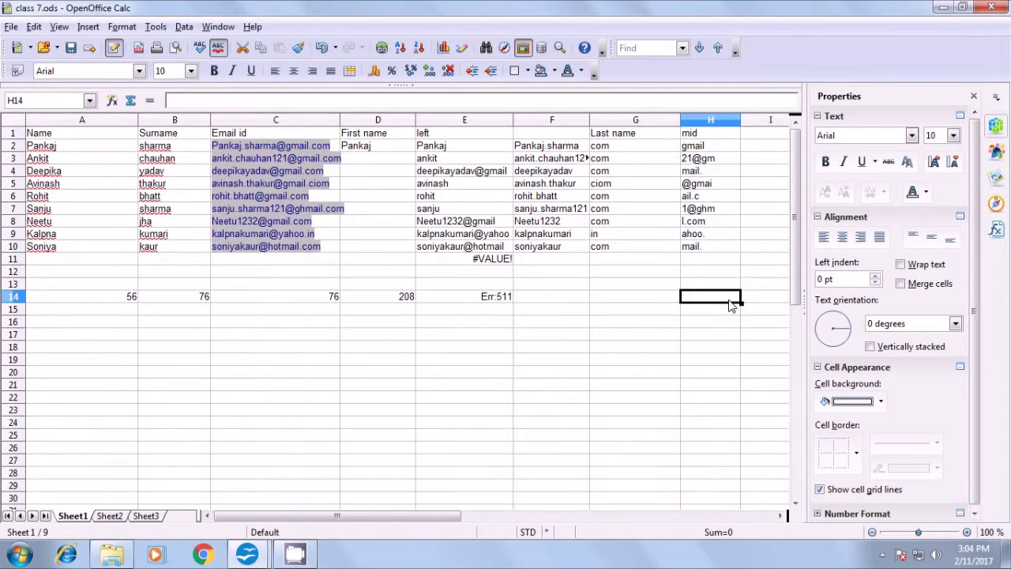
click(698, 172)
click(698, 183)
click(700, 208)
click(702, 222)
click(703, 234)
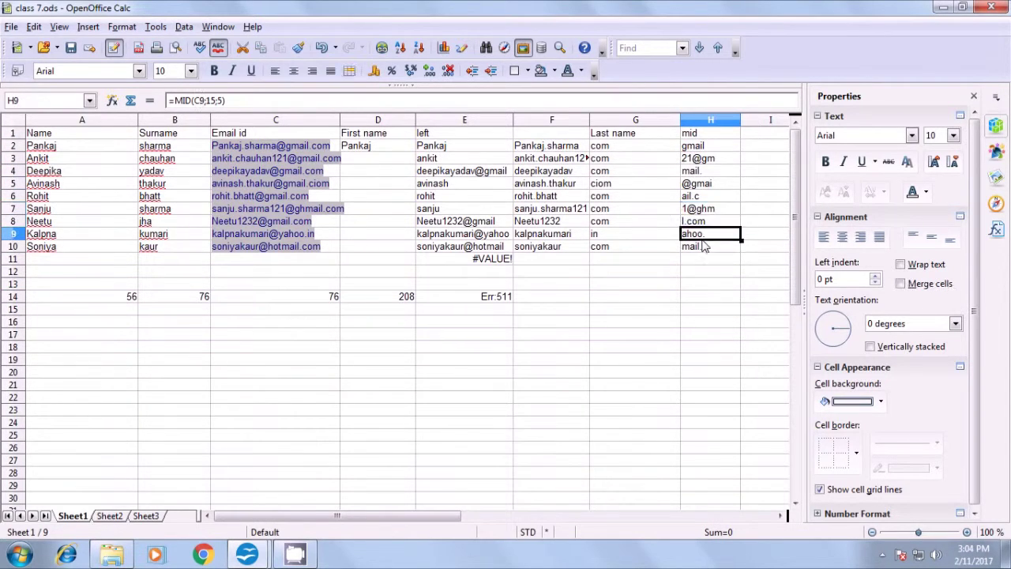
click(702, 247)
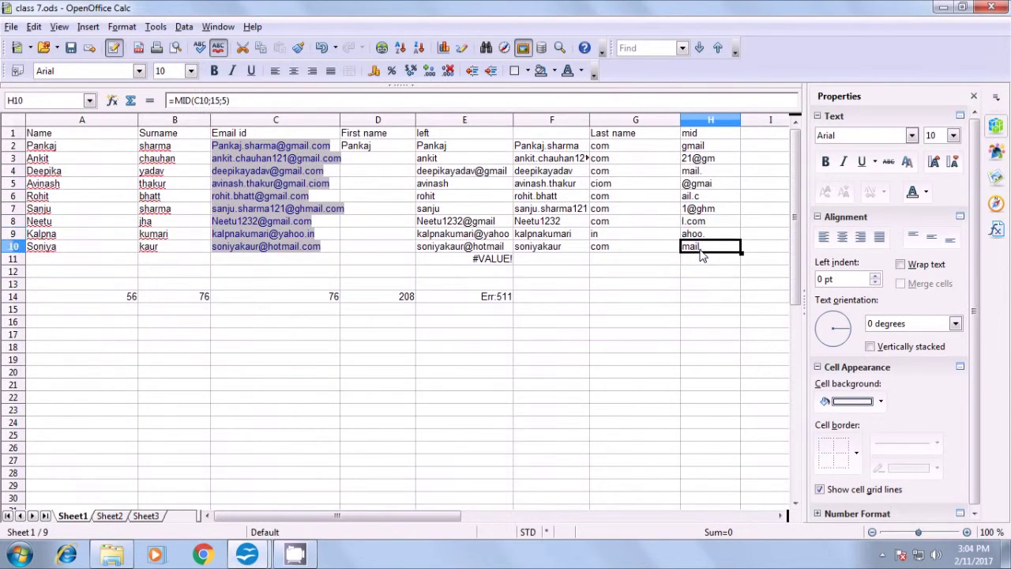
Delete the incorrect MID results from H2:H10
click(702, 147)
drag(701, 169, 703, 248)
key(Delete)
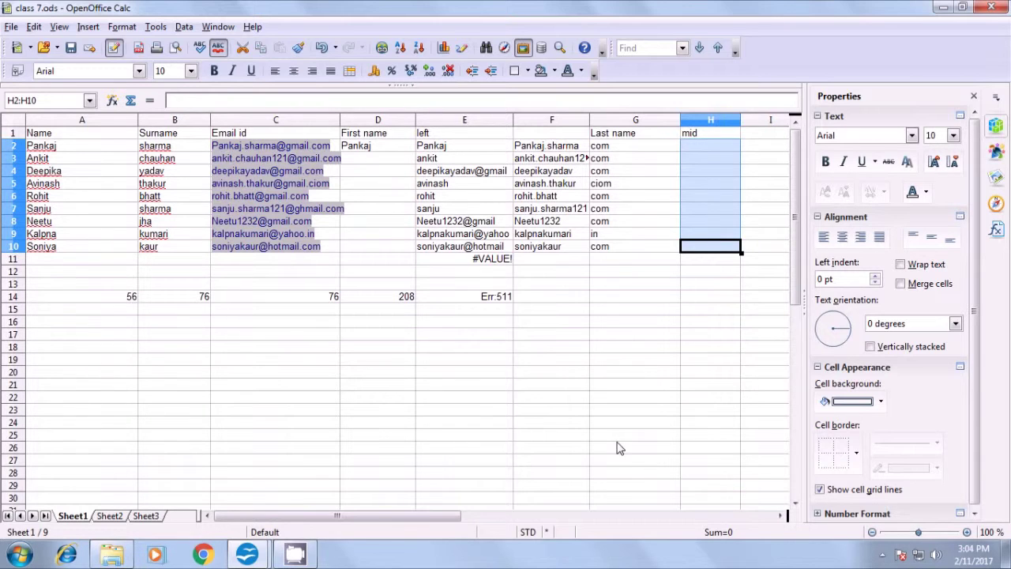
Begin H2's formula as =mid(C2;find("@";C2)+1; to start right after the @
click(698, 150)
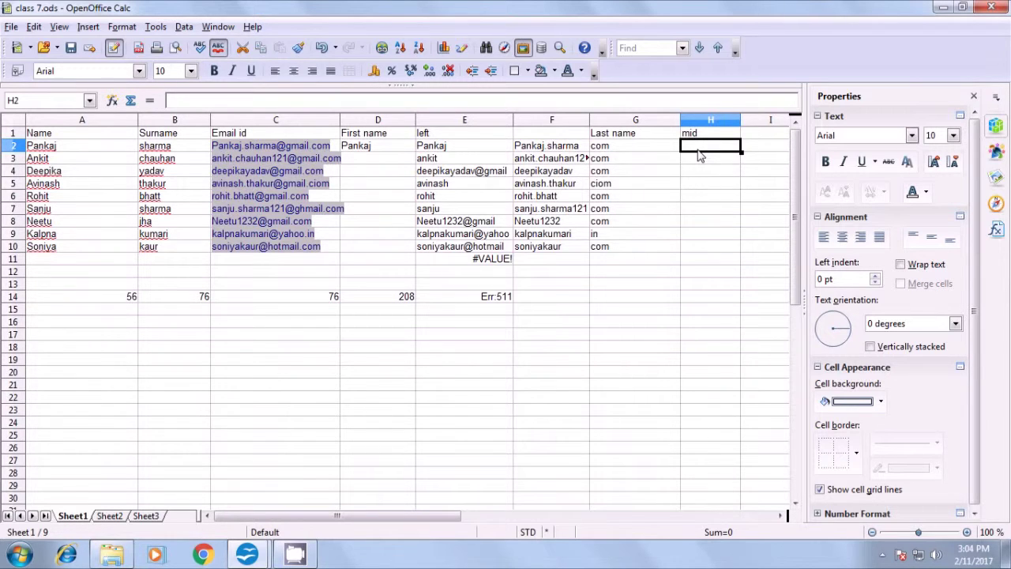
text(=mid()
click(333, 149)
text(;)
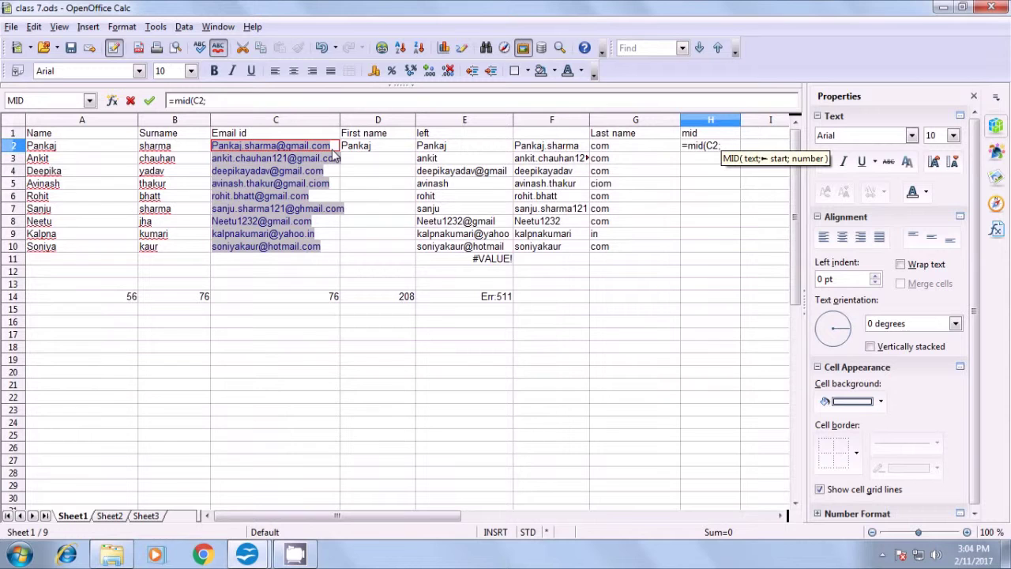
text(find("@")
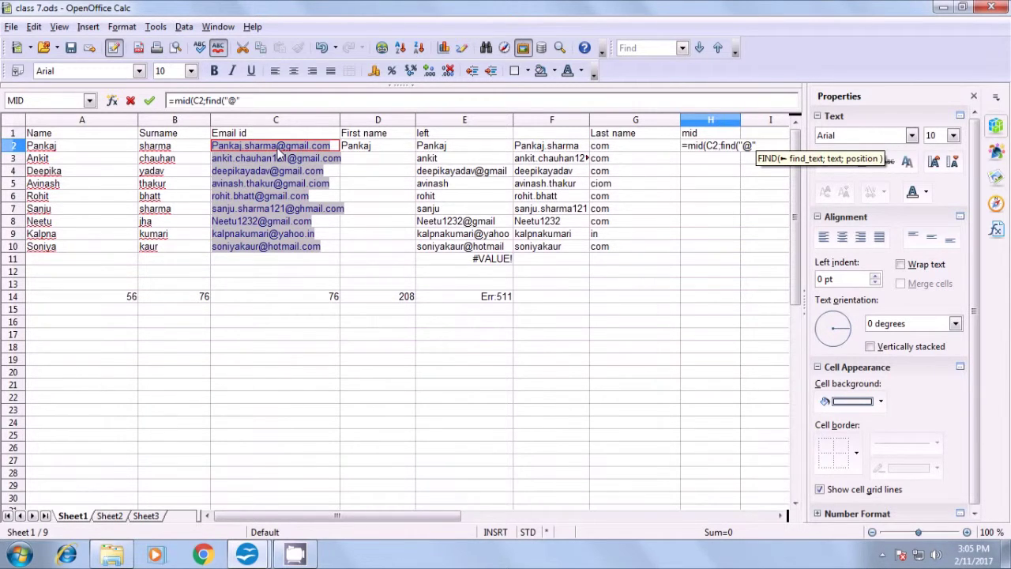
text(;)
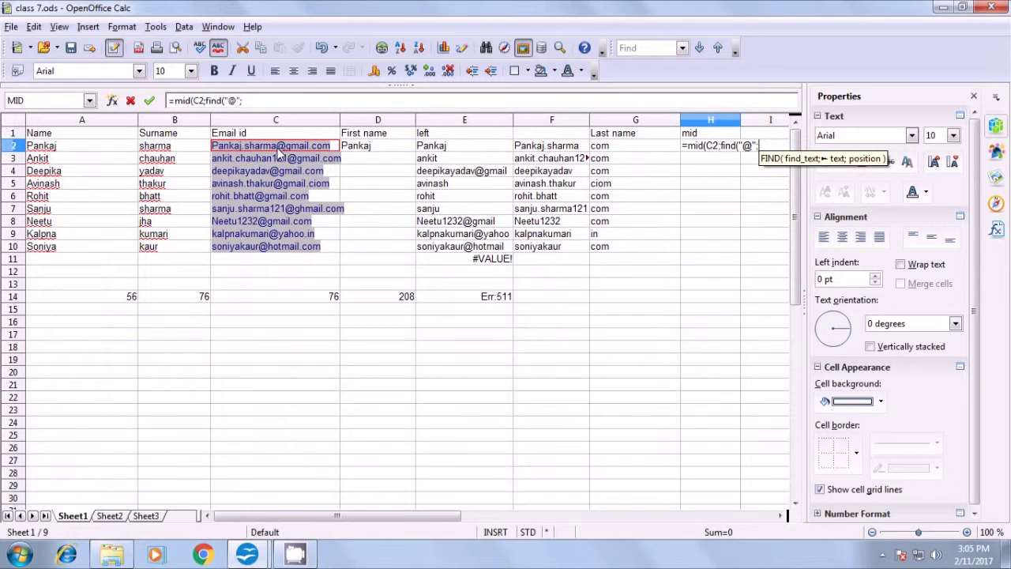
click(338, 150)
text()+1;find(")
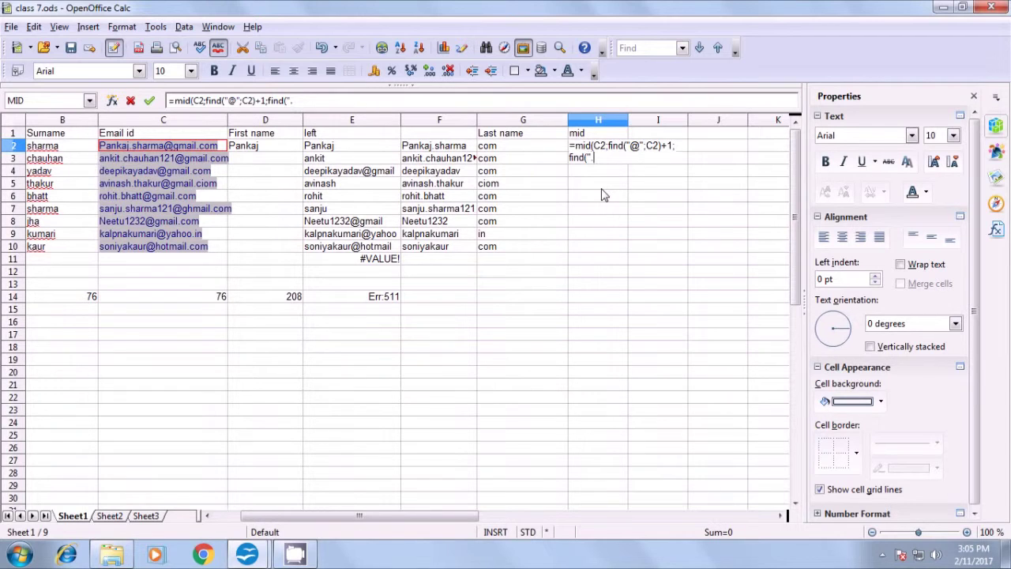
text(.")
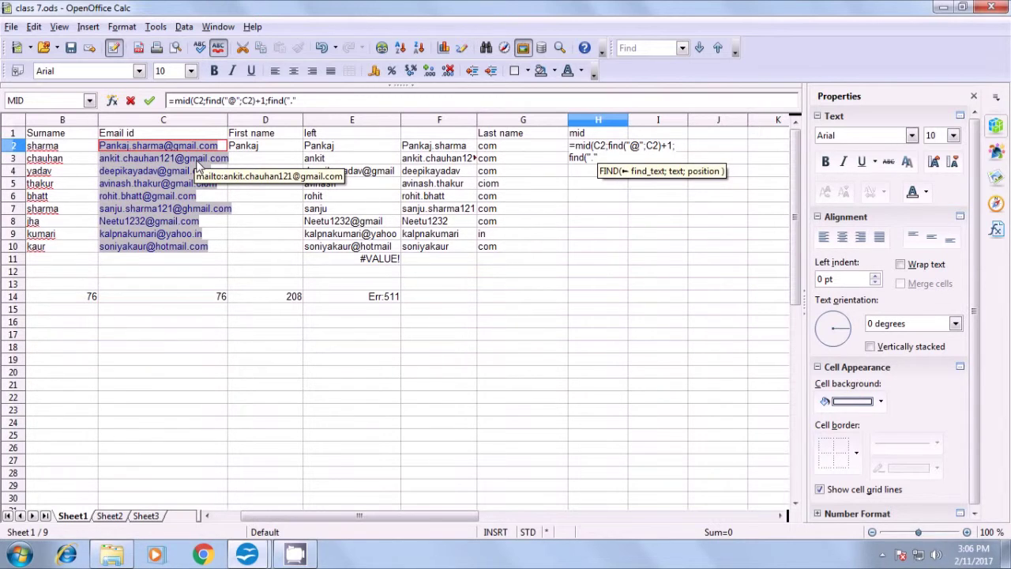
Complete it with length find(".";C2;find("@";C2))-find("@";C2)-1, giving gmail
text(;)
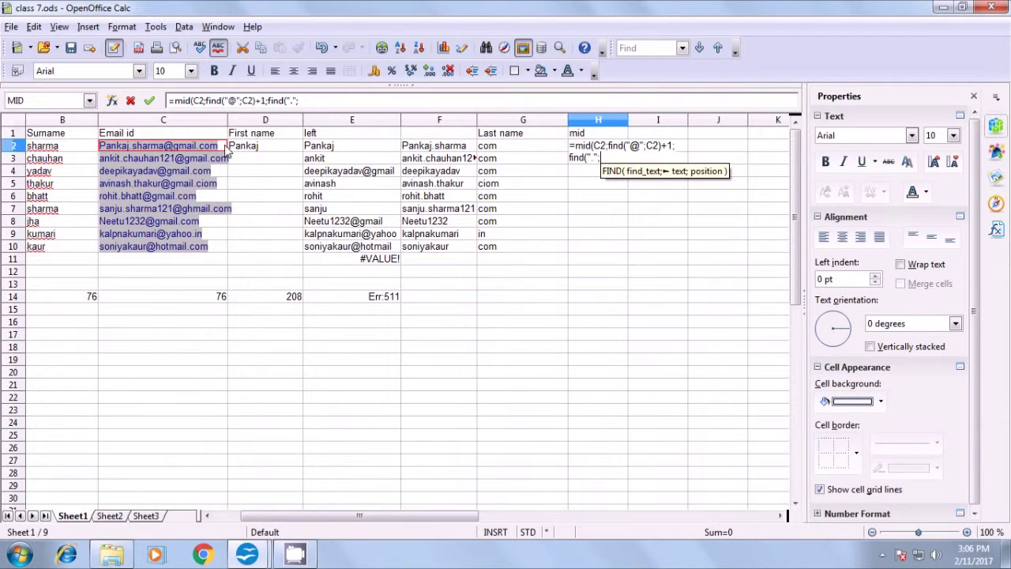
click(224, 150)
text(;find("@";C2))-find()
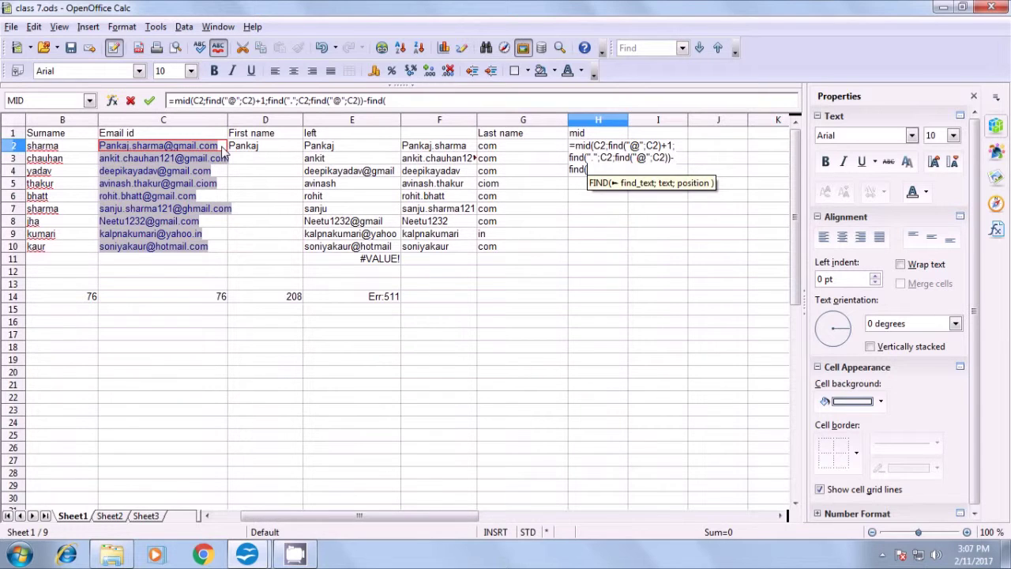
text("@)
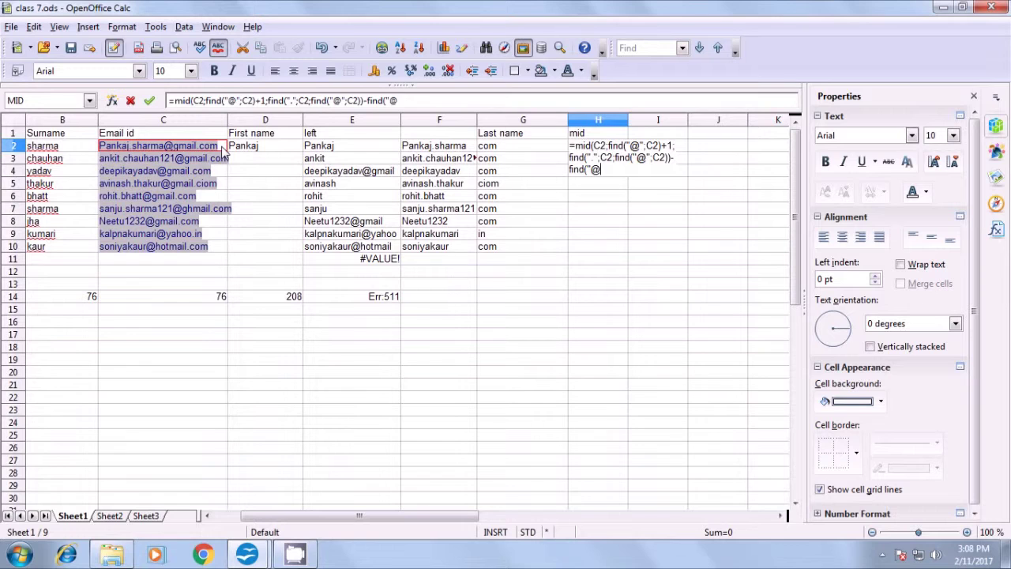
text(")
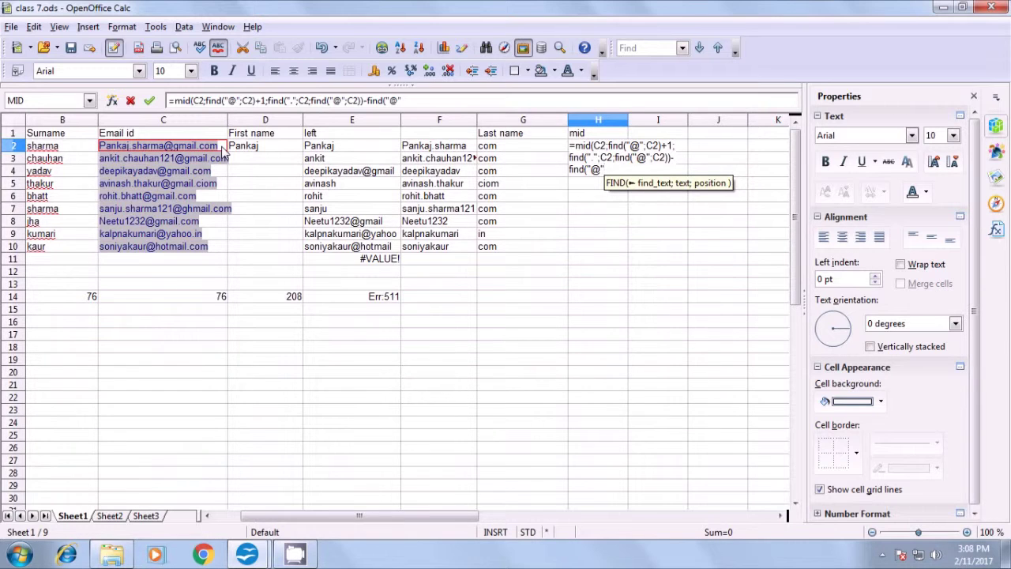
text(;)
click(223, 152)
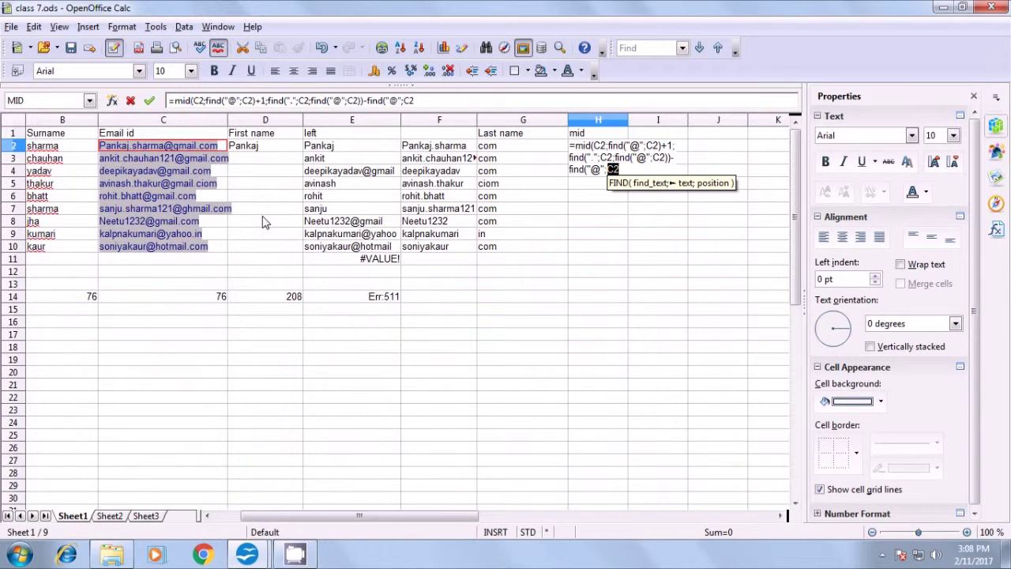
text())
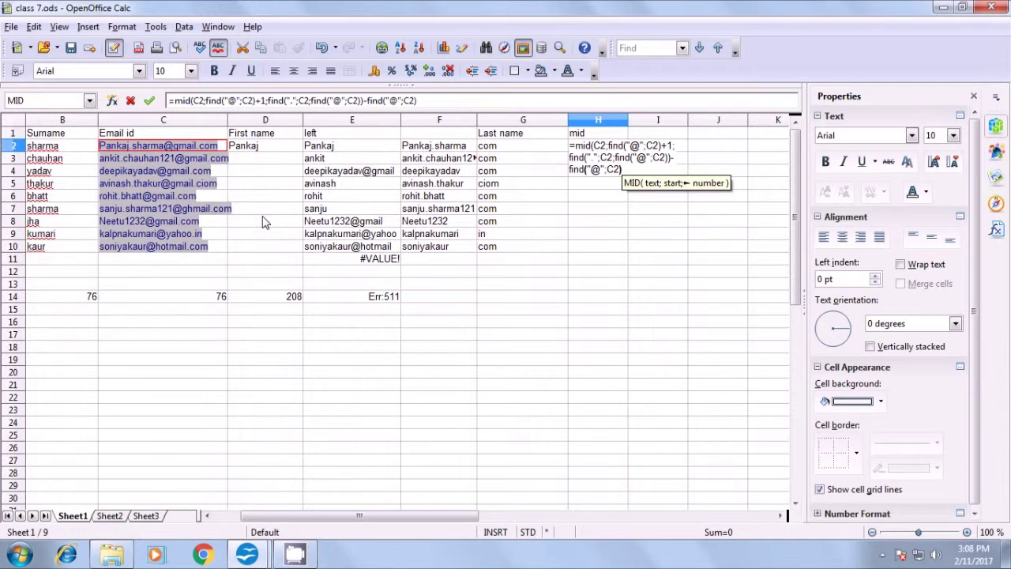
text(-1))
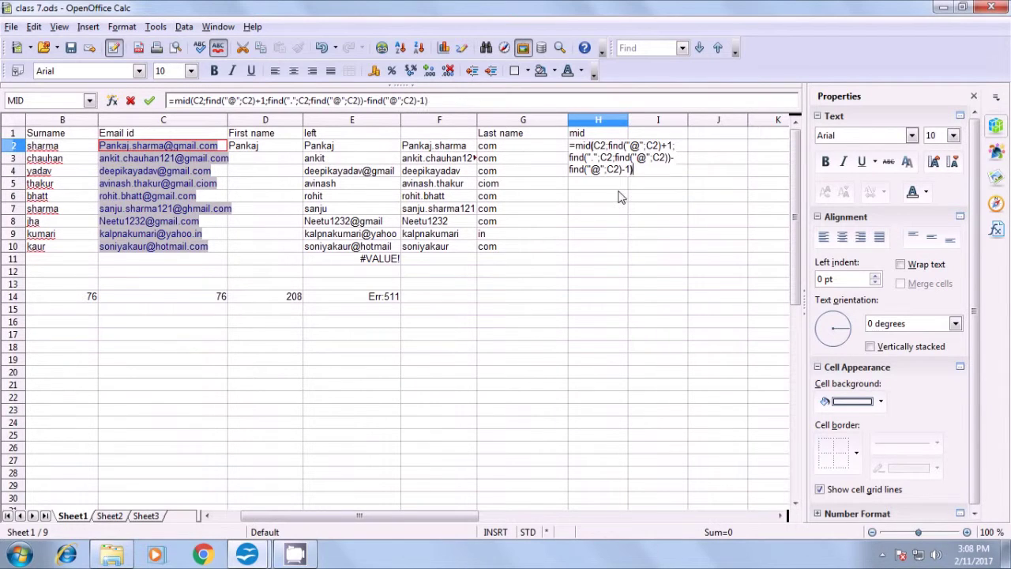
key(Return)
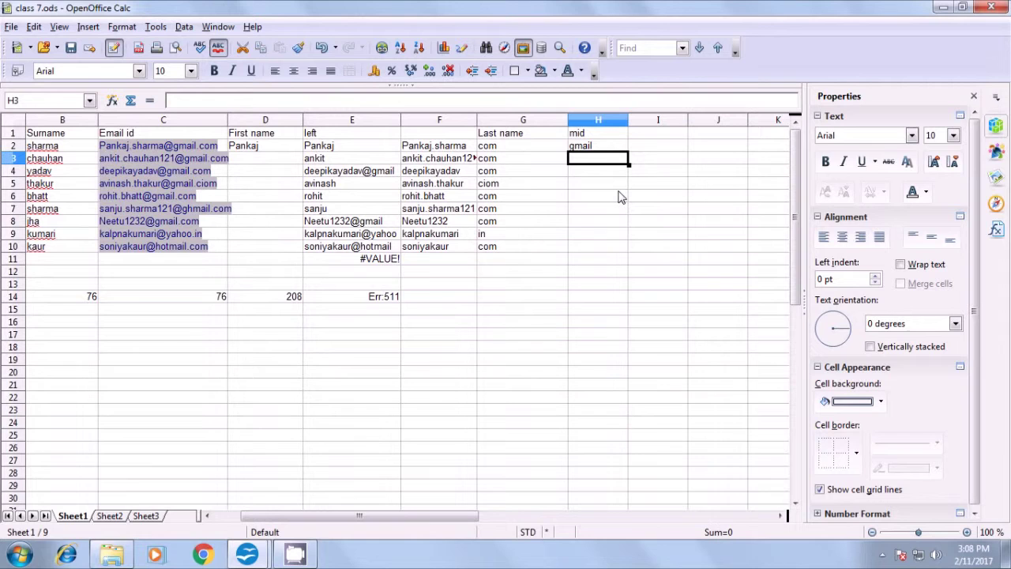
Copy H2's domain formula down through H10 with the fill handle
click(594, 150)
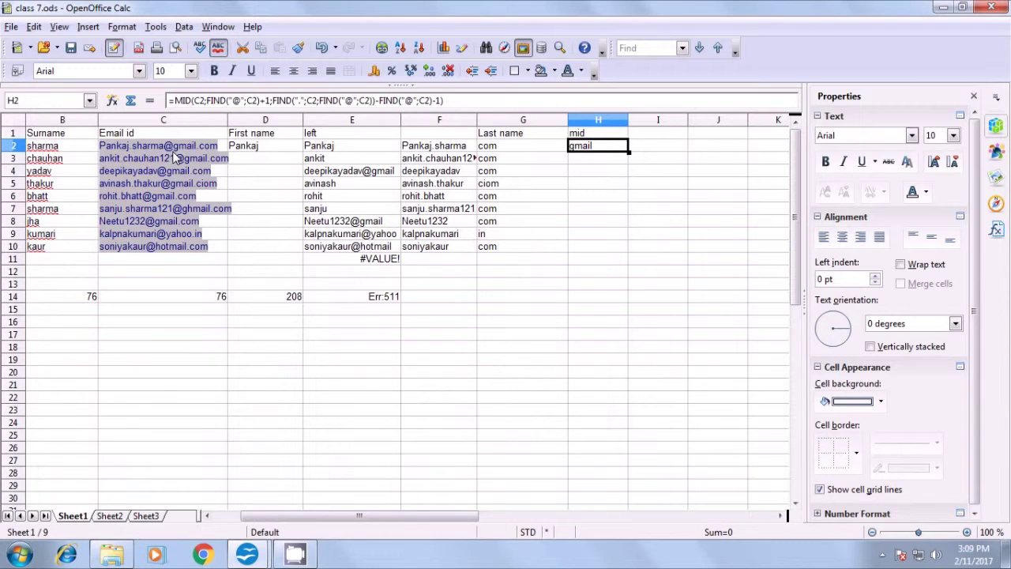
click(603, 161)
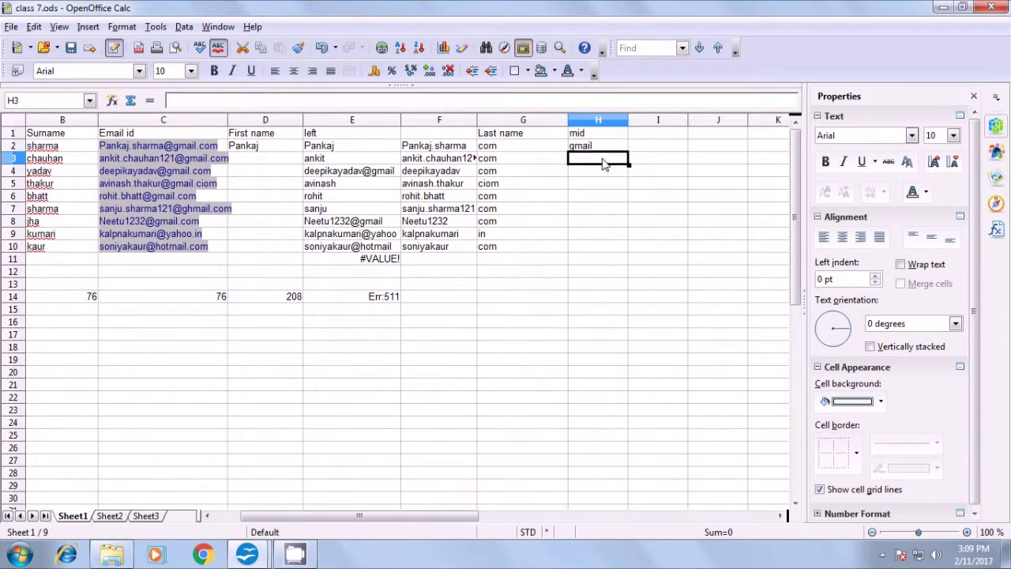
click(601, 147)
drag(629, 152, 638, 252)
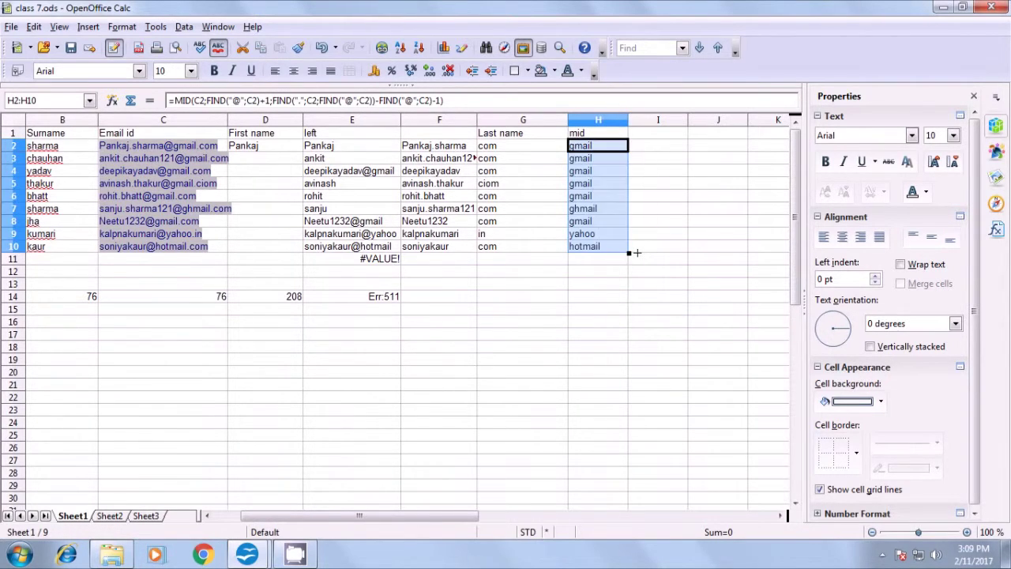
click(666, 209)
Check the copied formulas in H3 to H10 showing gmail, yahoo, hotmail domains
click(581, 161)
key(Down)
click(589, 188)
click(589, 198)
click(590, 209)
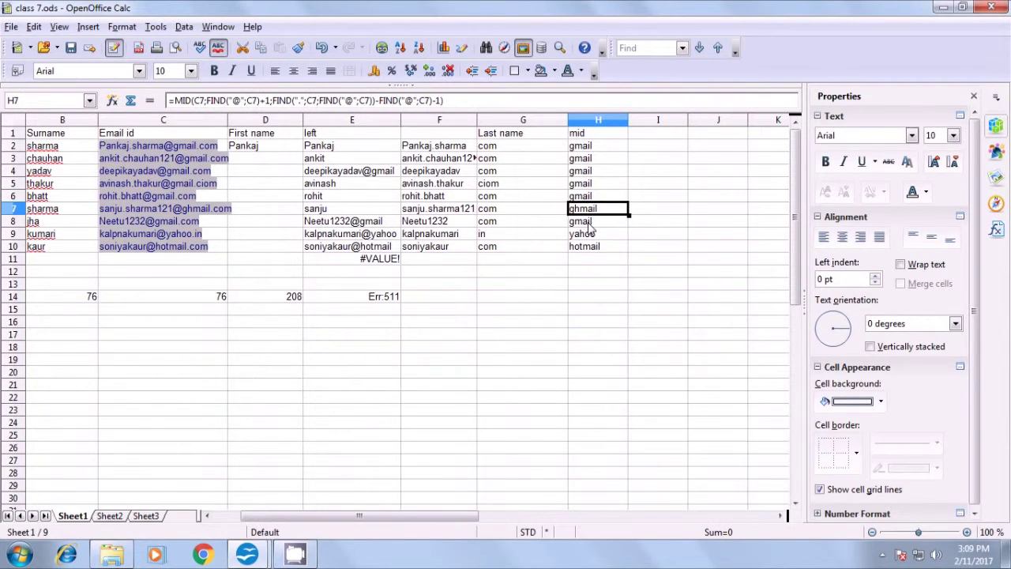
click(589, 222)
click(589, 234)
click(589, 247)
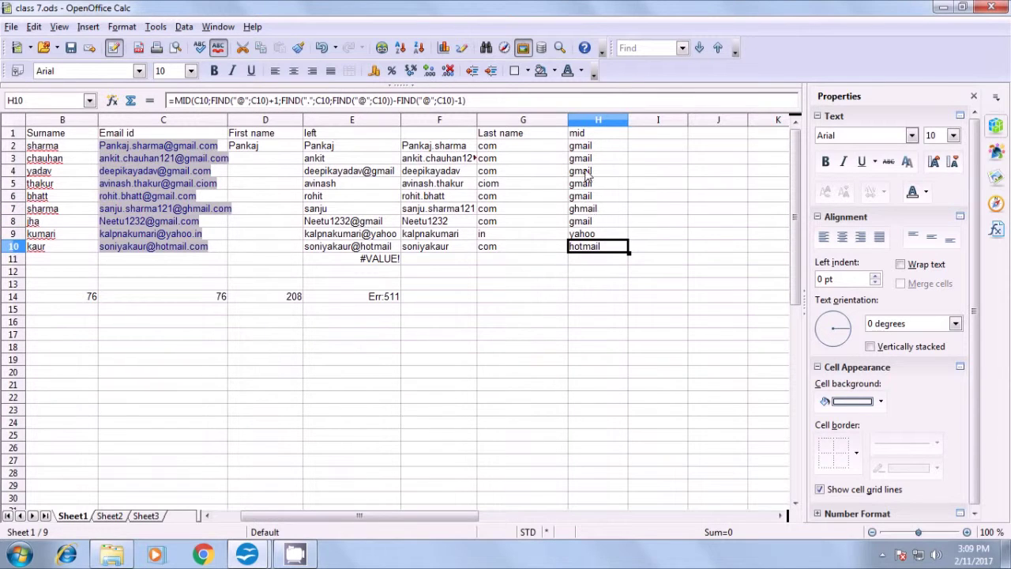
click(588, 278)
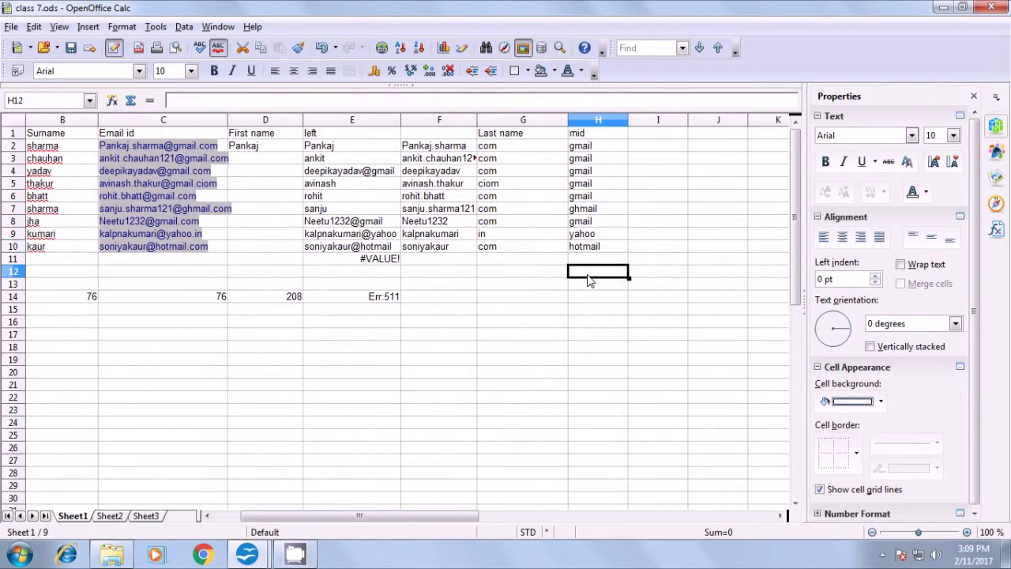
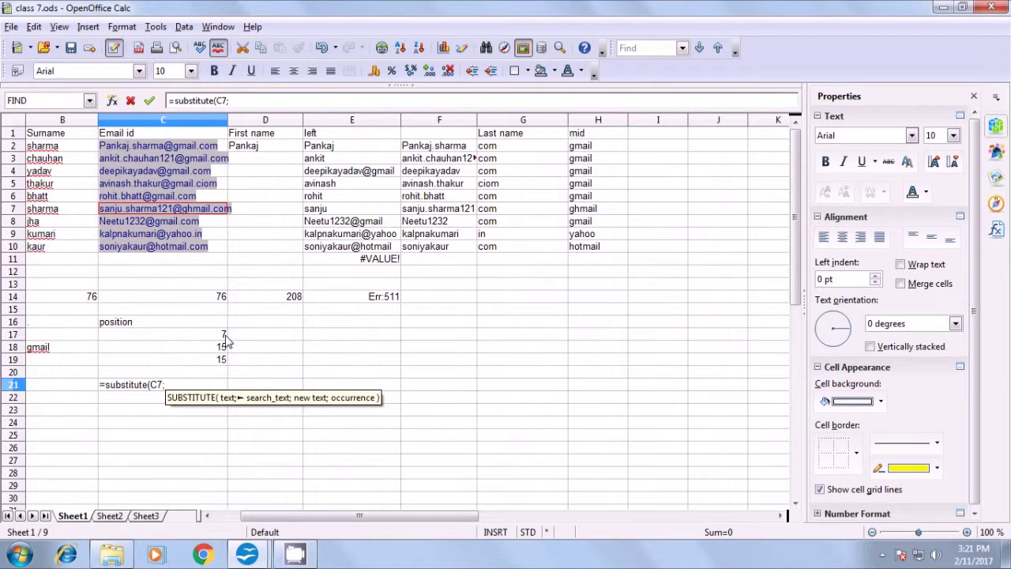
text(gh)
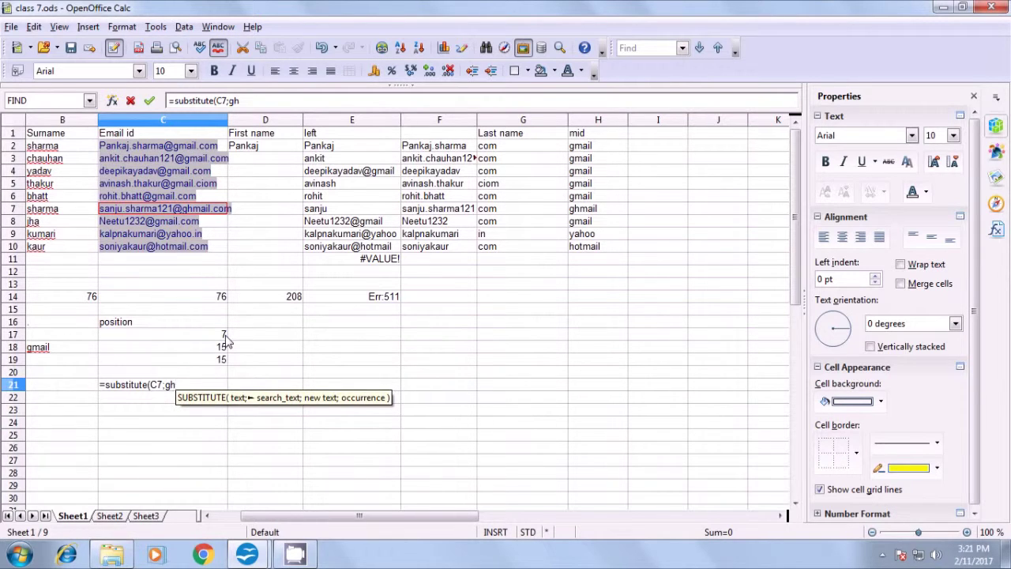
text(mail)
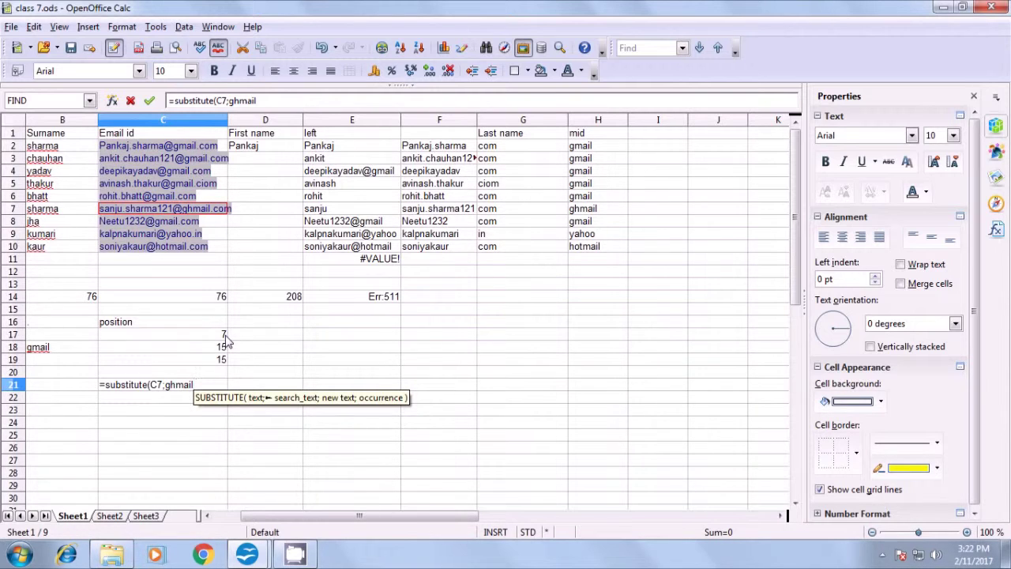
click(179, 385)
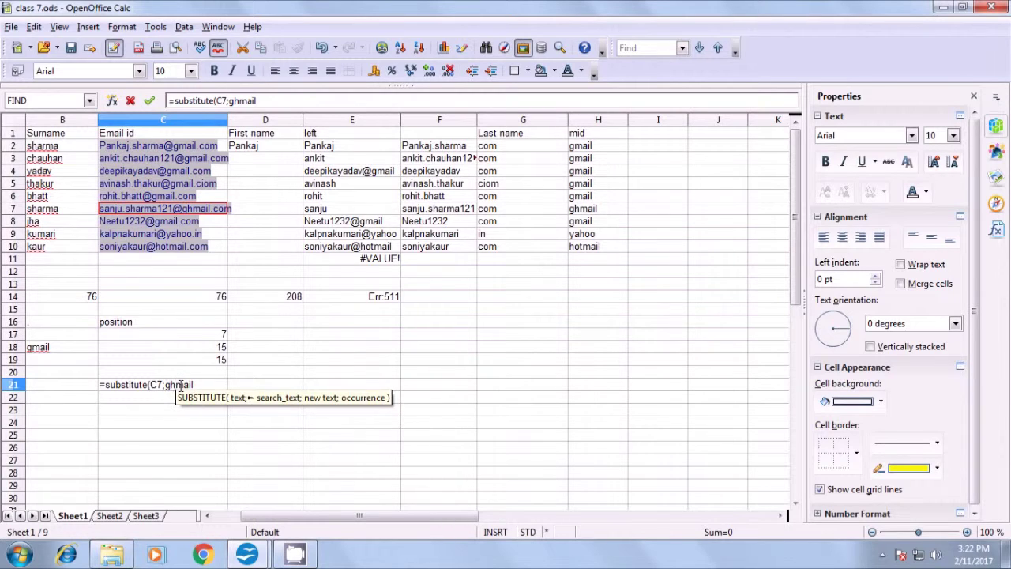
key(Left)
key(Left)
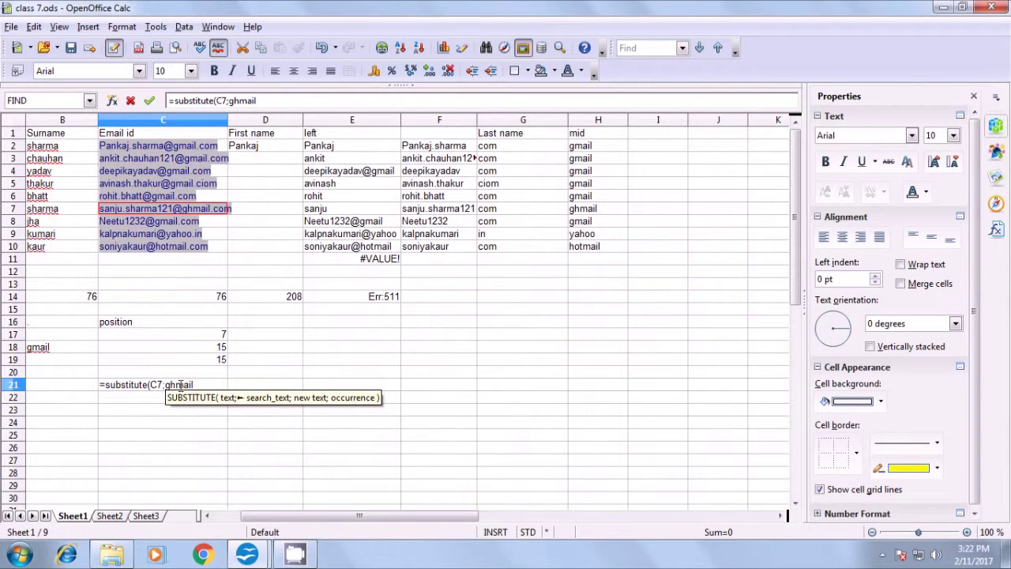
text("ghmail)
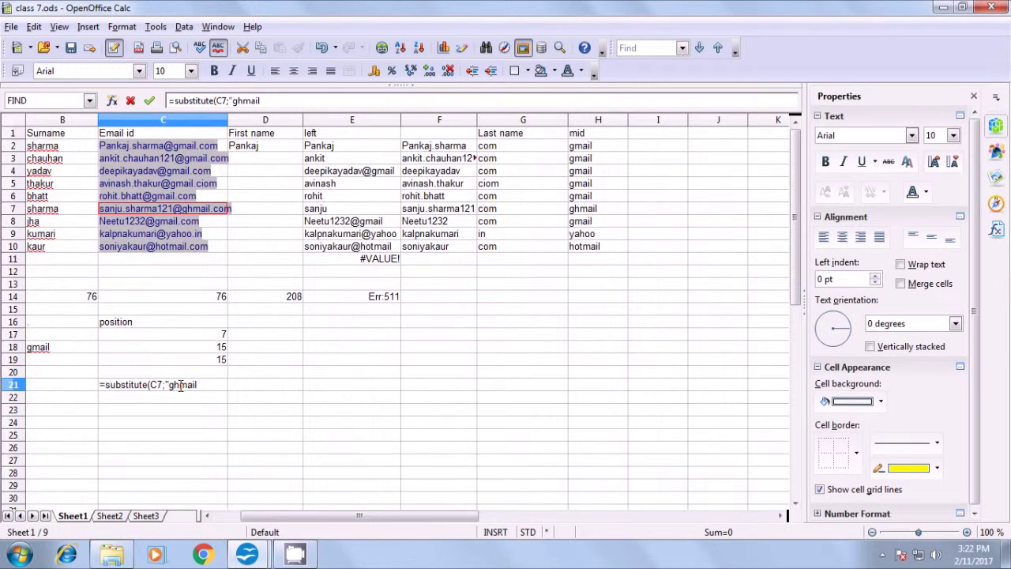
text(")
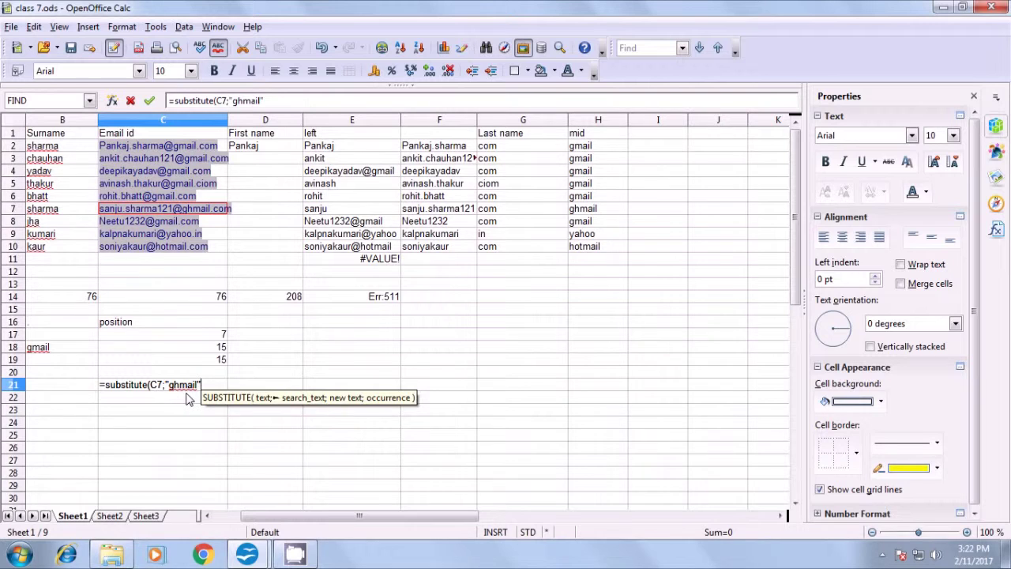
text(;)
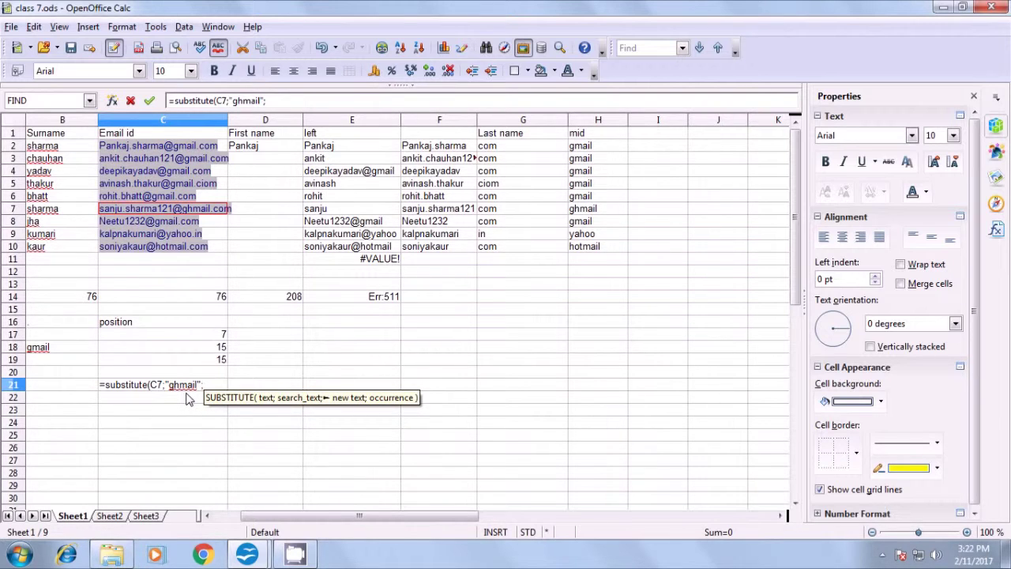
text(")
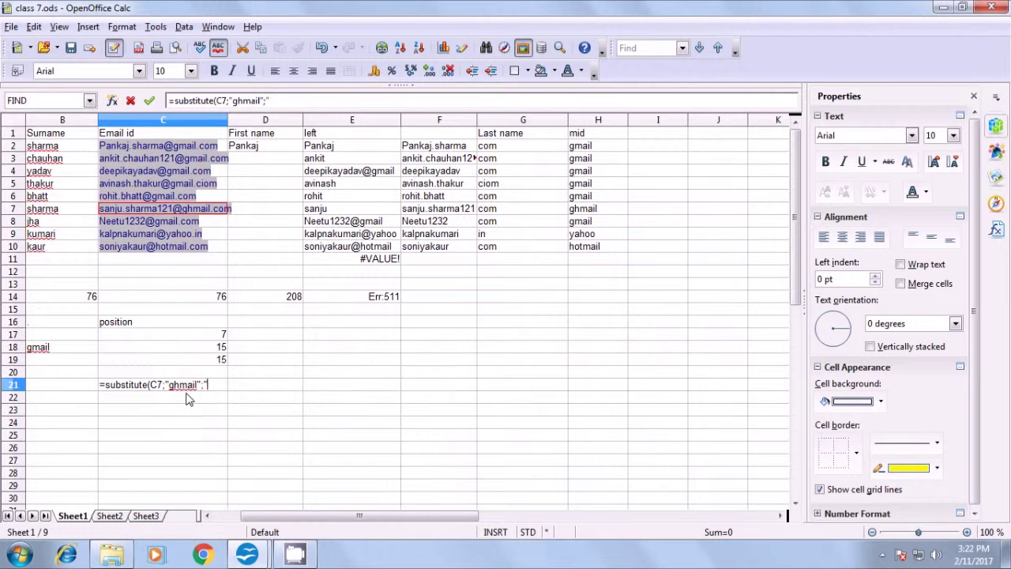
text(gmail")
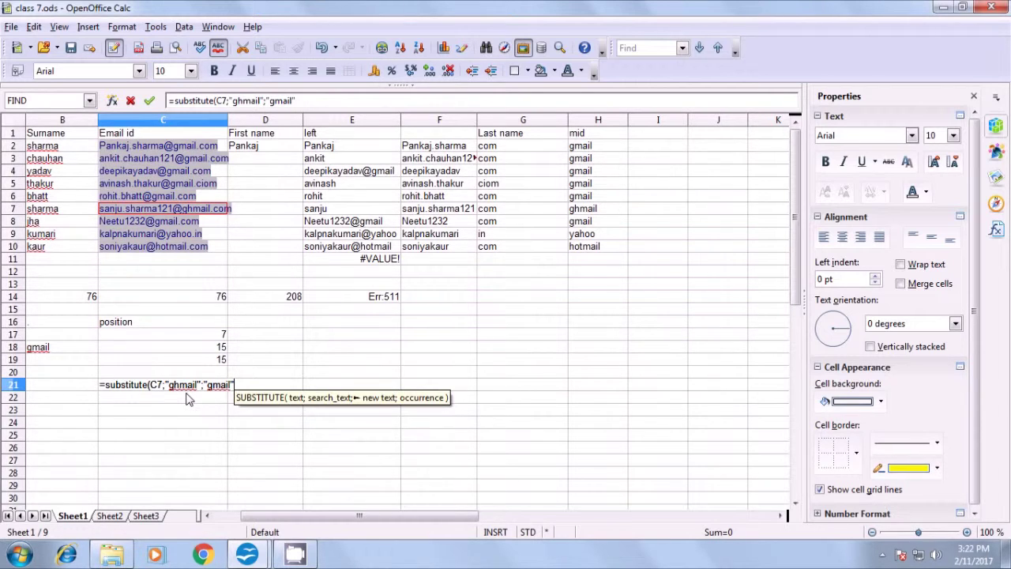
text(;1)
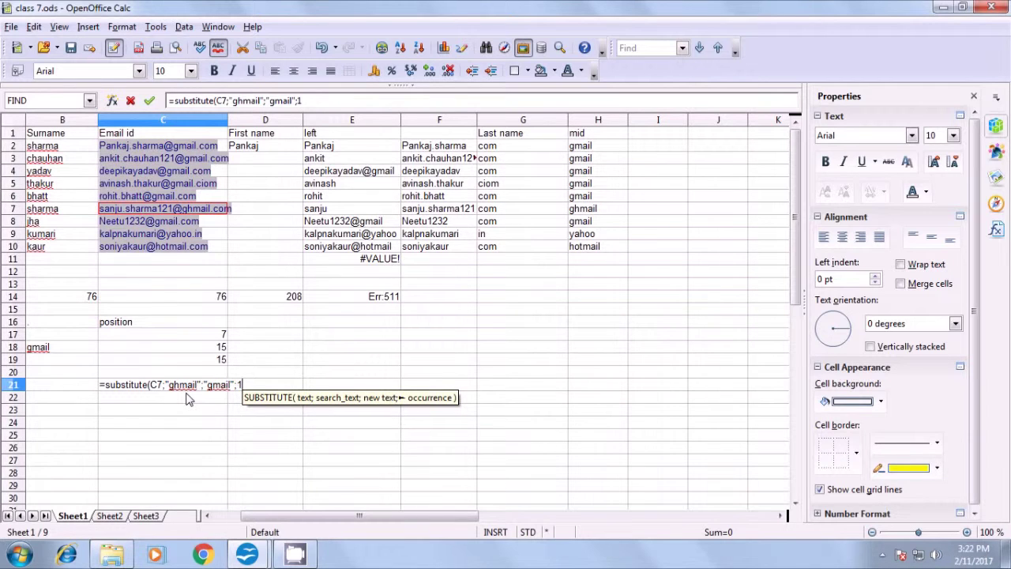
text())
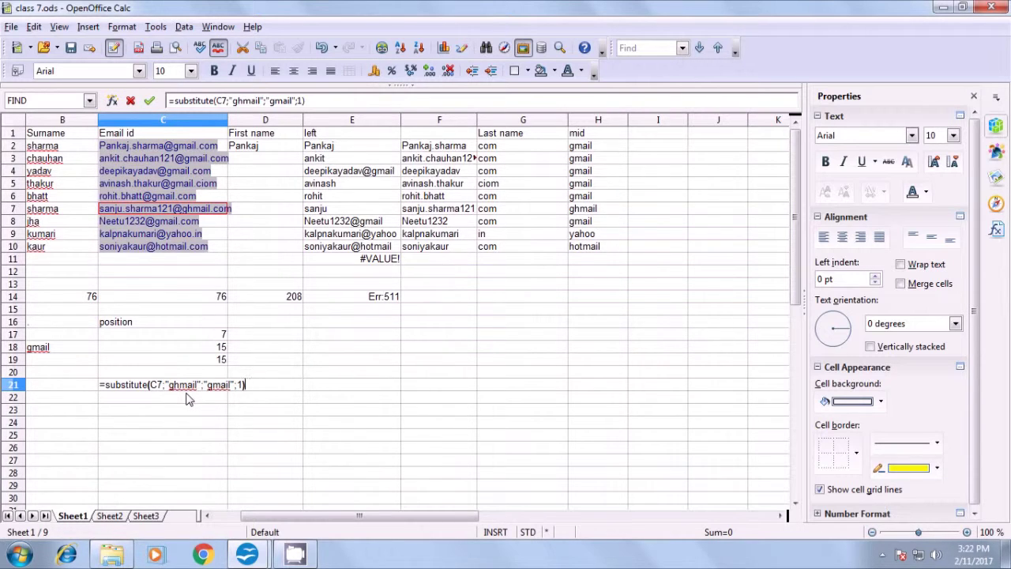
key(Return)
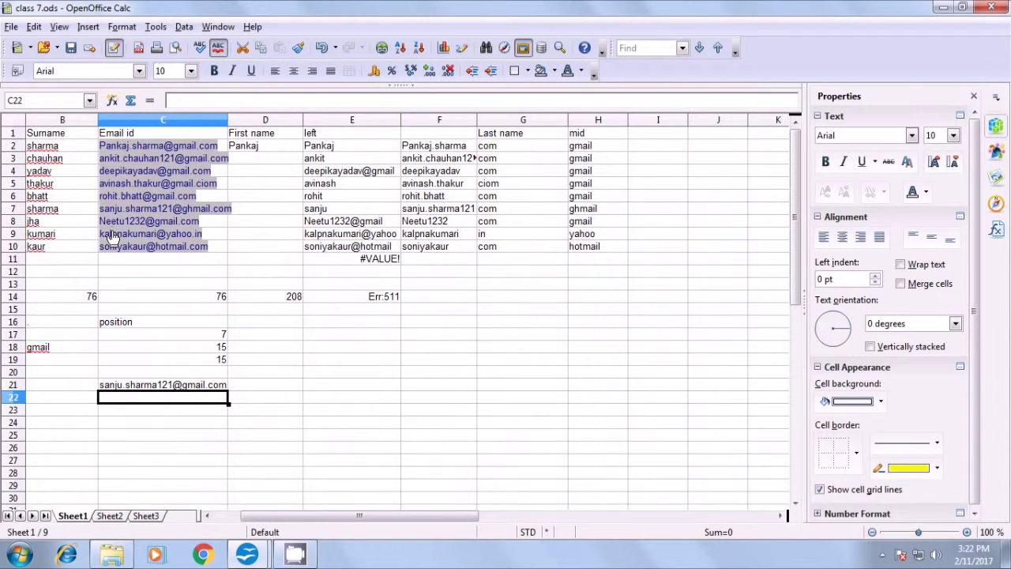
click(175, 415)
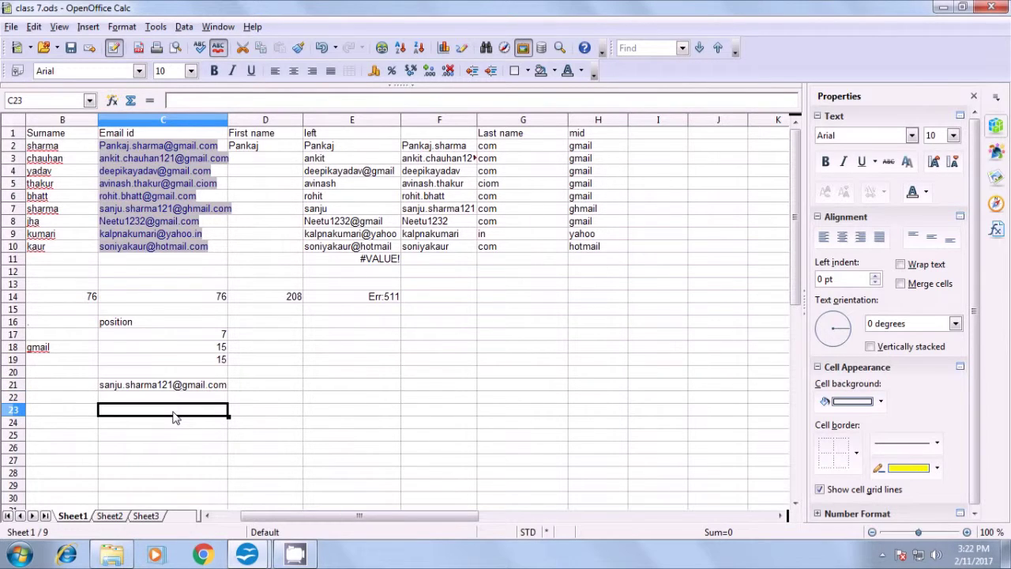
key(Up)
key(Up)
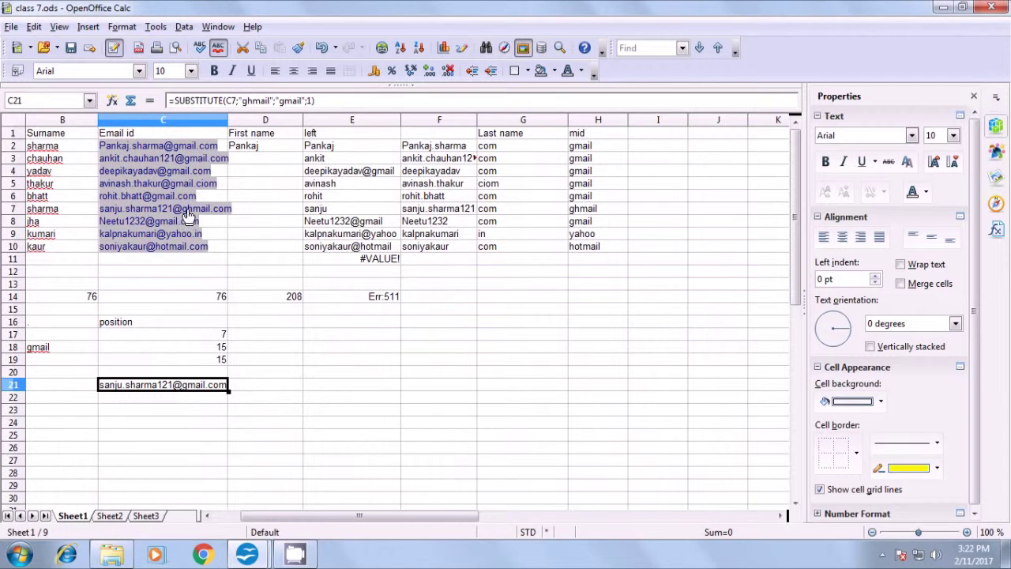
click(149, 401)
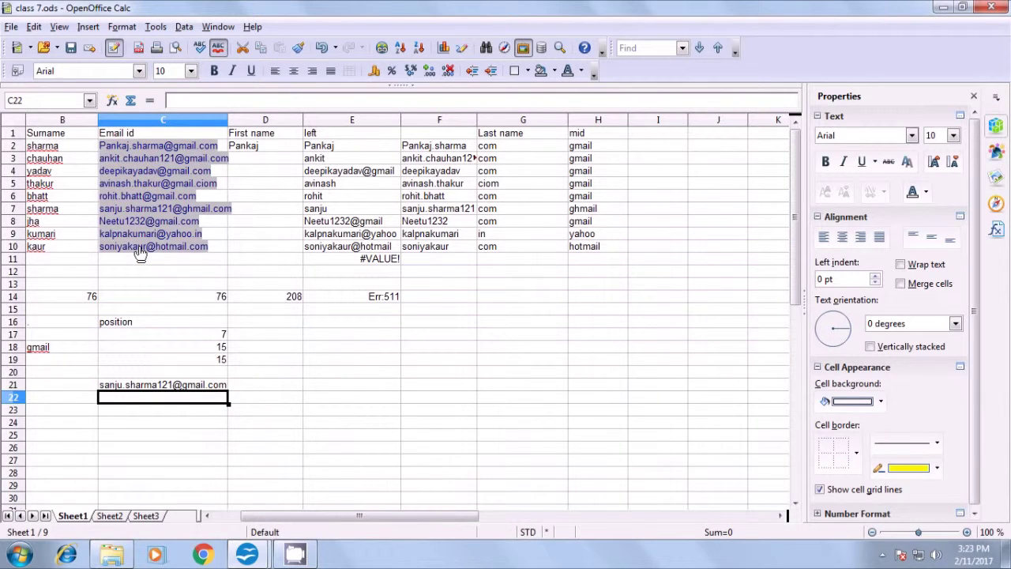
text(=sub)
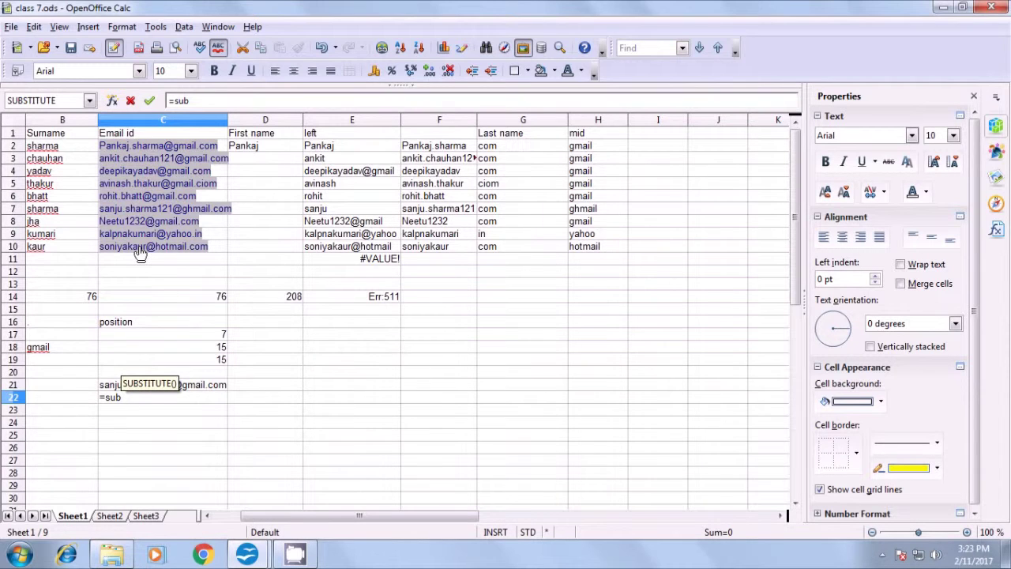
text(stit)
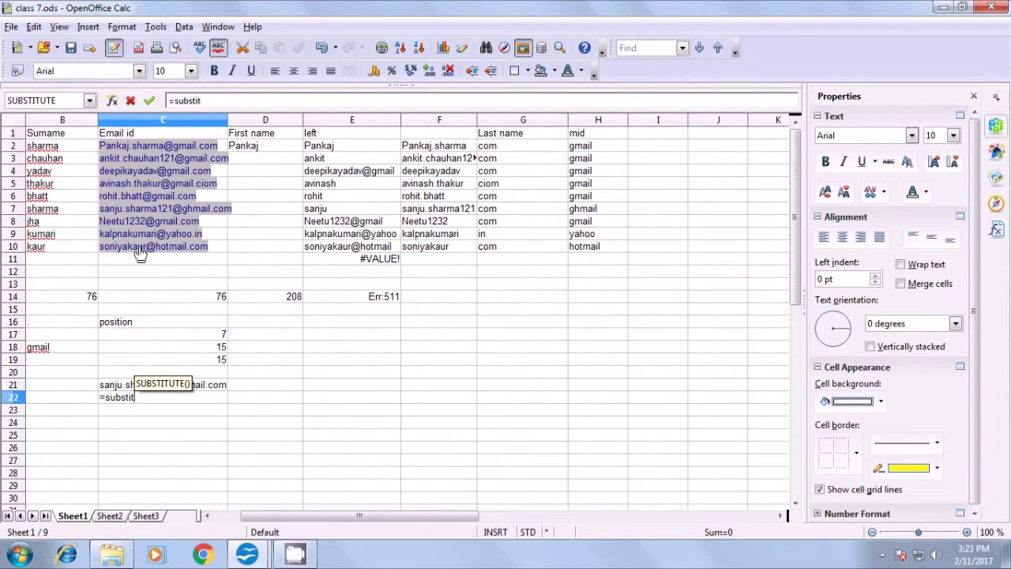
text(u)
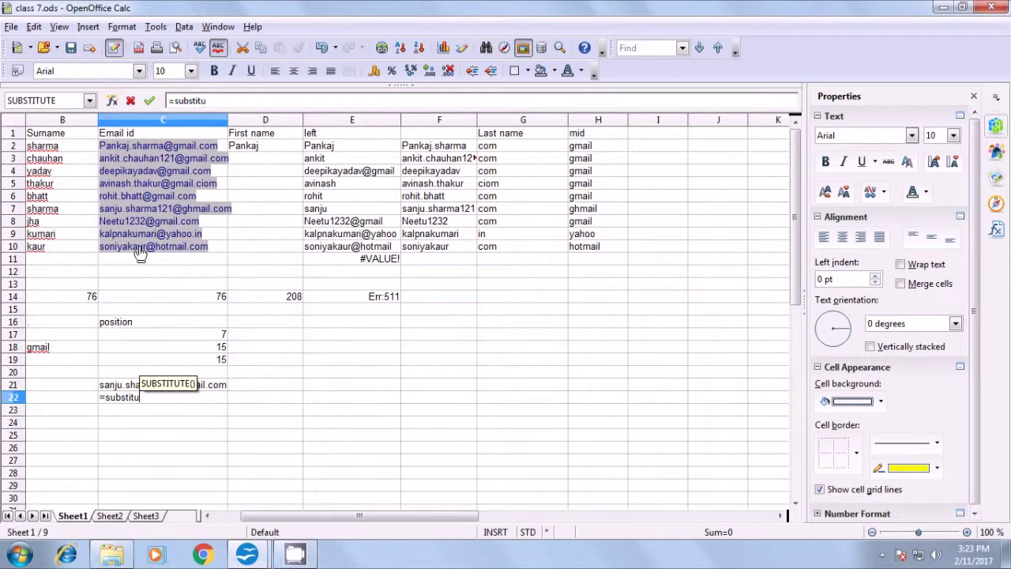
text(te)
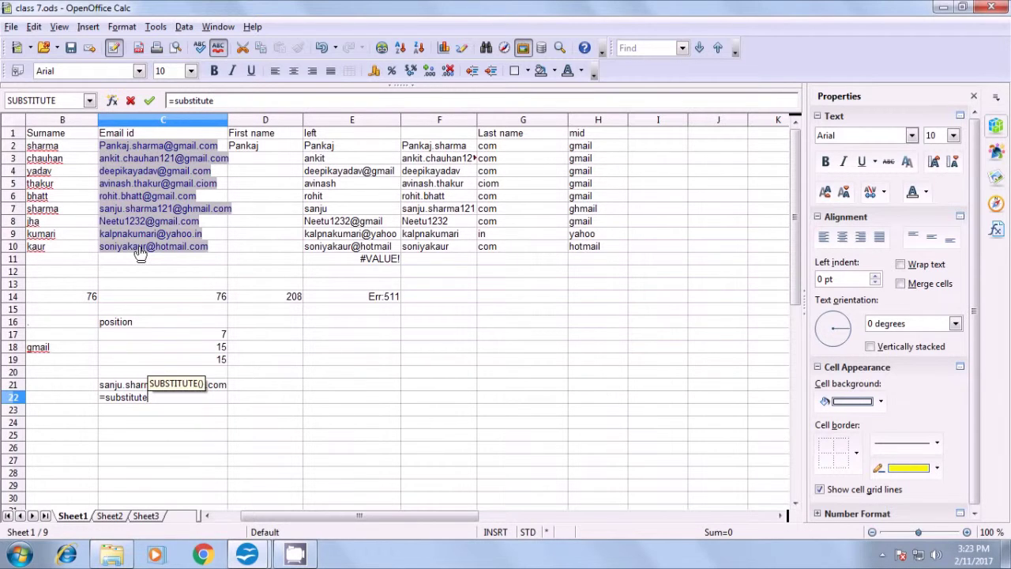
text(()
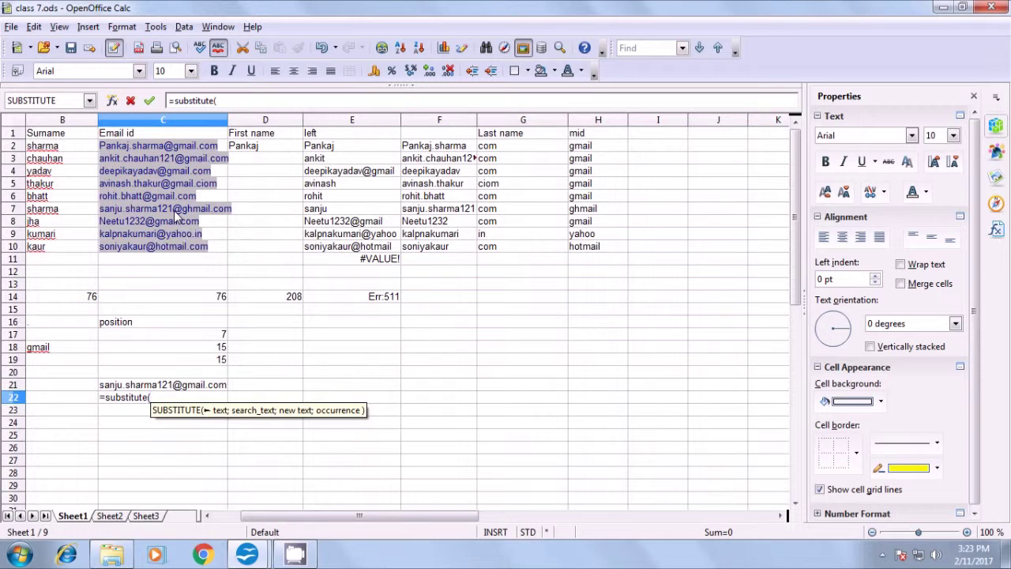
click(225, 184)
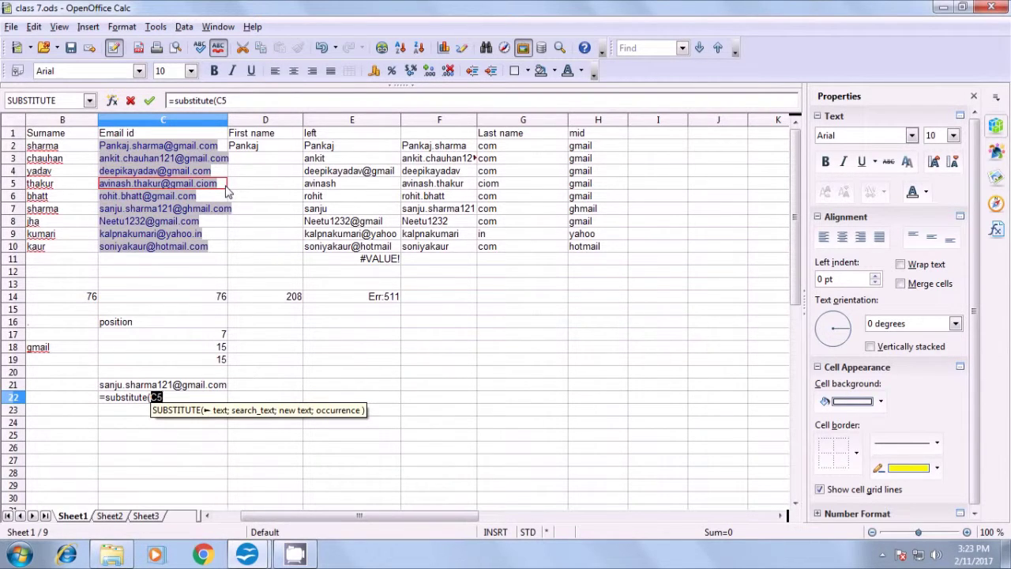
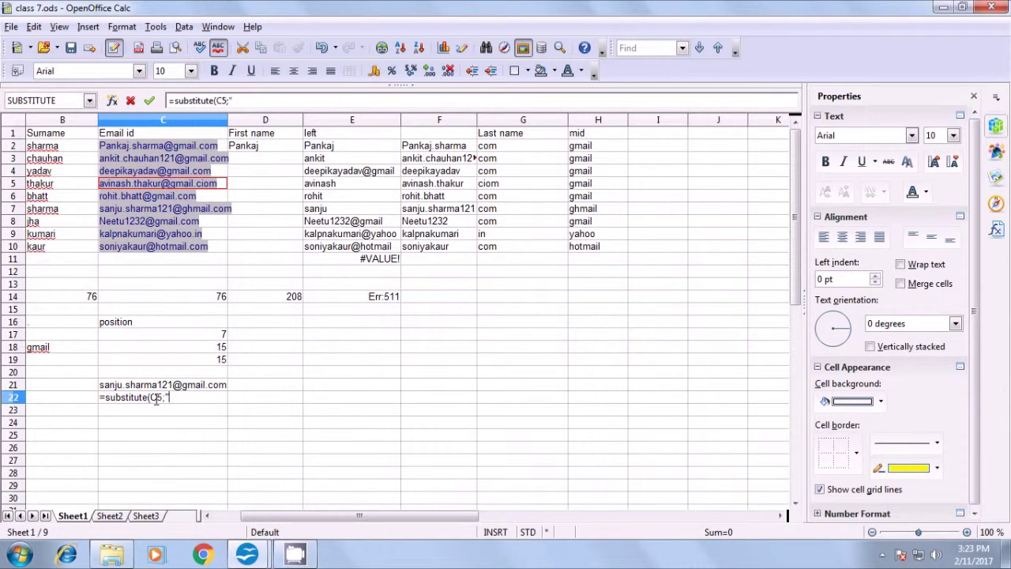
key(BackSpace)
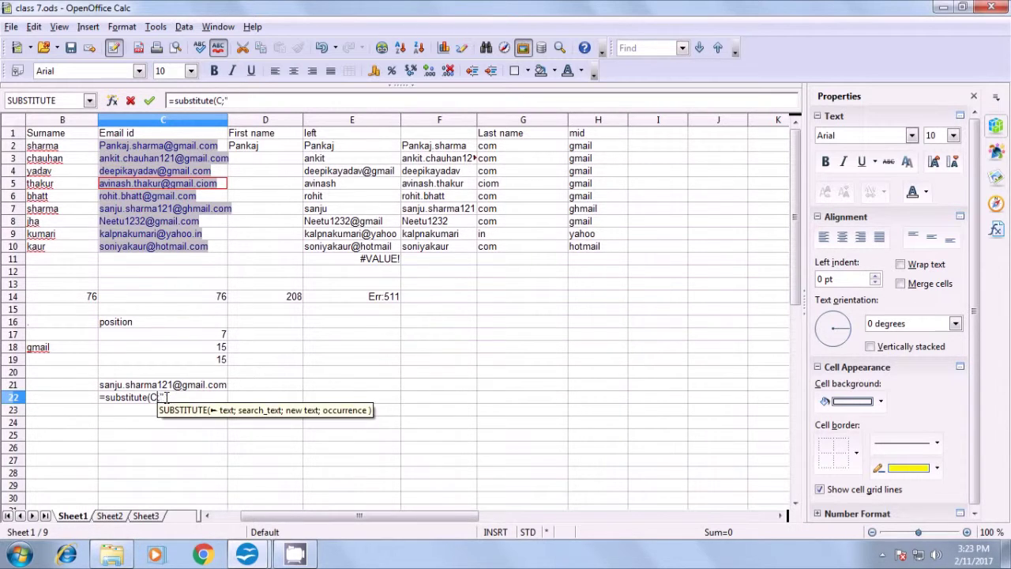
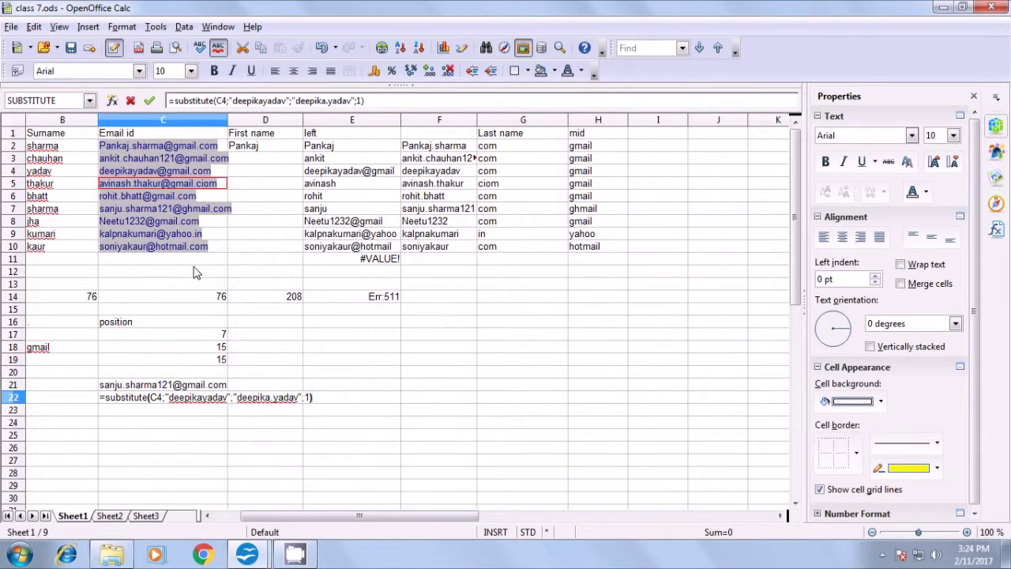
key(Return)
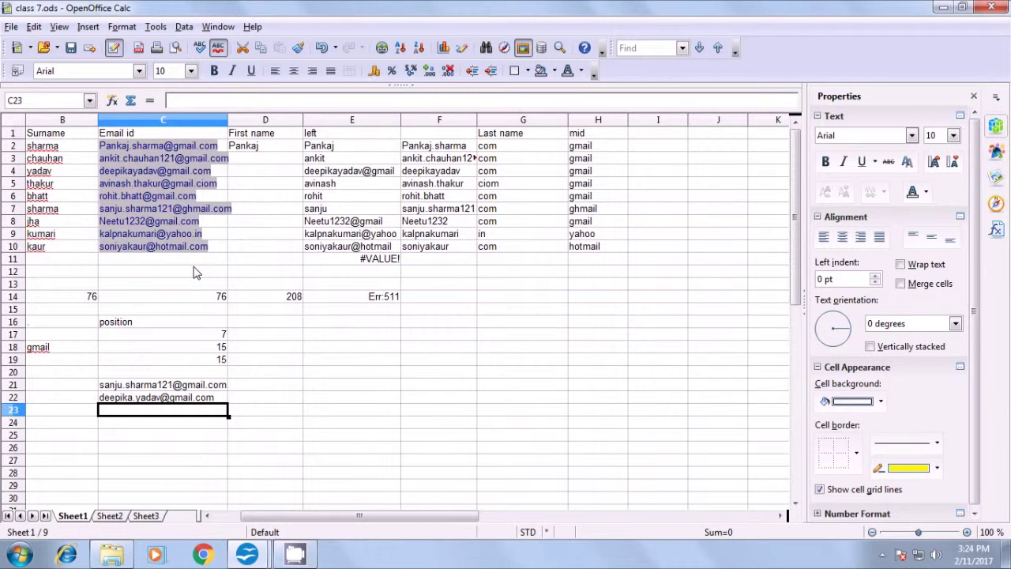
click(132, 400)
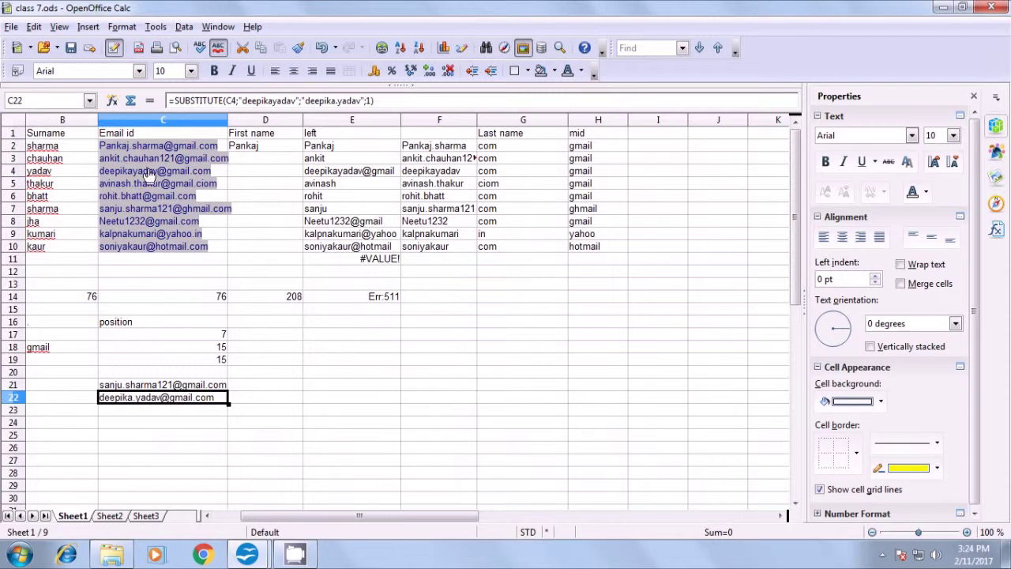
click(243, 403)
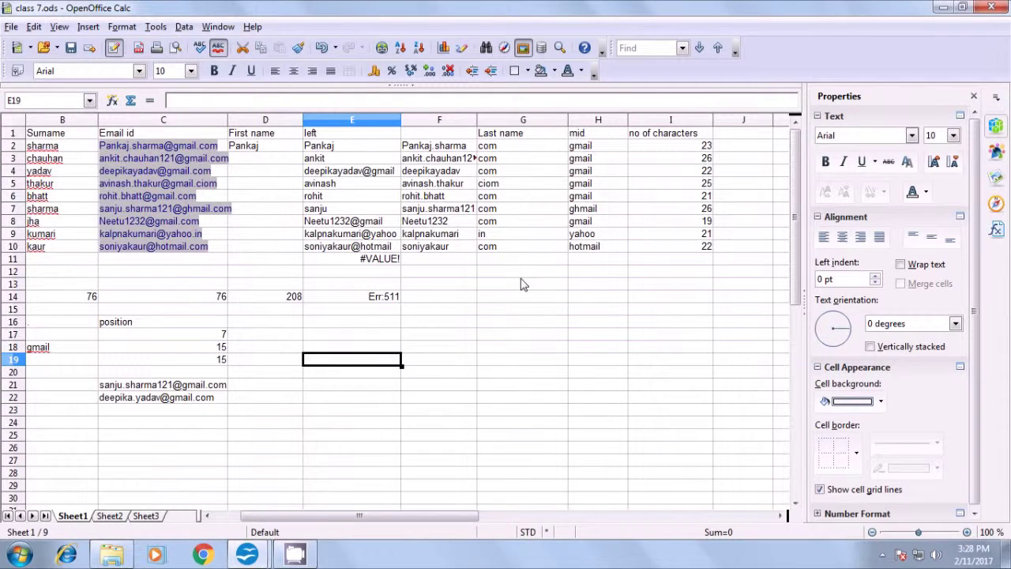
Enter the sample word 'computer' followed by trailing spaces into cell E17
click(374, 339)
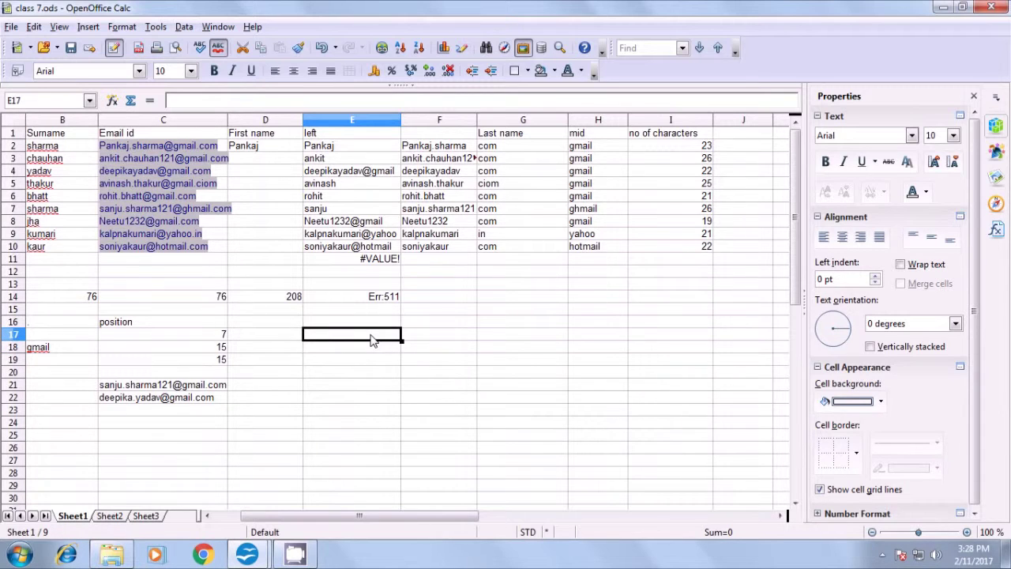
text(comk)
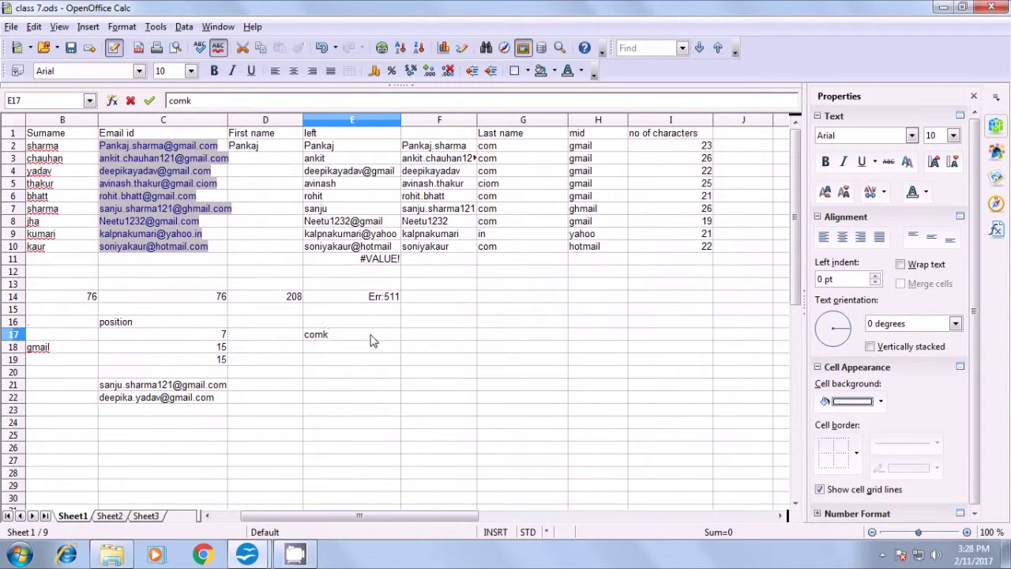
key(BackSpace)
text(putere)
key(BackSpace)
click(356, 349)
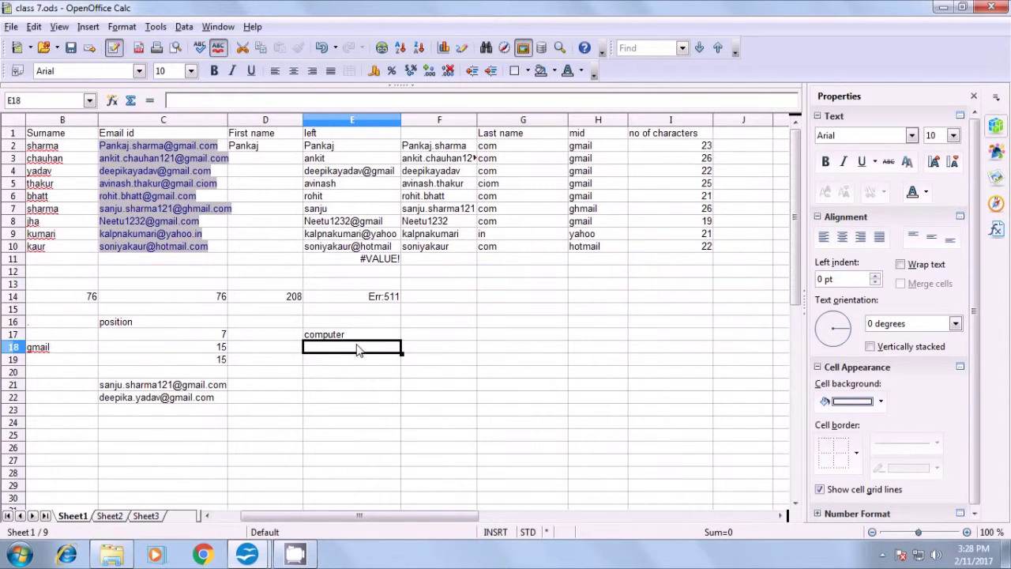
click(441, 340)
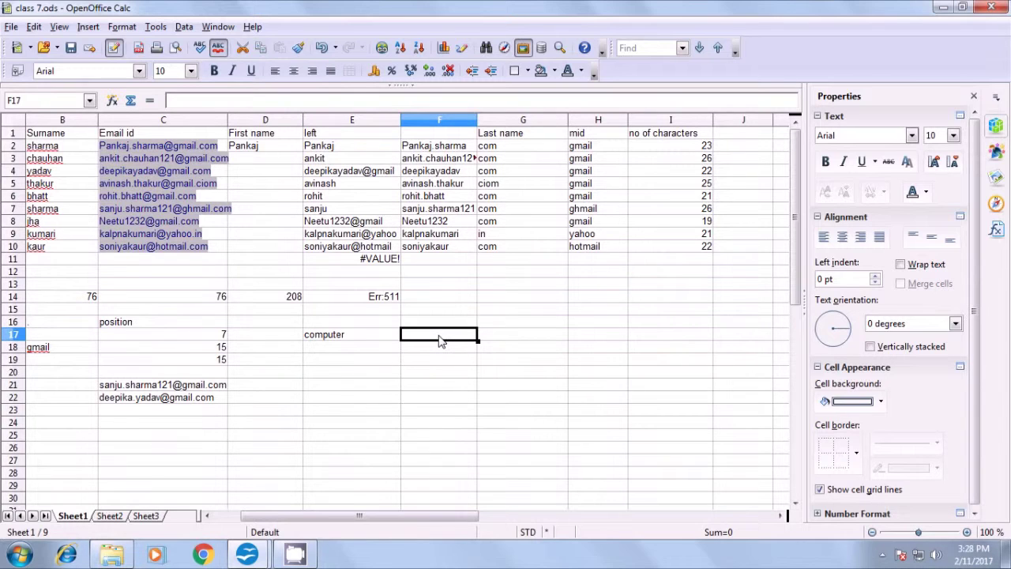
click(367, 343)
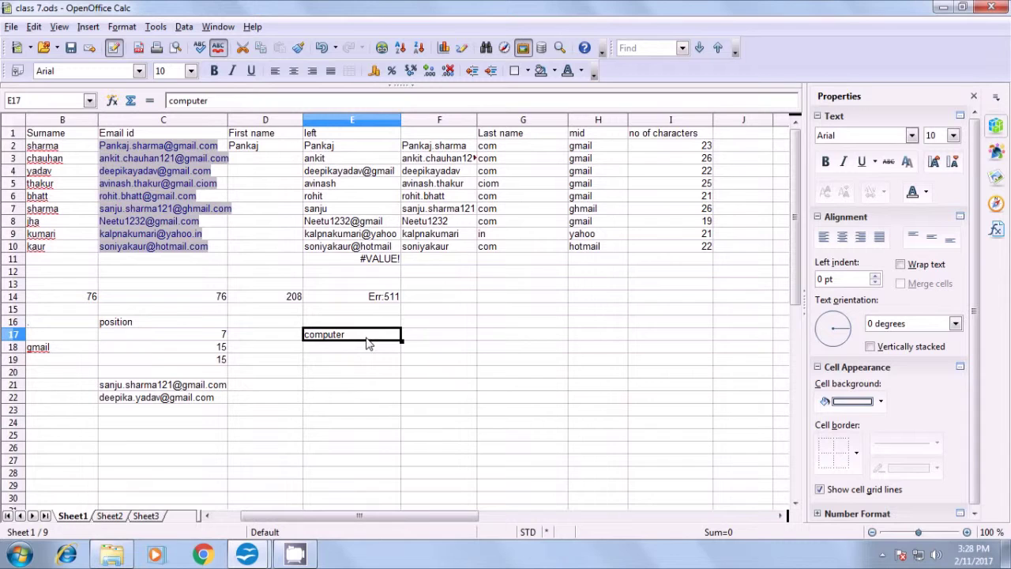
Put =LEN(E17) in F17, returning 11 characters for the untrimmed word
click(420, 337)
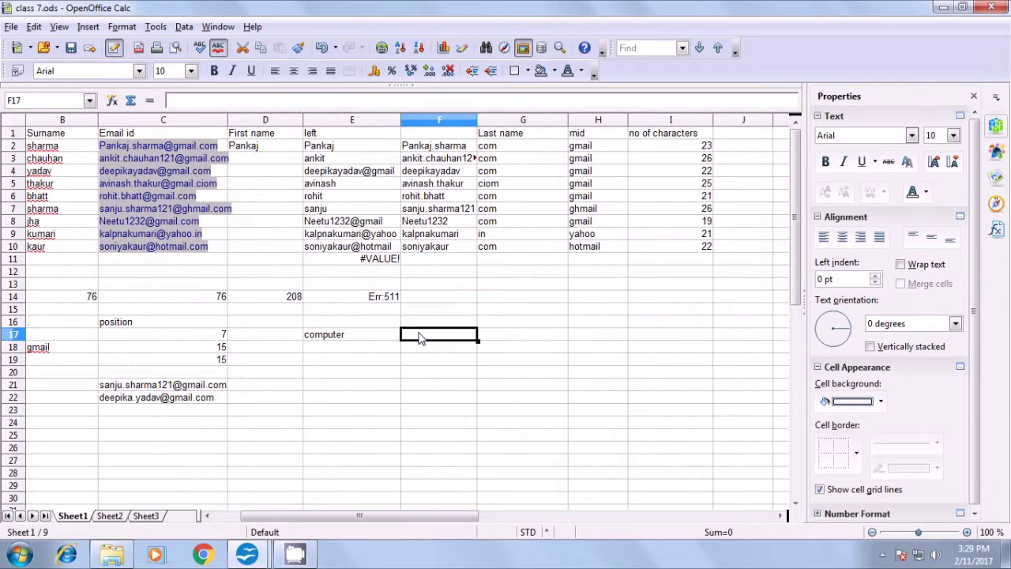
text(=)
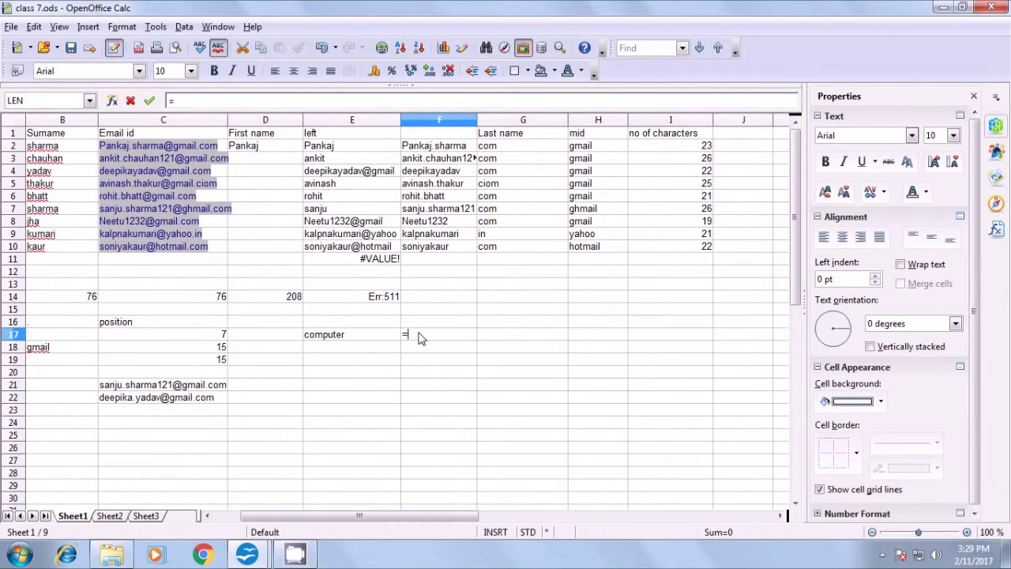
text(len()
click(388, 339)
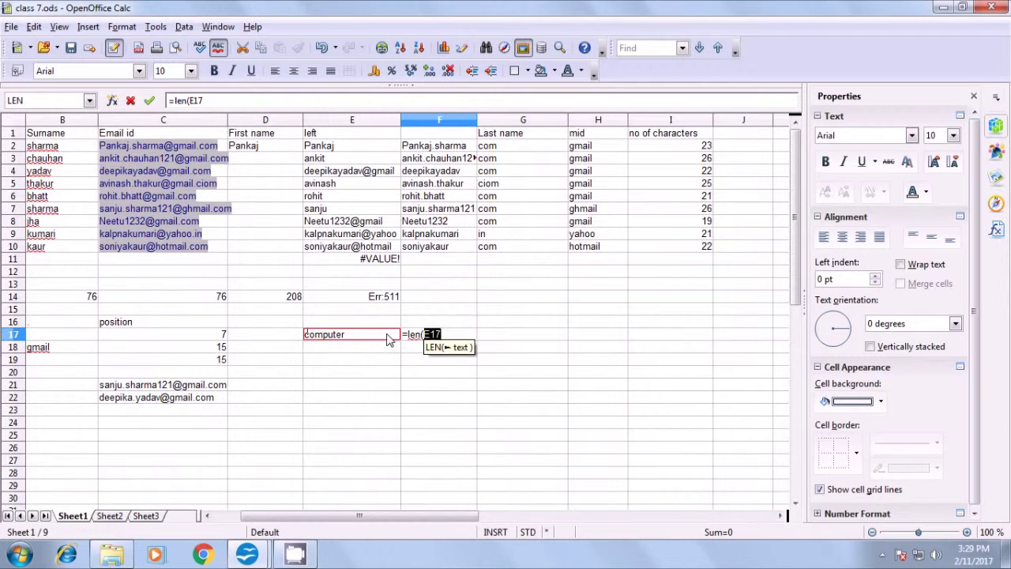
text())
key(Return)
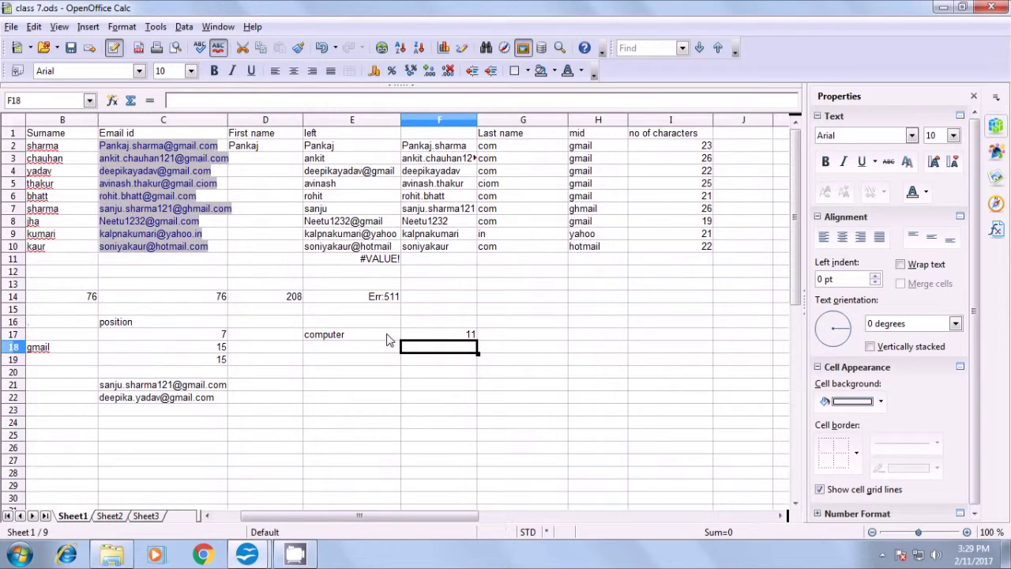
click(470, 337)
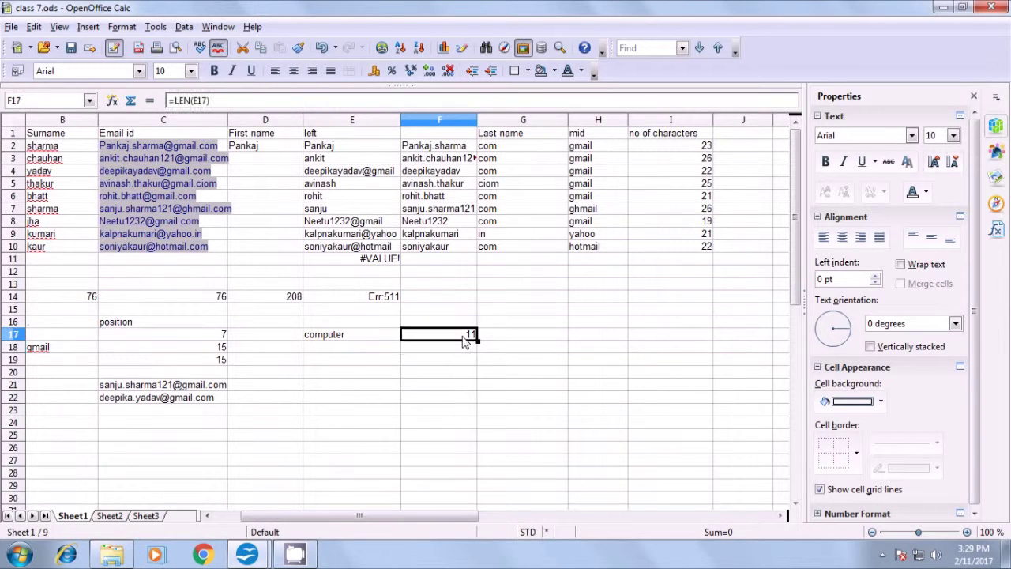
click(357, 338)
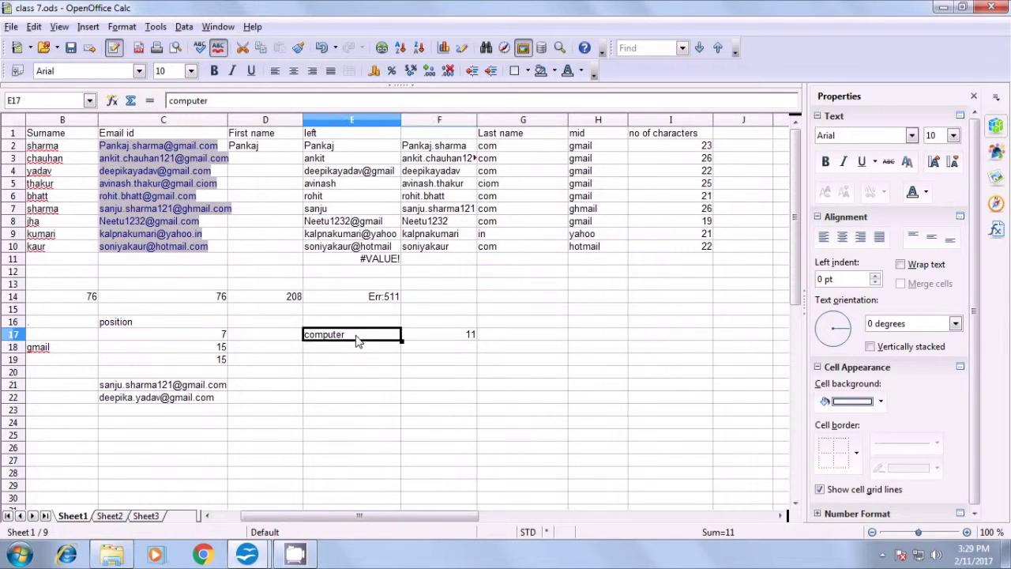
Enter =TRIM(E17) in E18 to show 'computer' without its trailing spaces
click(258, 105)
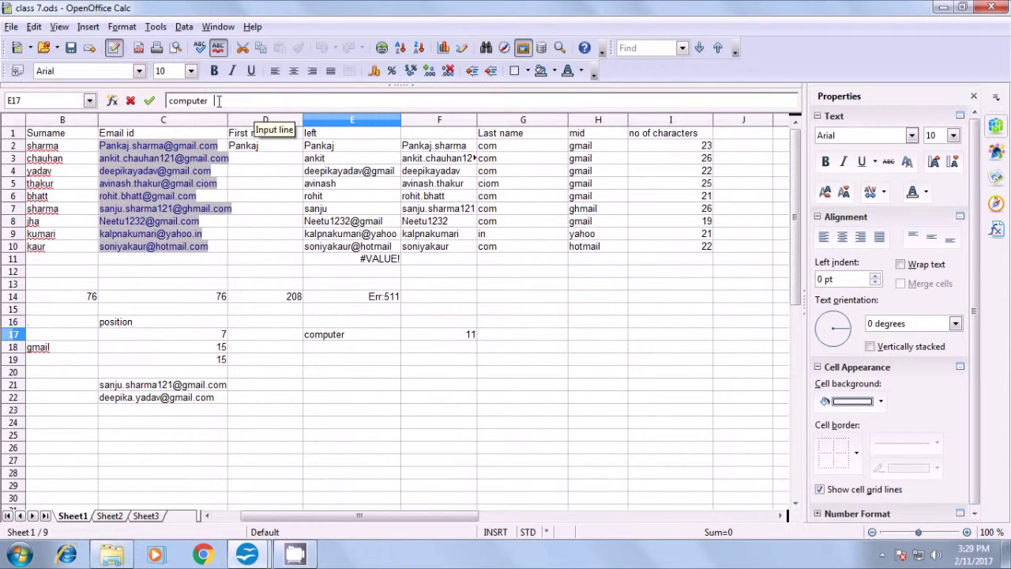
click(342, 353)
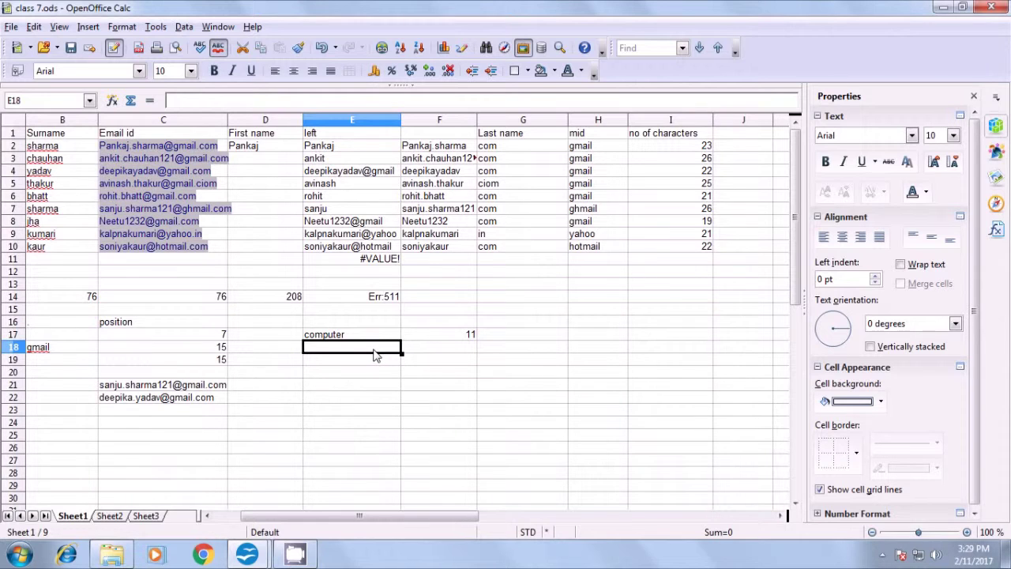
text(=)
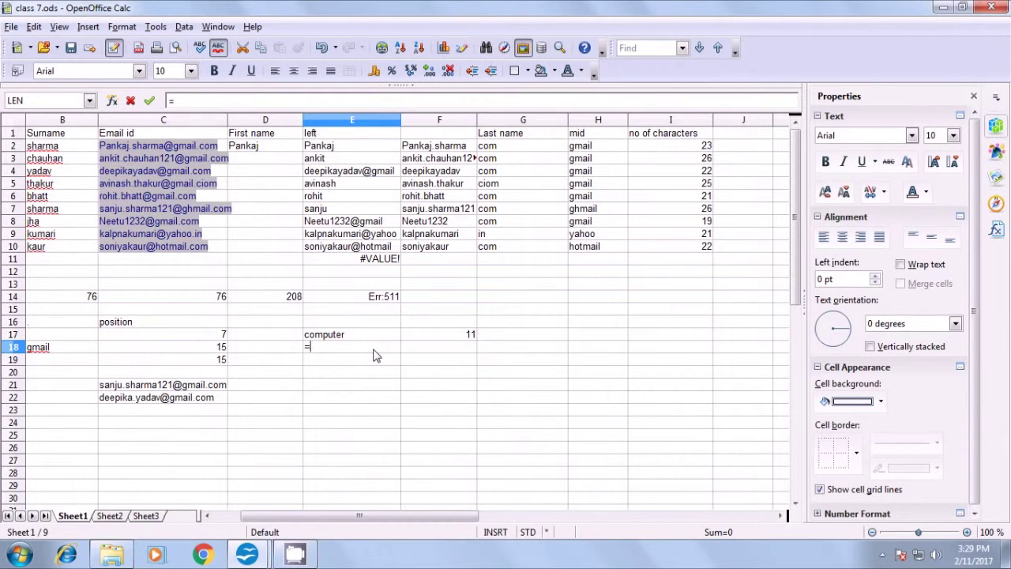
text(trim()
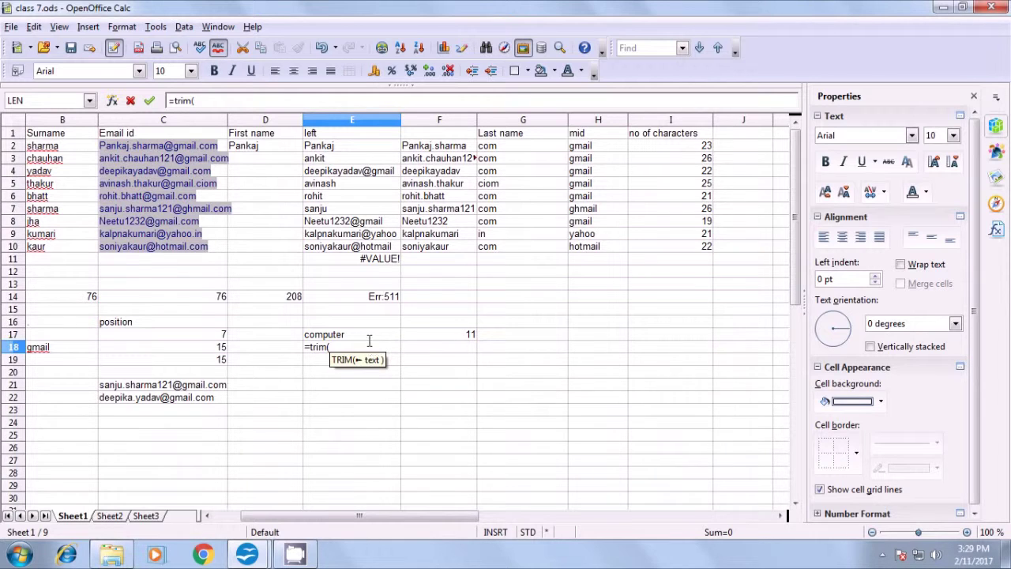
click(369, 336)
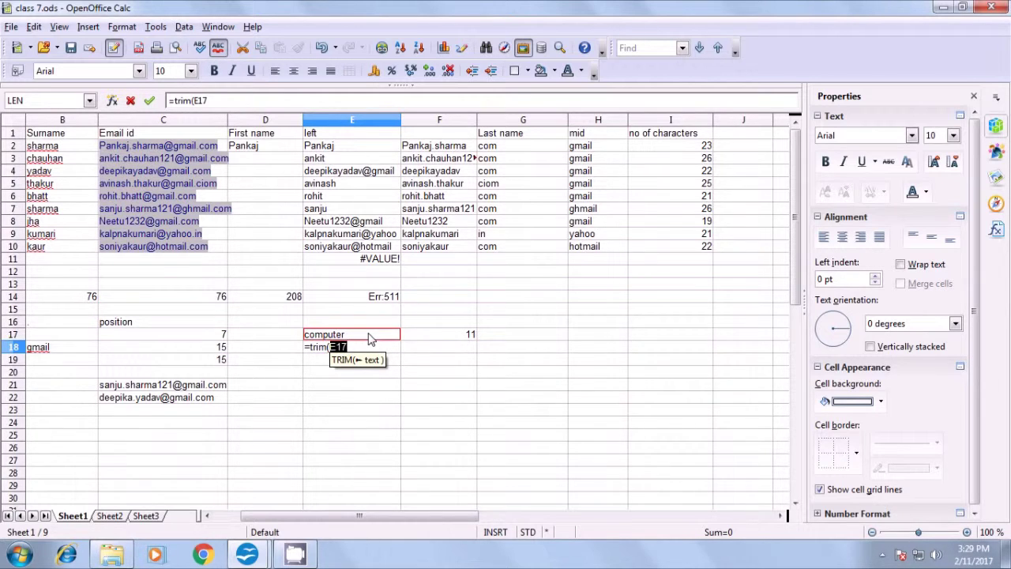
text())
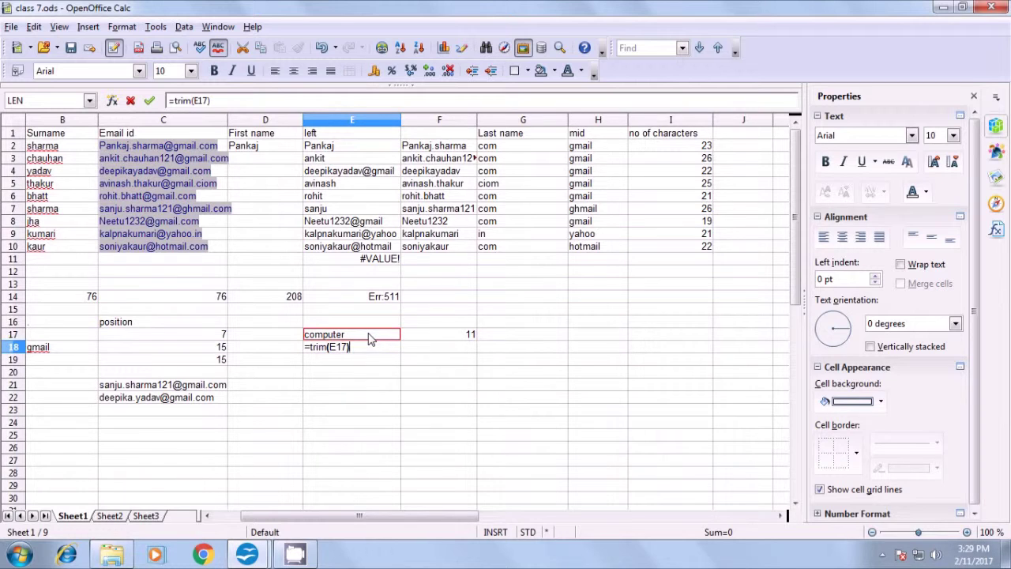
key(Return)
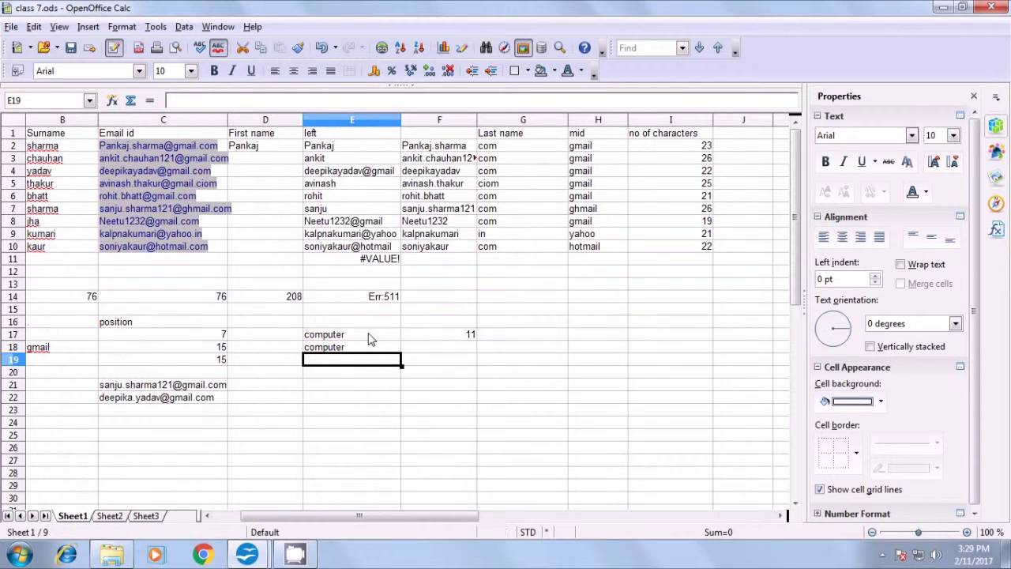
click(370, 350)
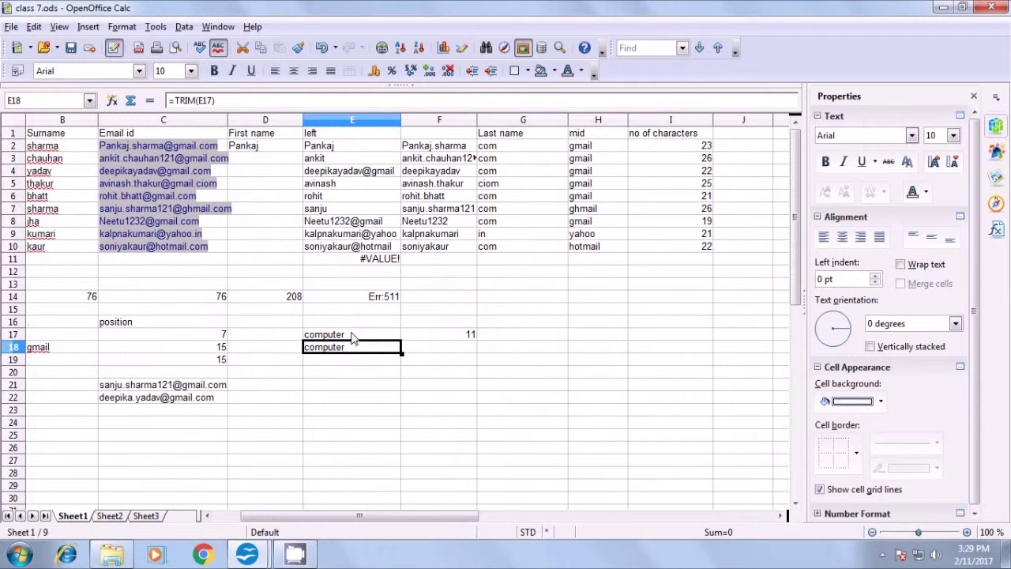
Enter =LEN(E18) in F18, returning 8 characters for the trimmed word
click(421, 355)
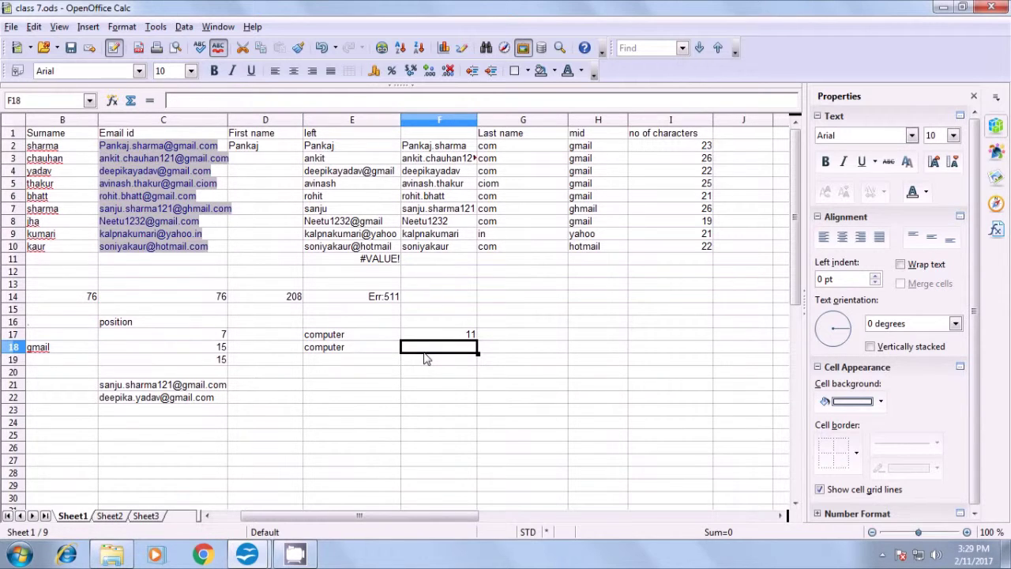
text(=)
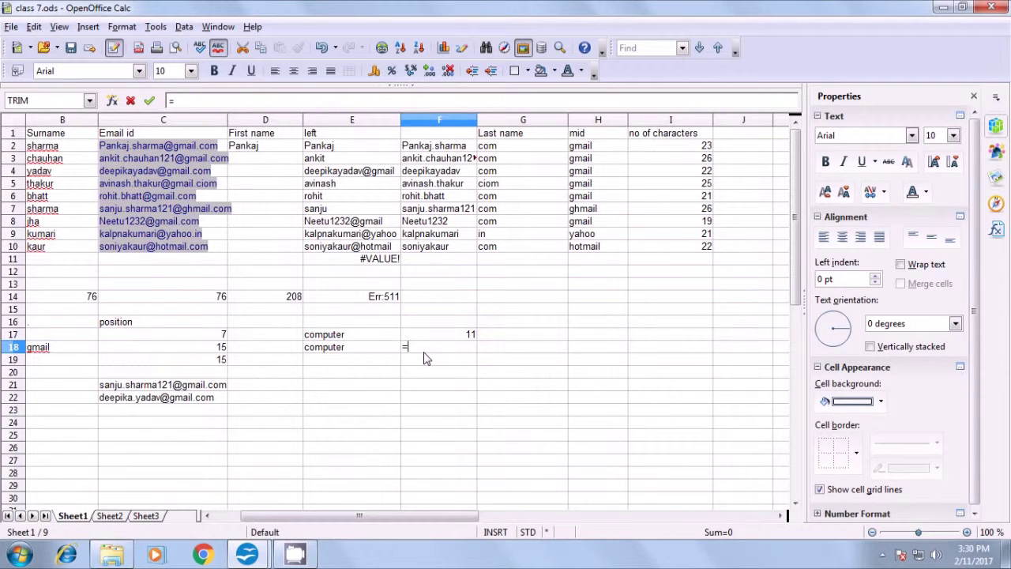
text(len()
click(357, 351)
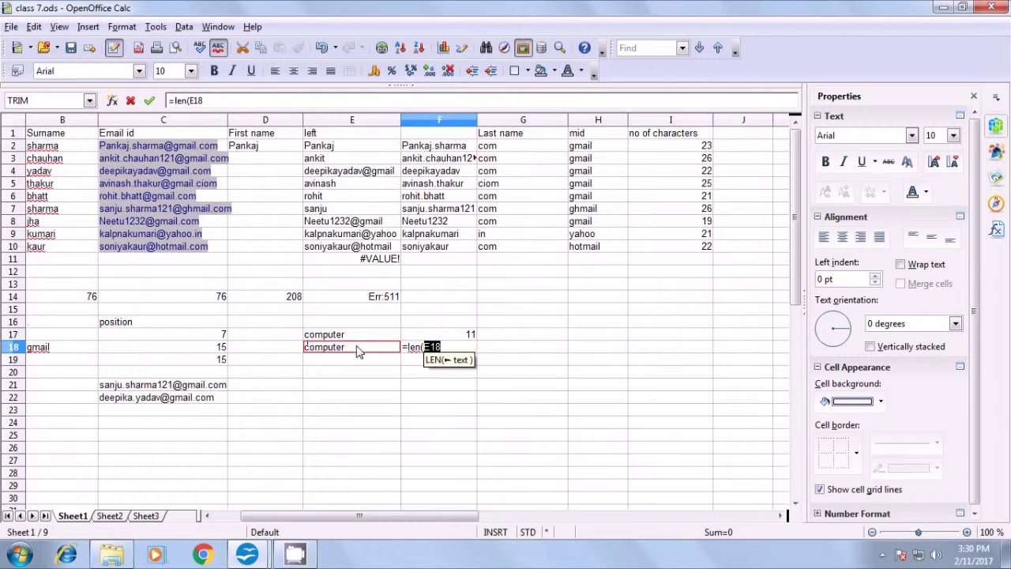
text())
key(Return)
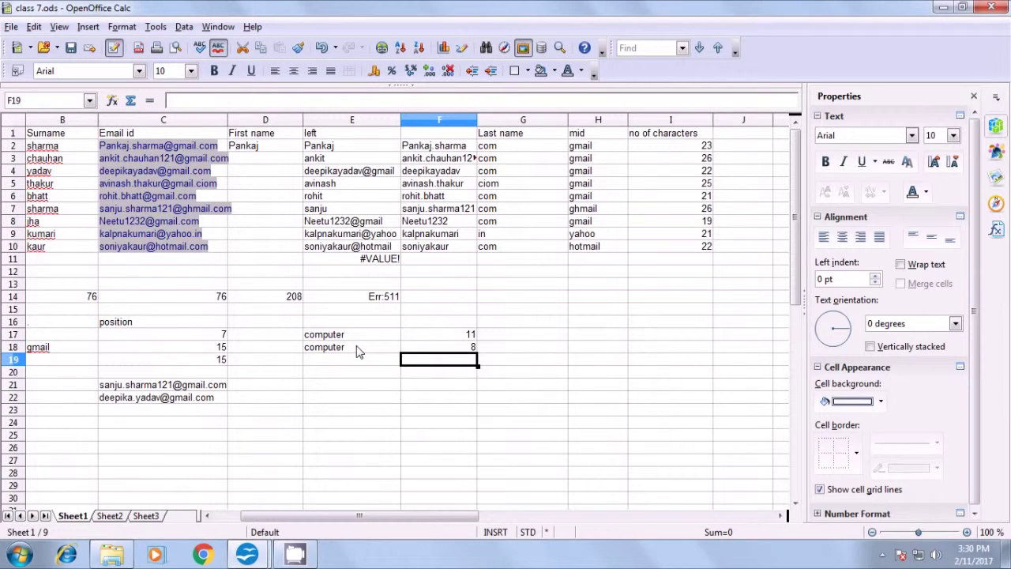
click(417, 349)
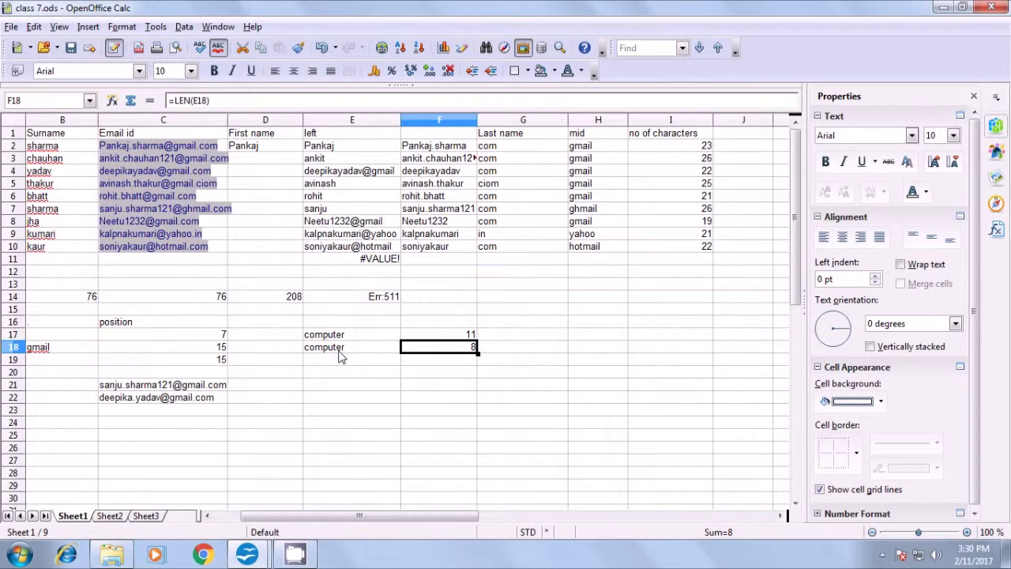
Compare the trimmed and untrimmed words and their counts across E17:F18
click(341, 352)
click(456, 353)
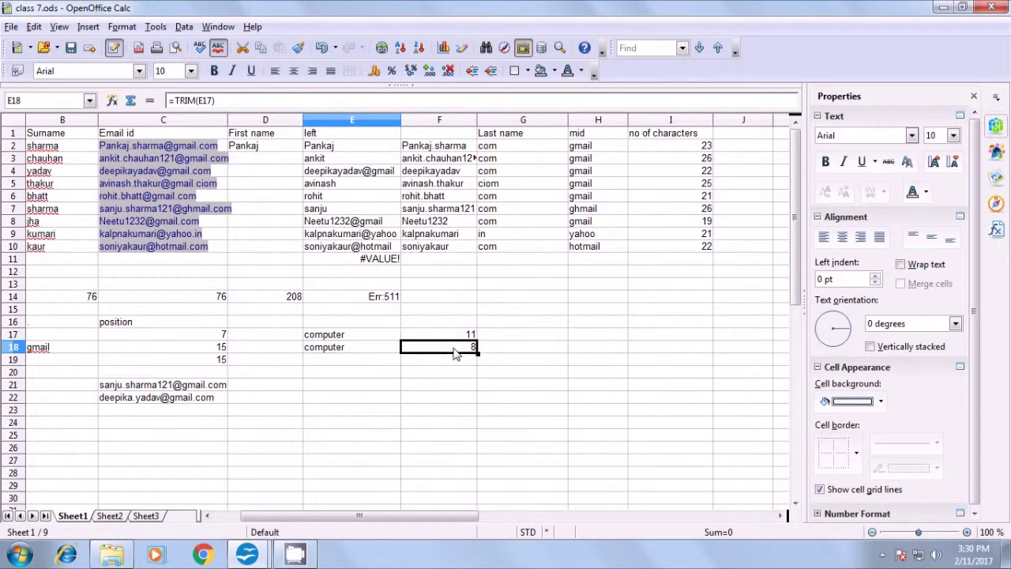
click(367, 336)
click(458, 336)
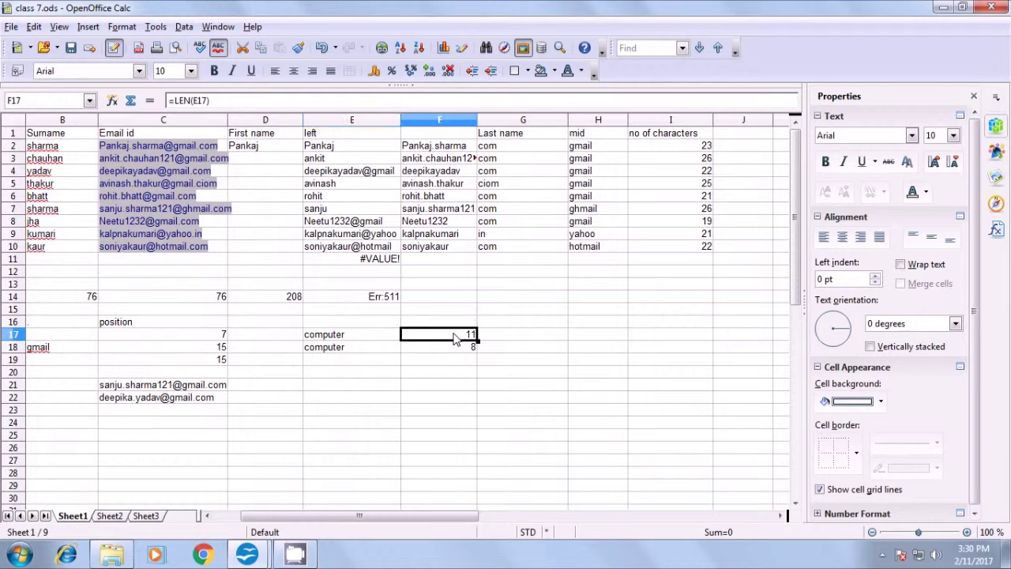
click(418, 362)
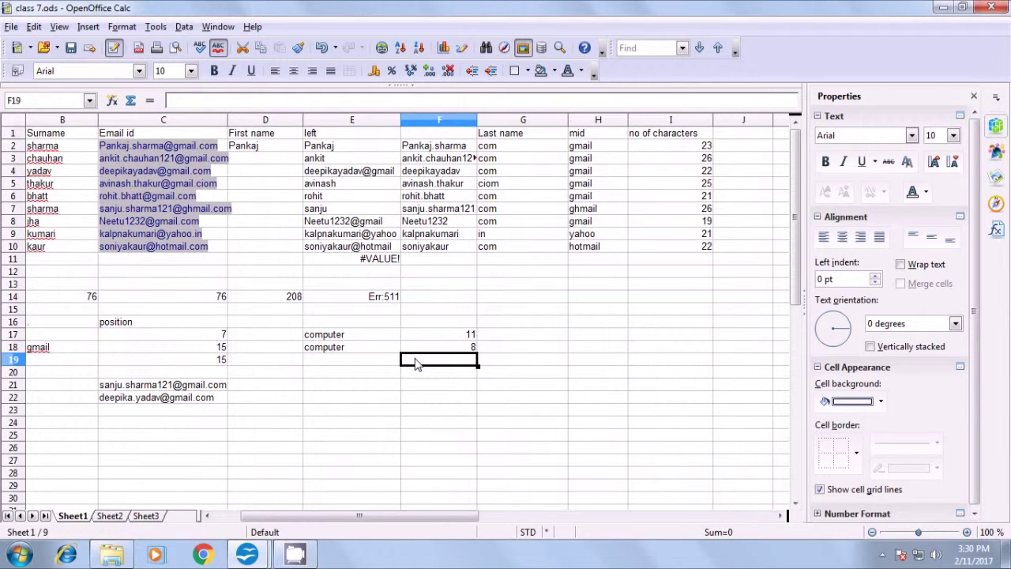